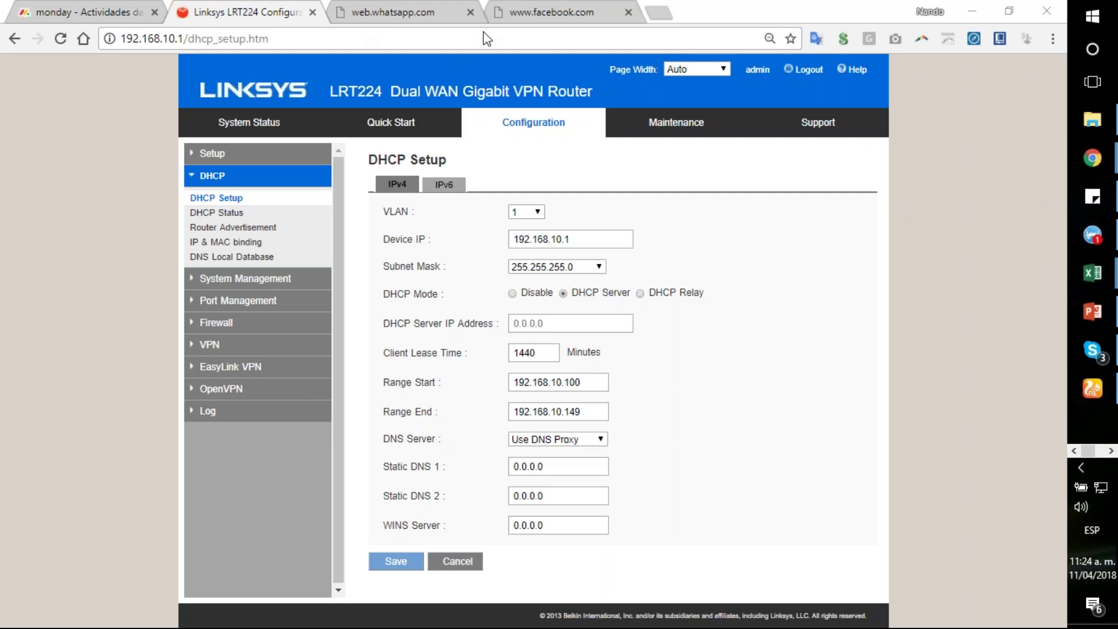
Step: Open the router's System Status page and reload it at the bare address 192.168.10.1
left_click(311, 39)
left_click(263, 127)
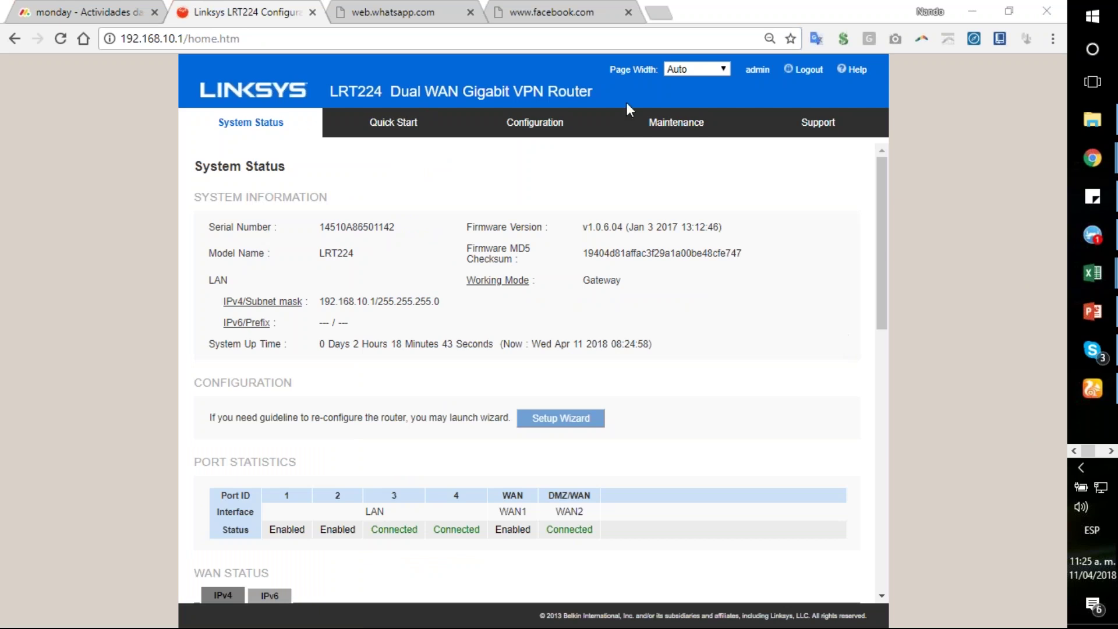
left_click(385, 91)
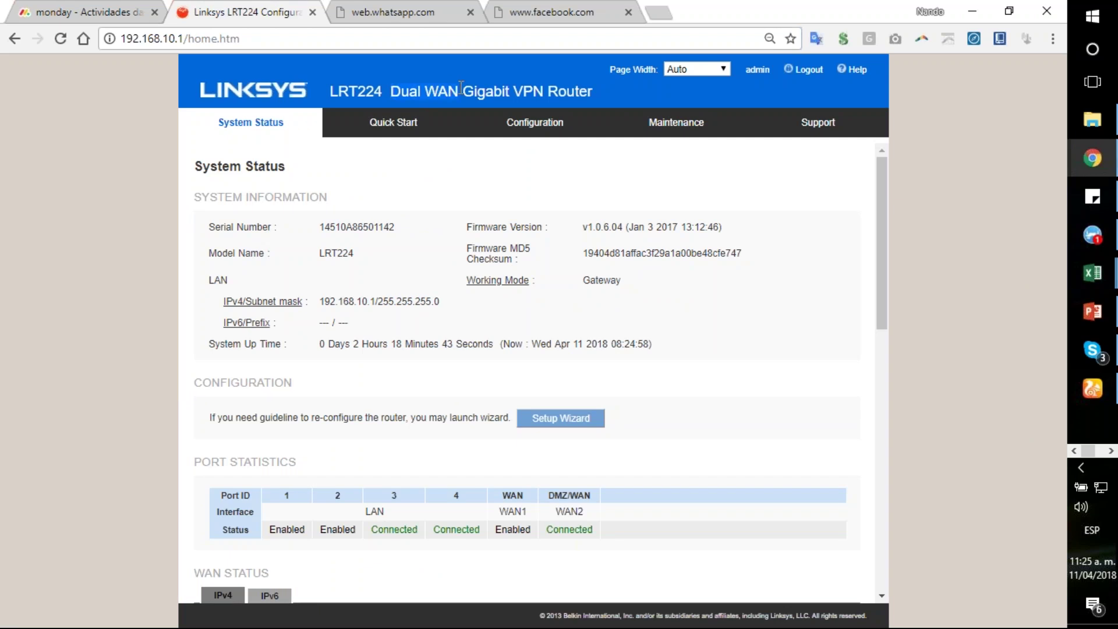
left_click(285, 40)
left_click(284, 39)
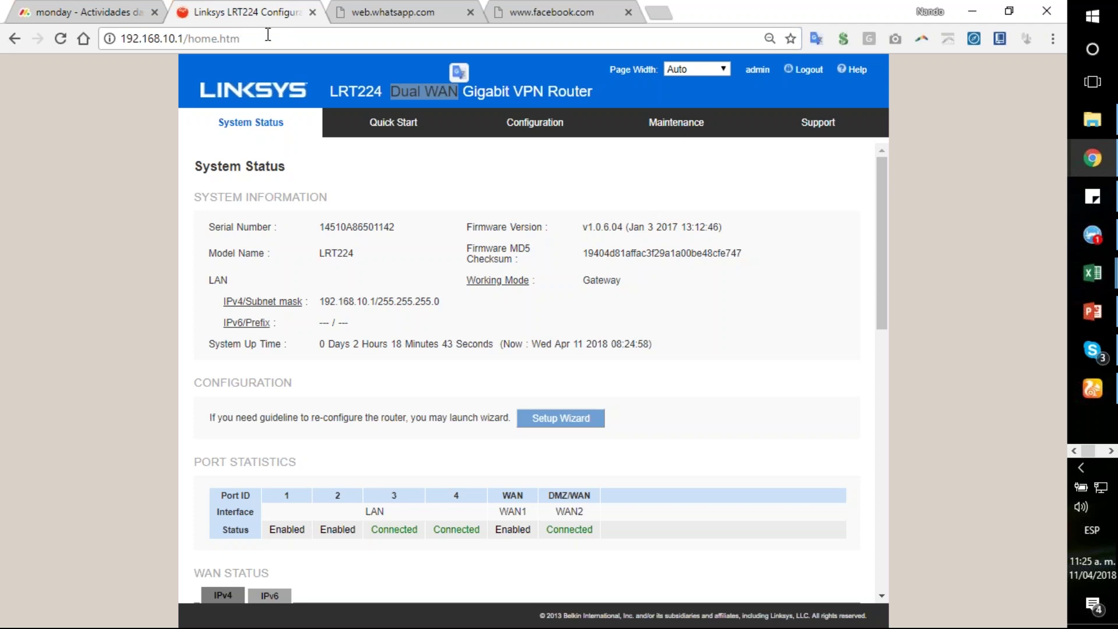
key("BackSpace")
key("BackSpace")
key("BackSpace")
key("BackSpace")
key("BackSpace")
key("BackSpace")
key("BackSpace")
key("BackSpace")
key("BackSpace")
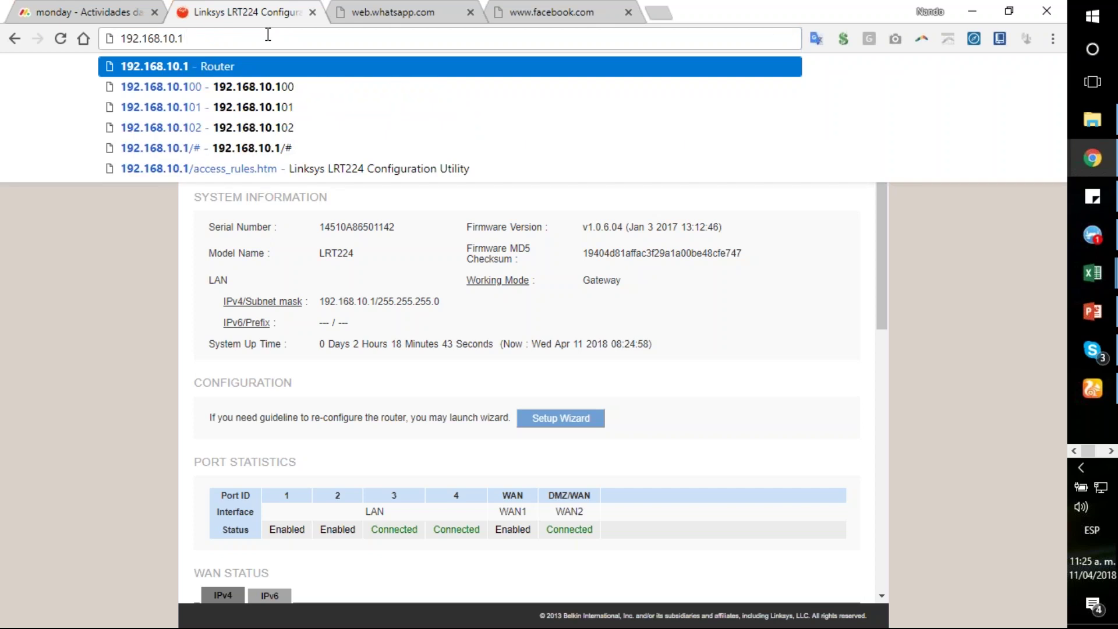
key("Return")
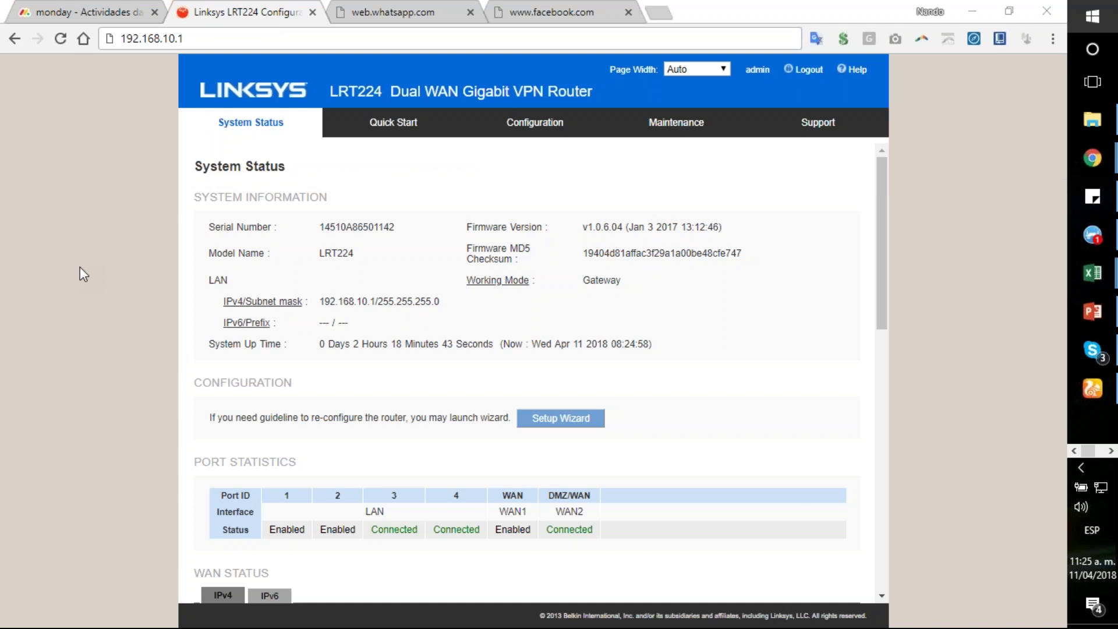
Step: Launch Command Prompt and run ipconfig, showing IPv4 192.168.10.100 with gateway 192.168.10.1
type("cmd")
key("Return")
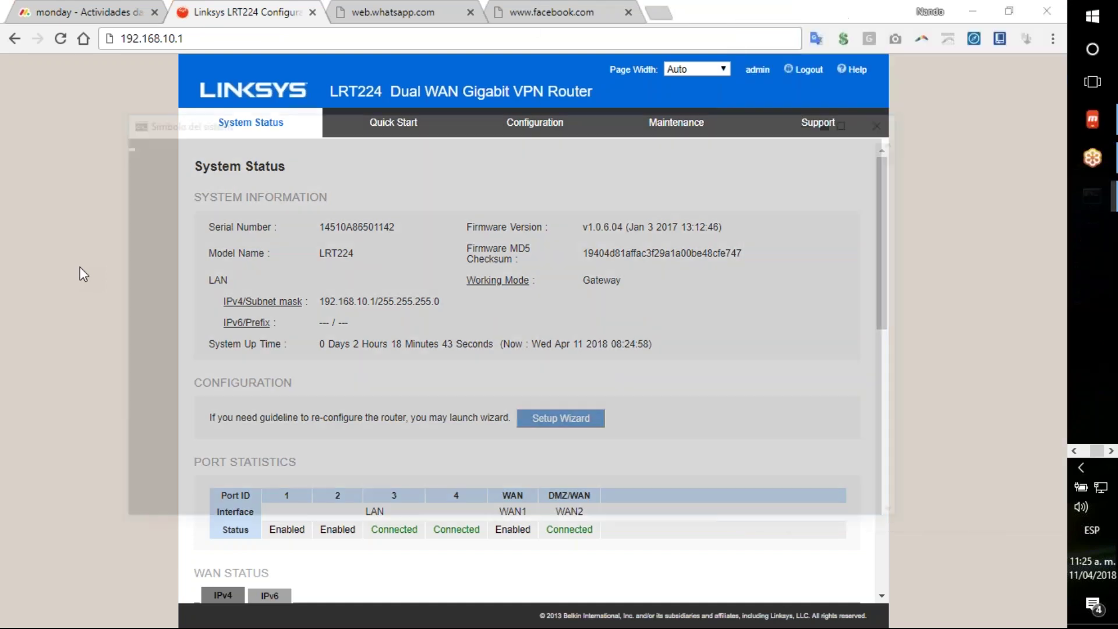
type("ip")
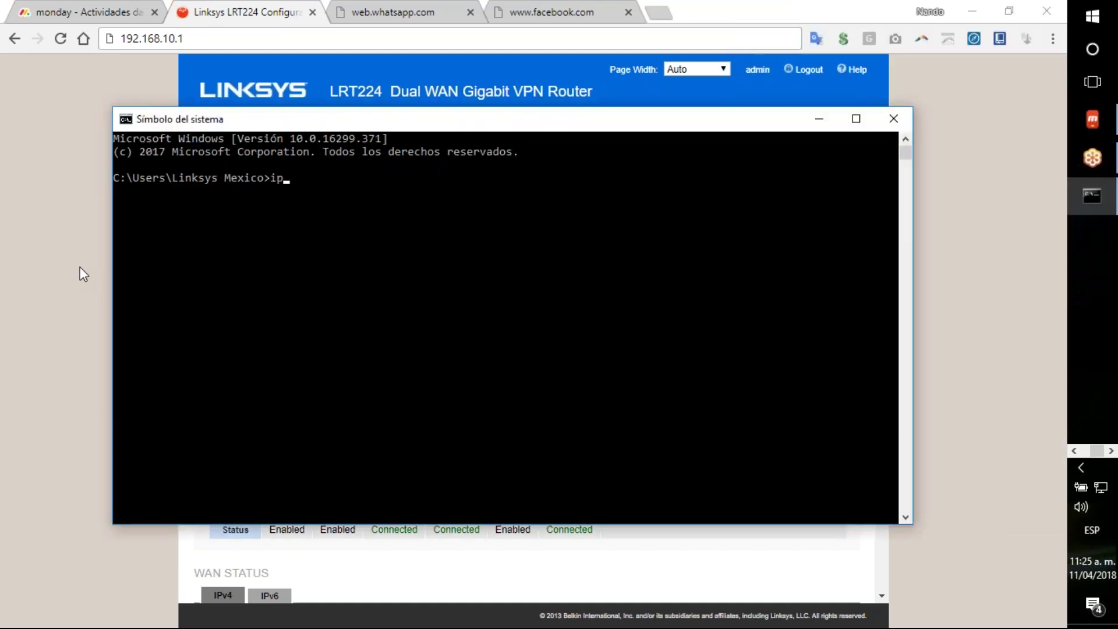
type("config")
key("Return")
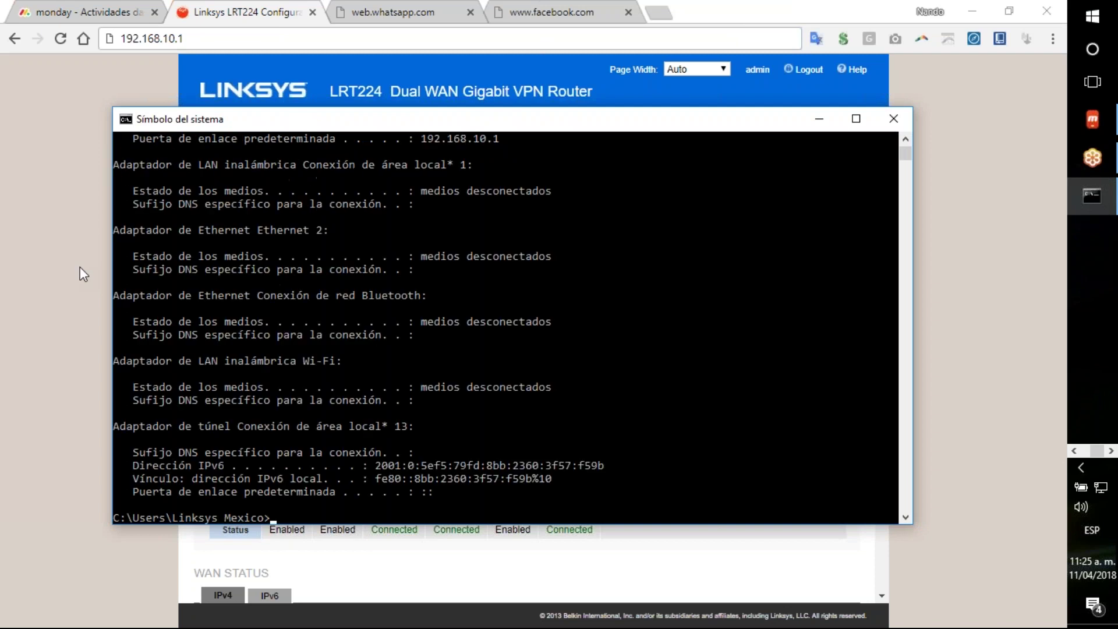
scroll(361, 198, "up", 5)
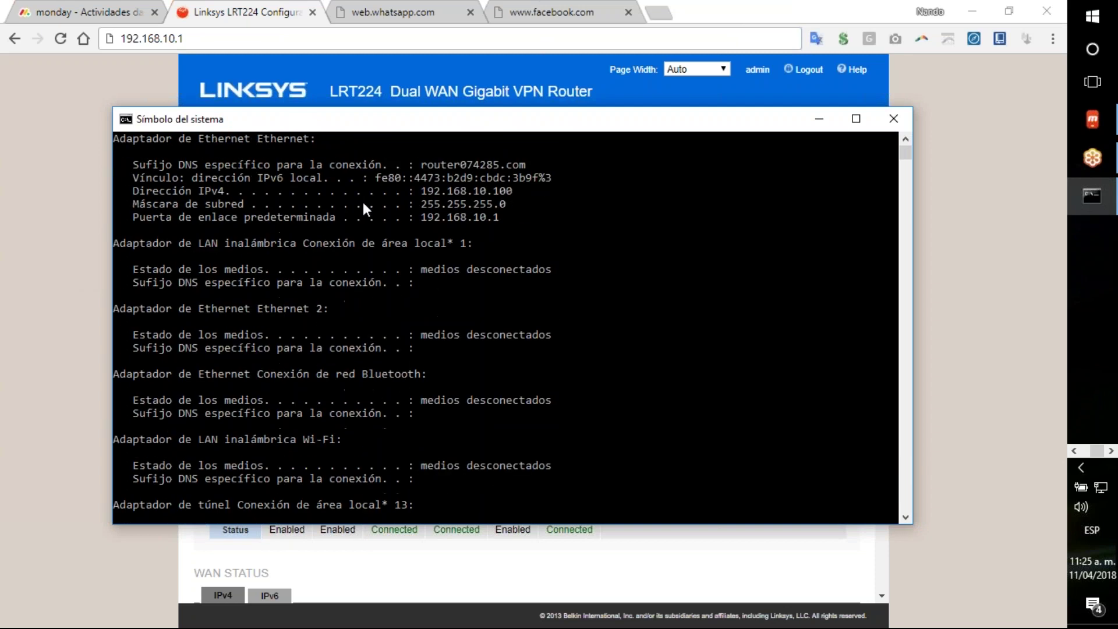
scroll(531, 331, "down", 1)
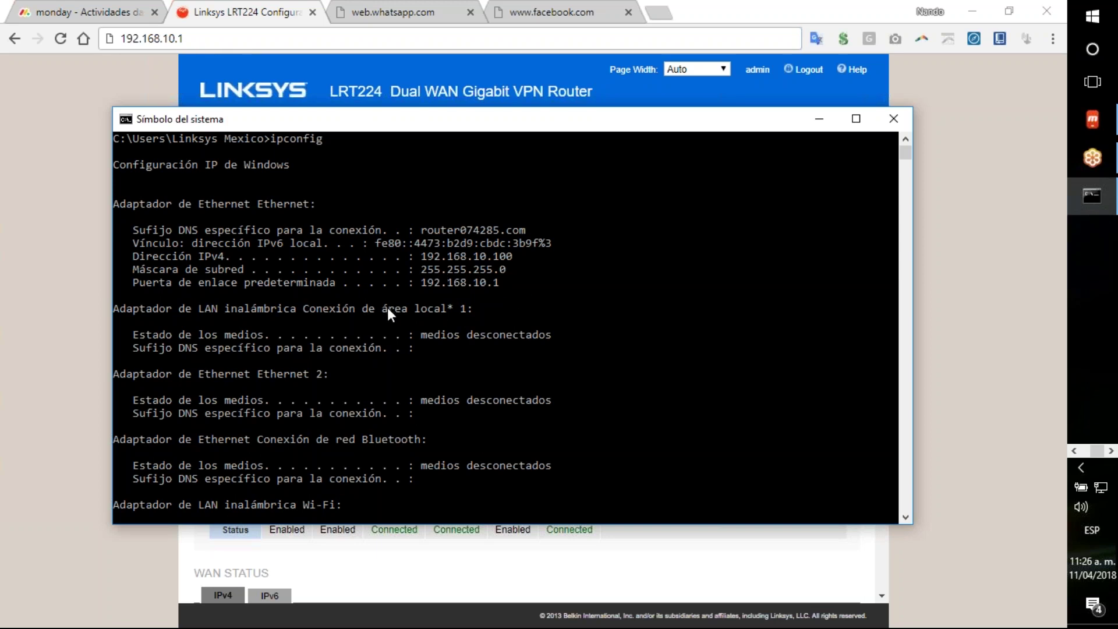
left_click_drag(802, 118, 703, 130)
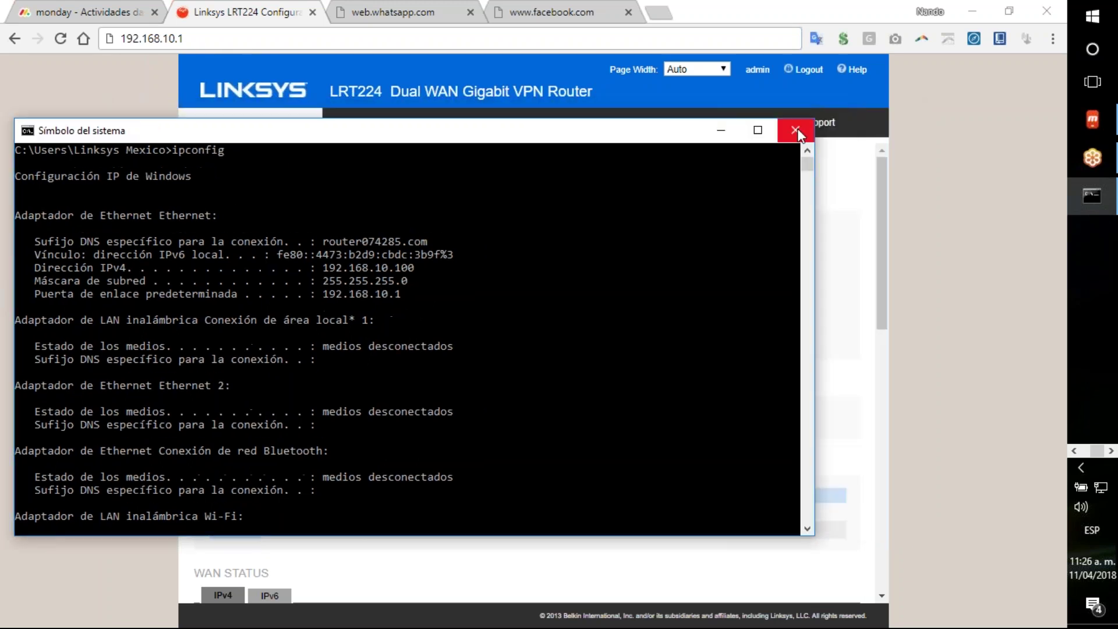
Step: Close Command Prompt, reload 192.168.10.1 and log in with the router's username and password
left_click(796, 129)
left_click(246, 38)
key("Return")
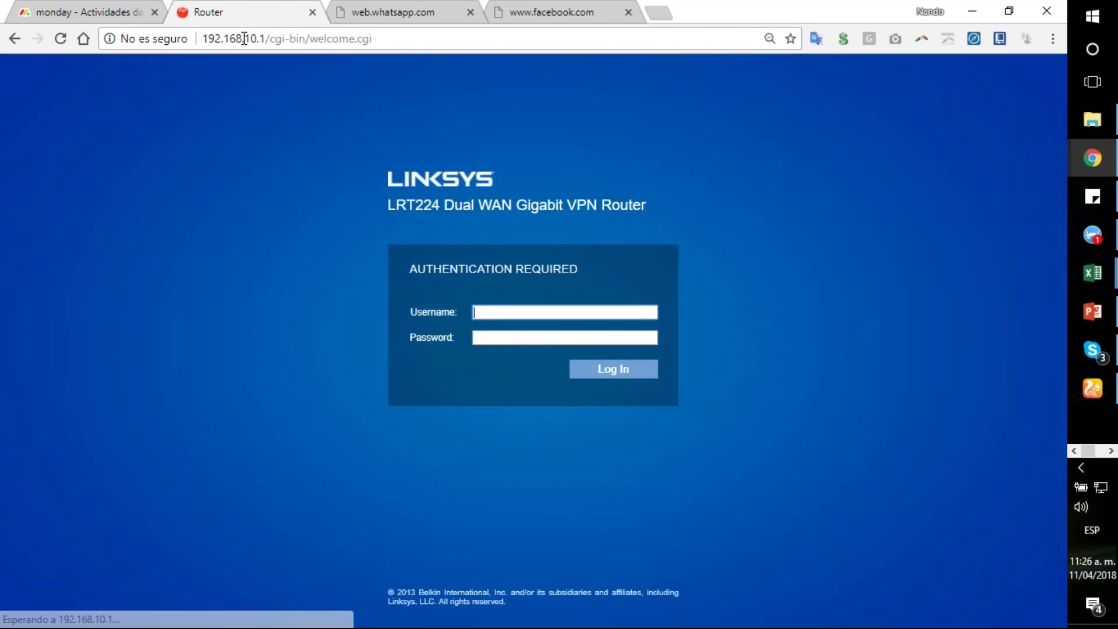
type("admin")
key("Tab")
type("admin")
key("Return")
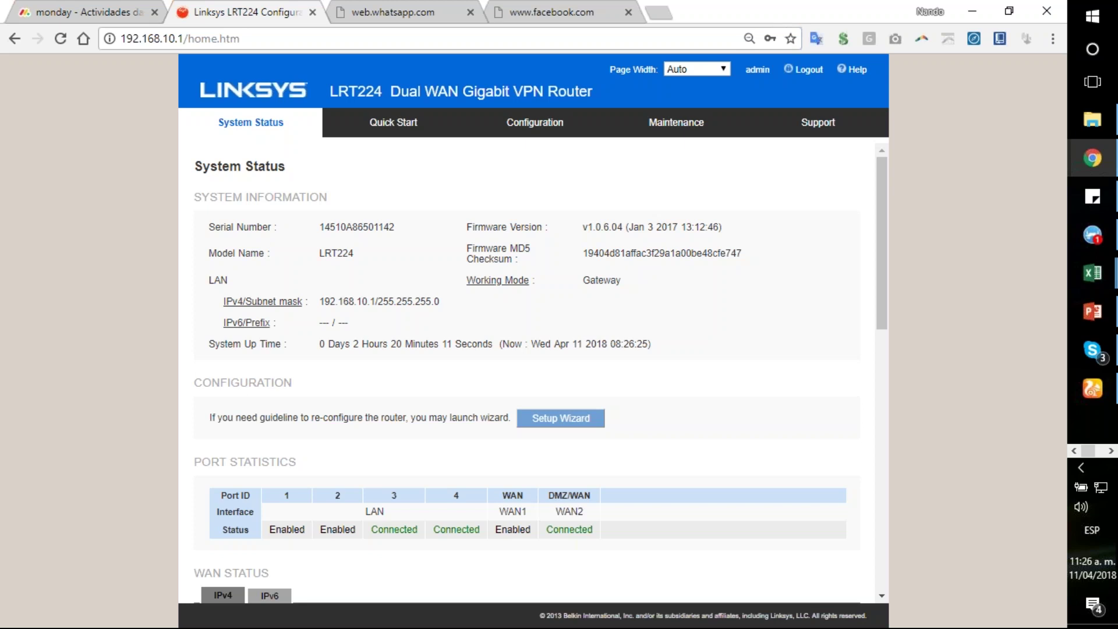
scroll(498, 215, "down", 4)
scroll(498, 215, "up", 3)
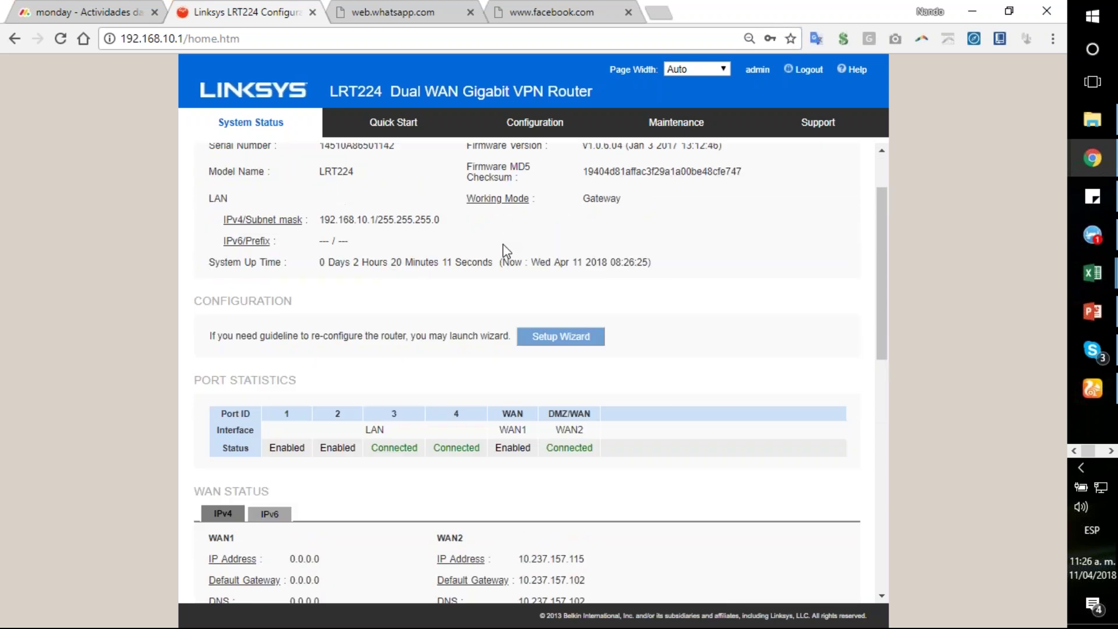
scroll(502, 244, "down", 1)
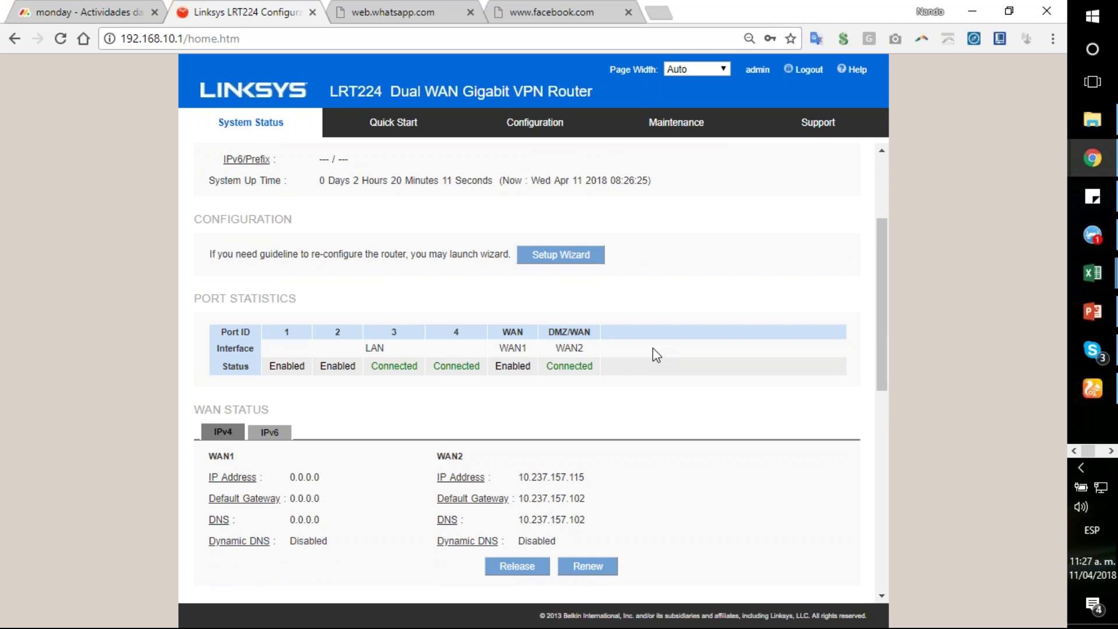
scroll(702, 383, "down", 2)
scroll(703, 386, "up", 5)
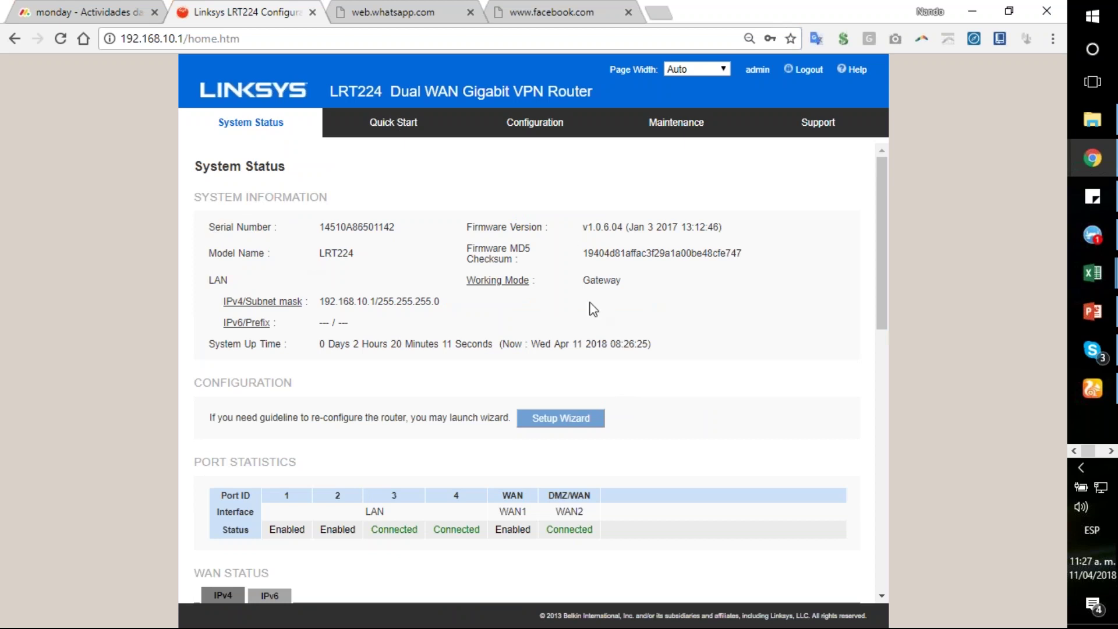
scroll(705, 309, "down", 3)
scroll(704, 309, "down", 3)
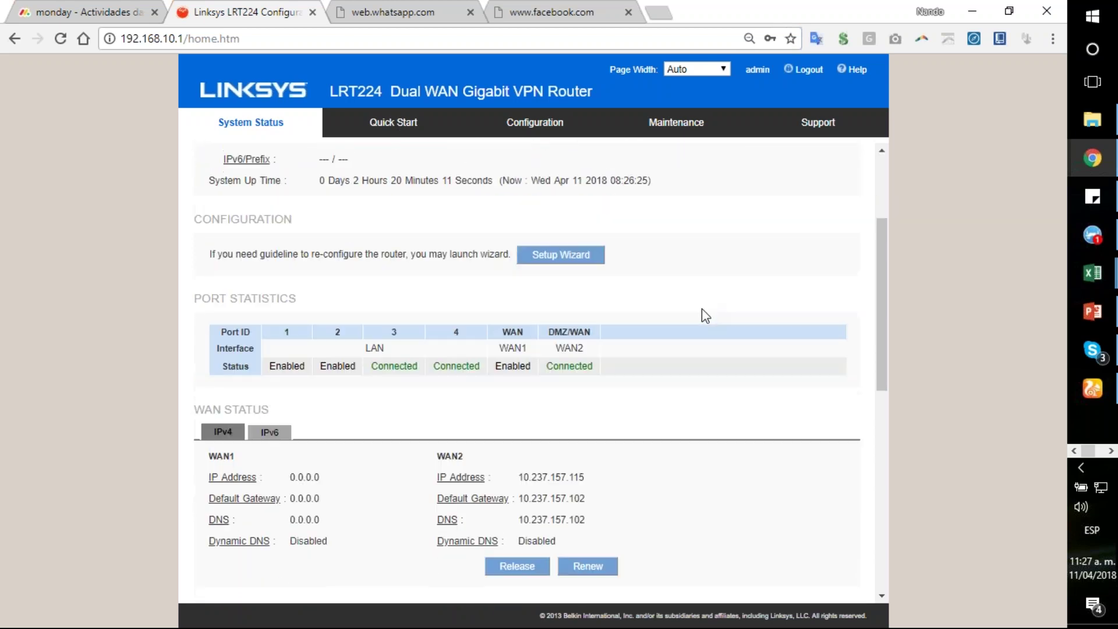
scroll(729, 369, "down", 2)
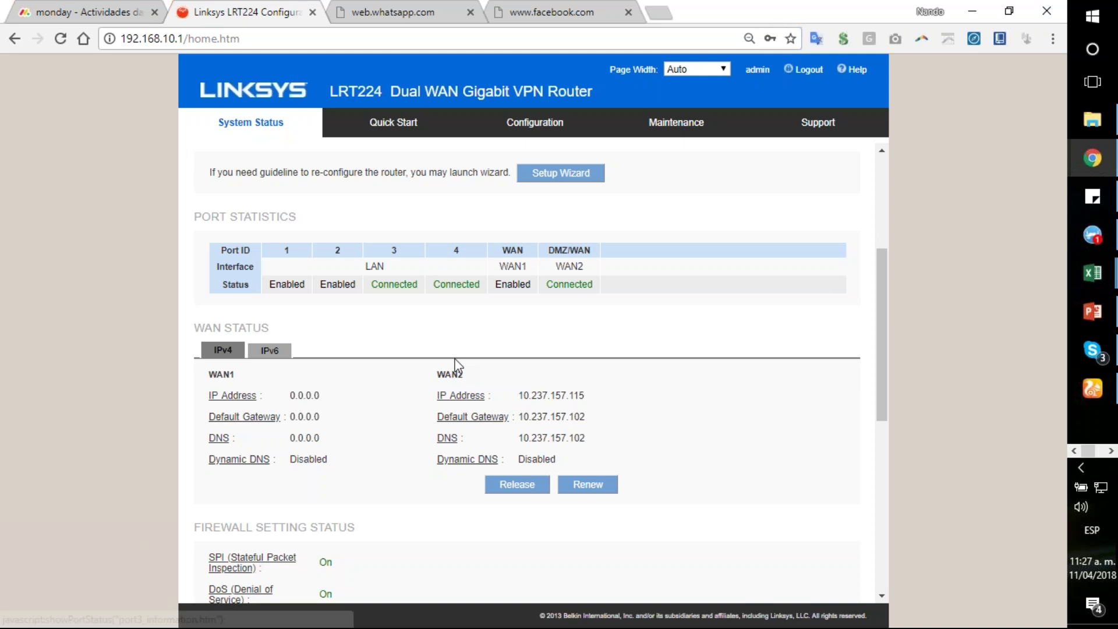
scroll(664, 347, "down", 2)
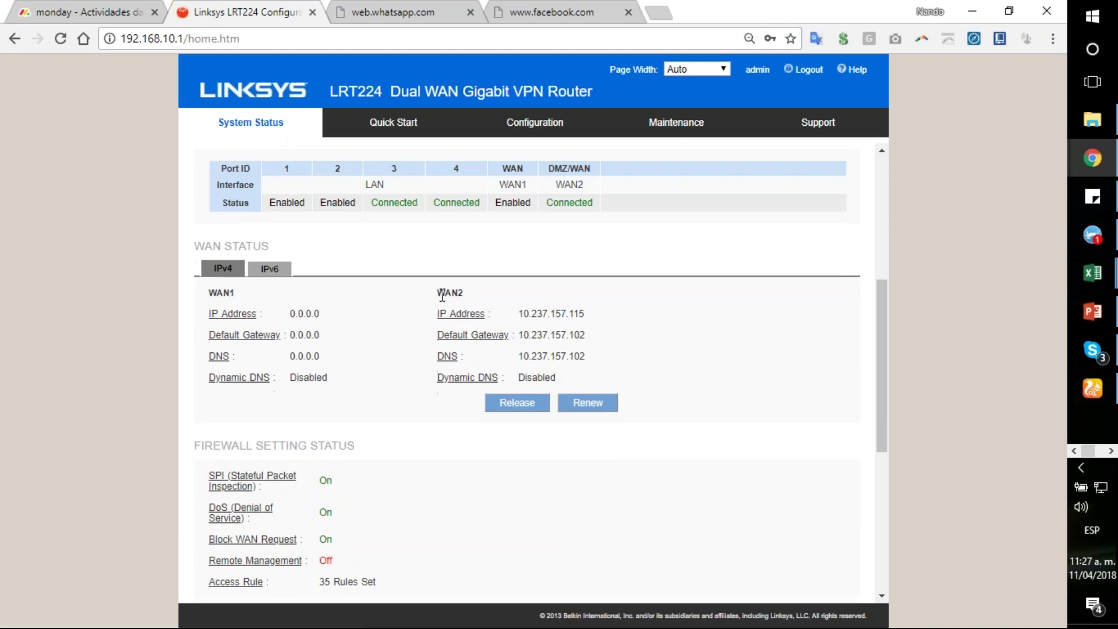
left_click_drag(427, 292, 479, 314)
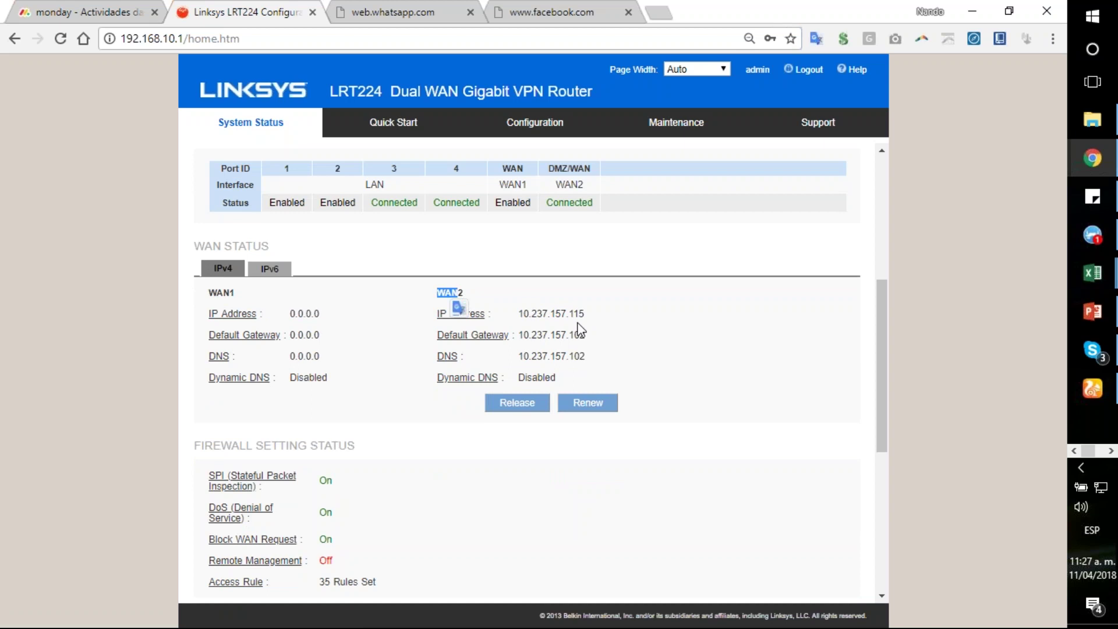
left_click(675, 411)
scroll(795, 419, "down", 4)
scroll(797, 419, "up", 4)
double_click(577, 335)
left_click(552, 313)
scroll(780, 421, "down", 4)
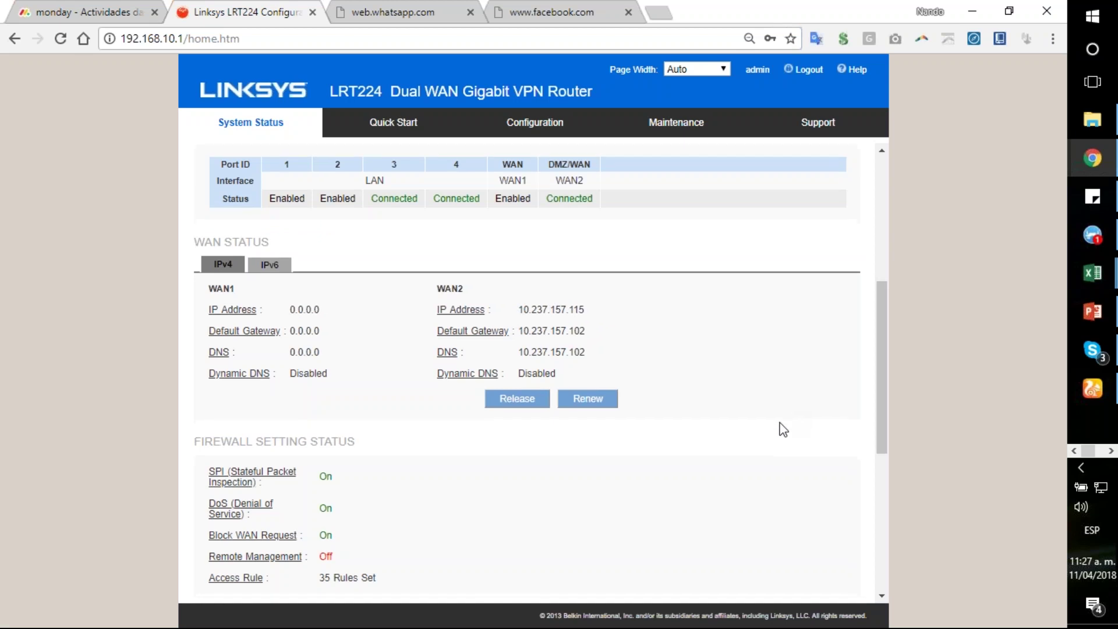
scroll(779, 424, "up", 9)
left_click(542, 123)
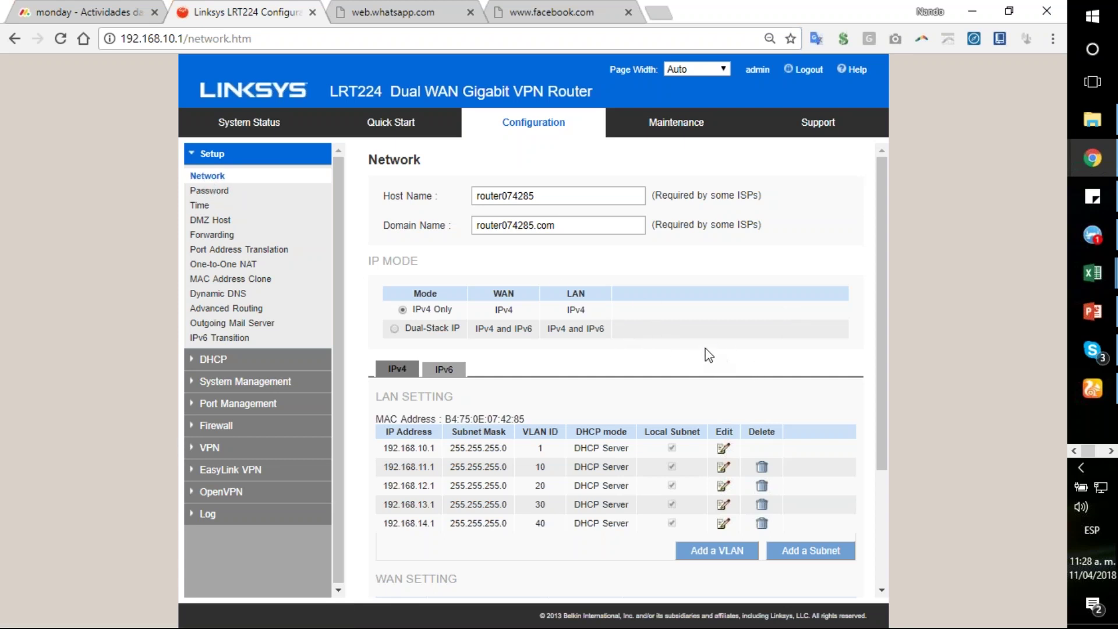
Step: Switch to the web.whatsapp.com browser tab
left_click(414, 13)
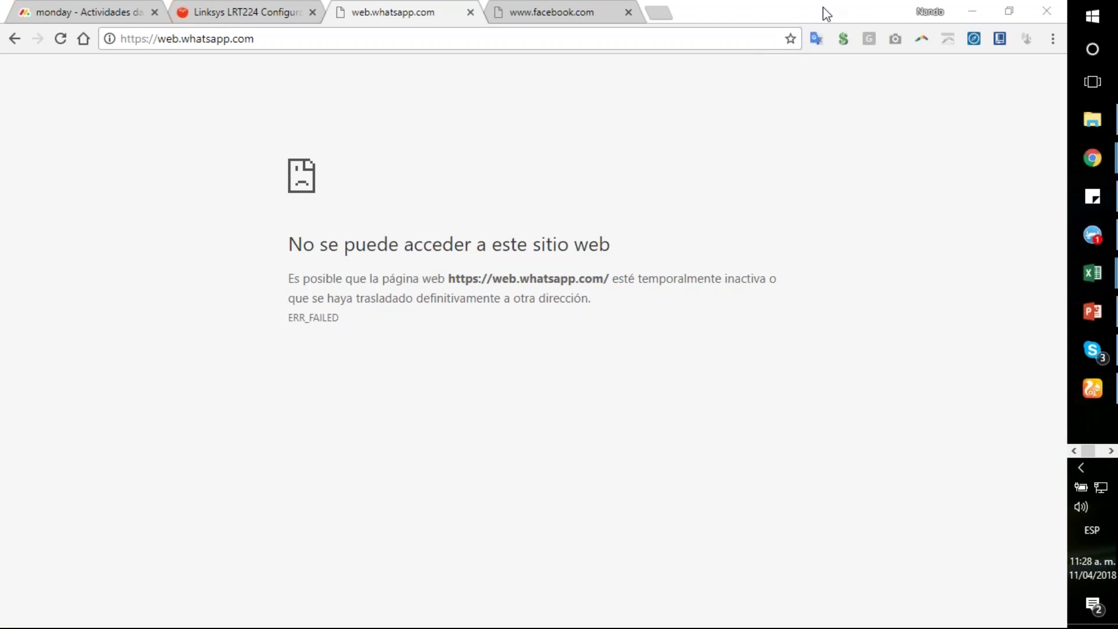
Step: Load ui.linksys.com in a new browser tab
left_click(662, 14)
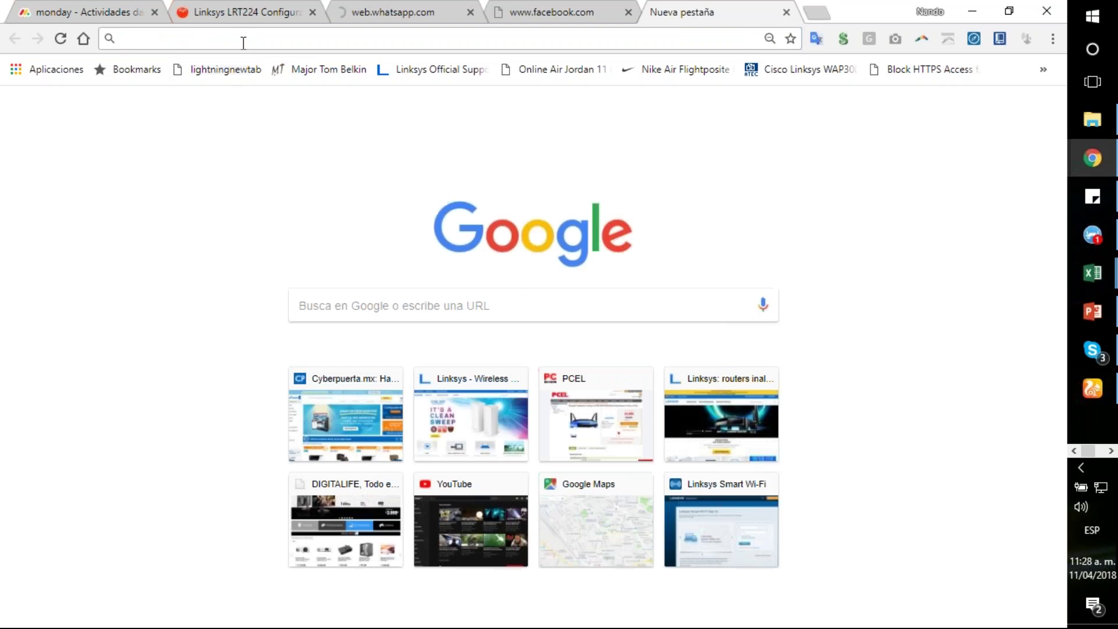
type("ui")
key("Return")
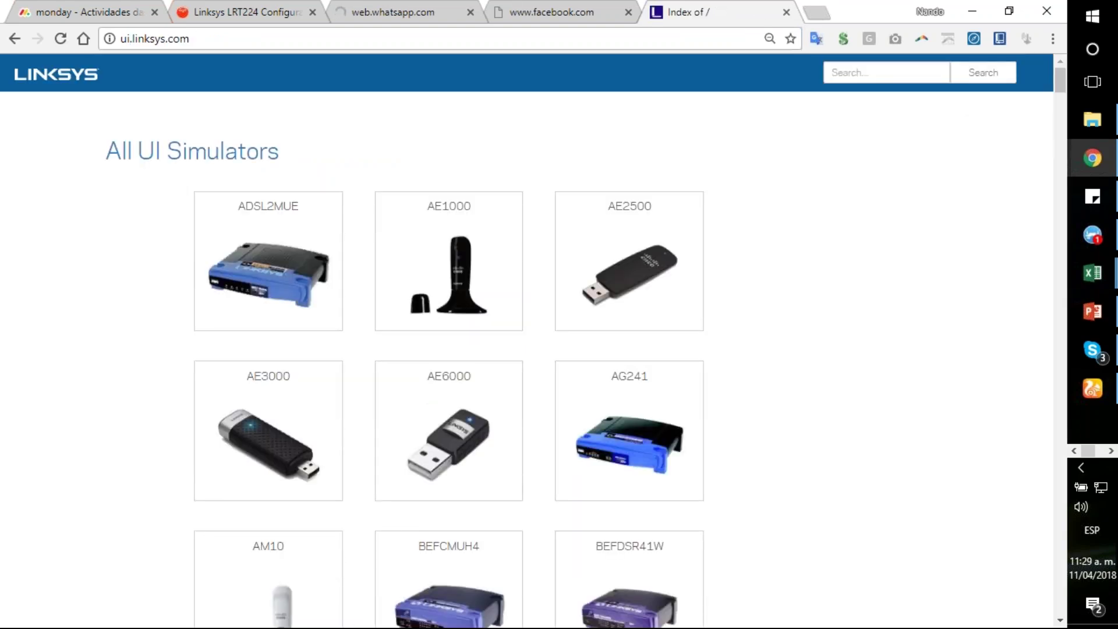
Step: Search the simulators for lrt224 and launch the LRT224 firmware v1.0.2.06 simulator
left_click(853, 74)
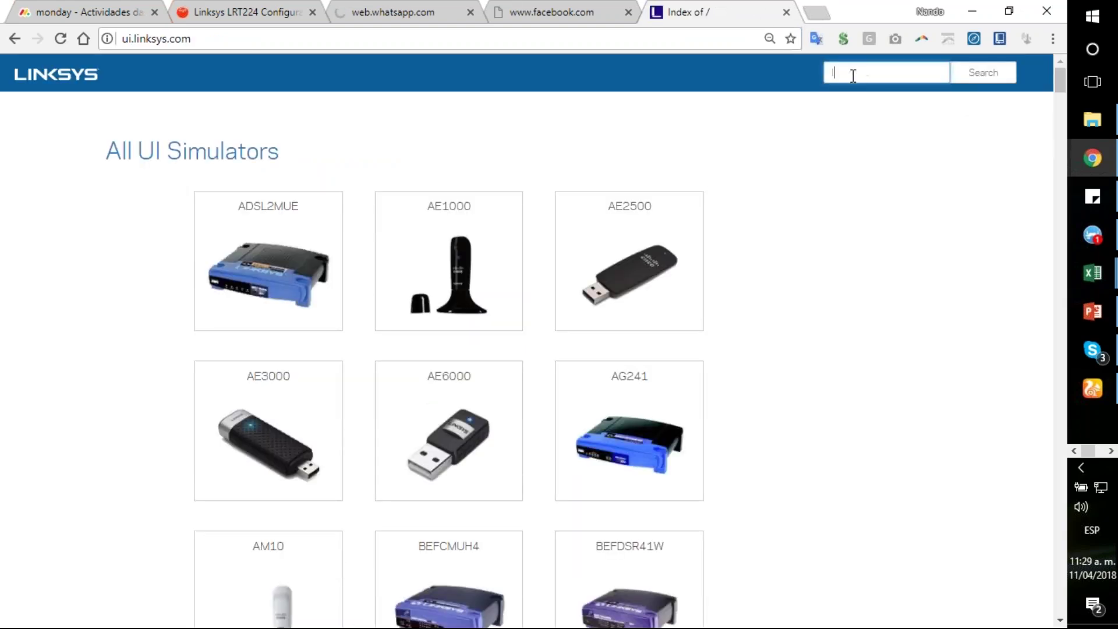
type("lrt224")
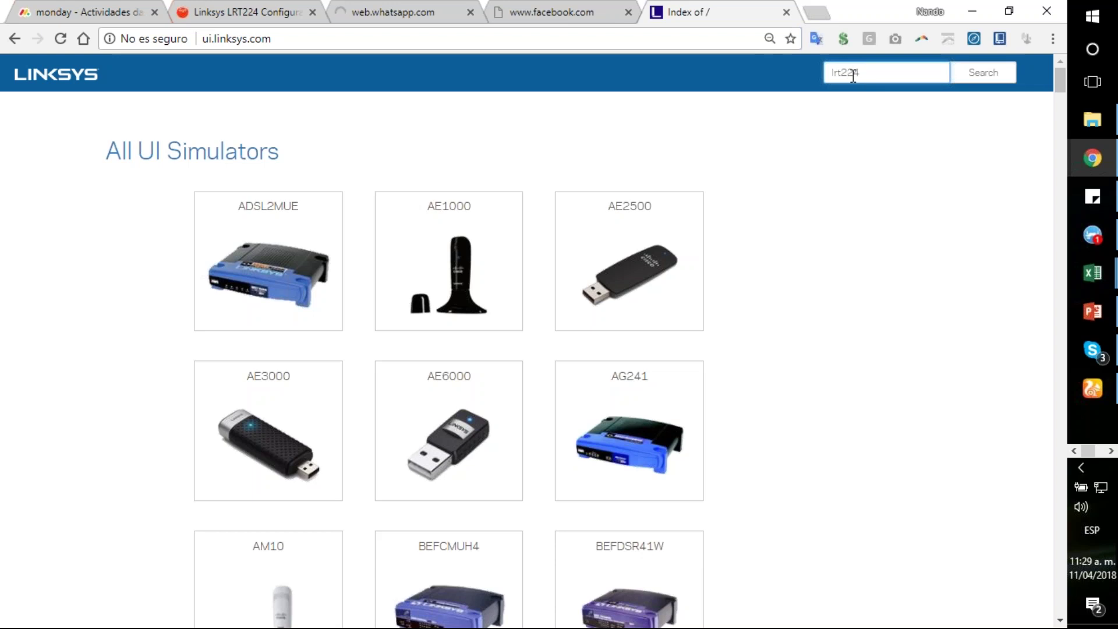
key("Return")
left_click(232, 39)
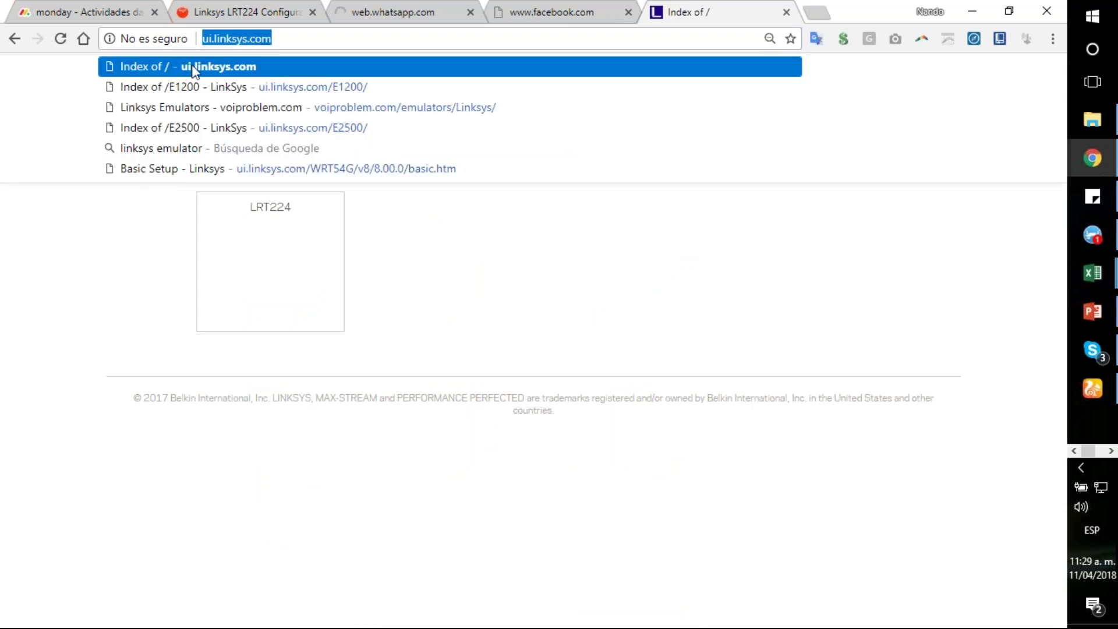
left_click(218, 39)
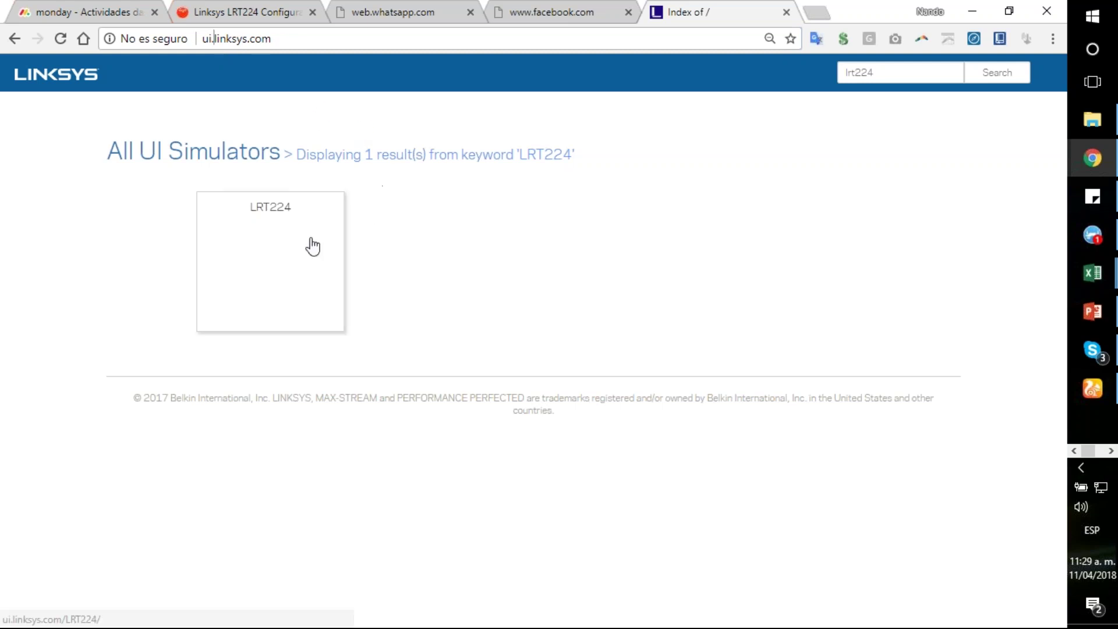
left_click(313, 246)
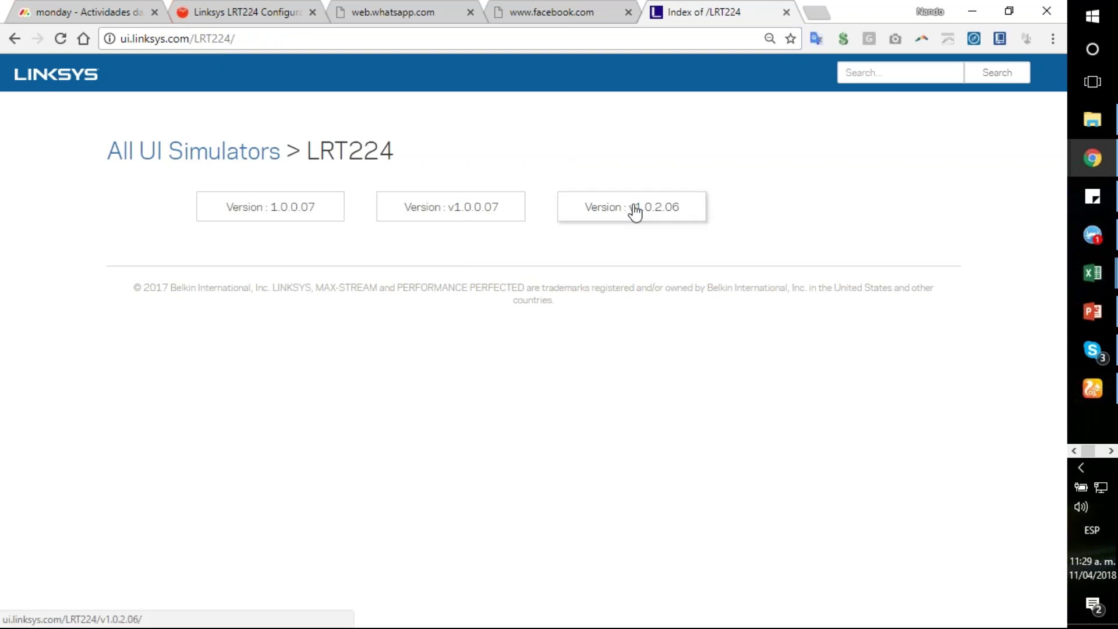
left_click(635, 213)
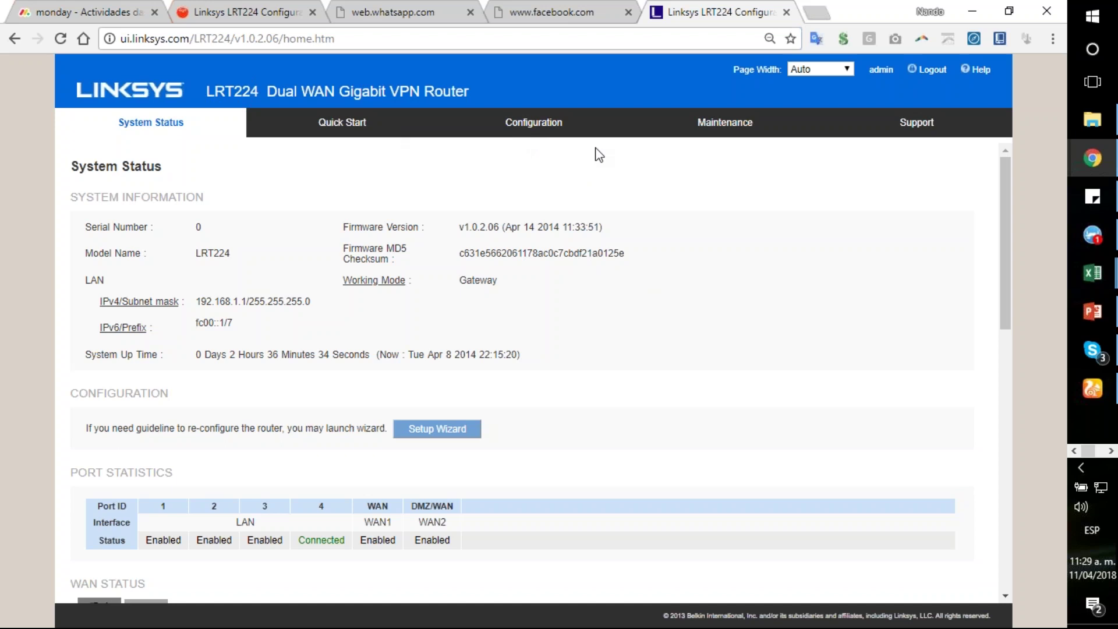
Step: Show the LRT224 simulator's Configuration Network page with host name and LAN settings
left_click(547, 124)
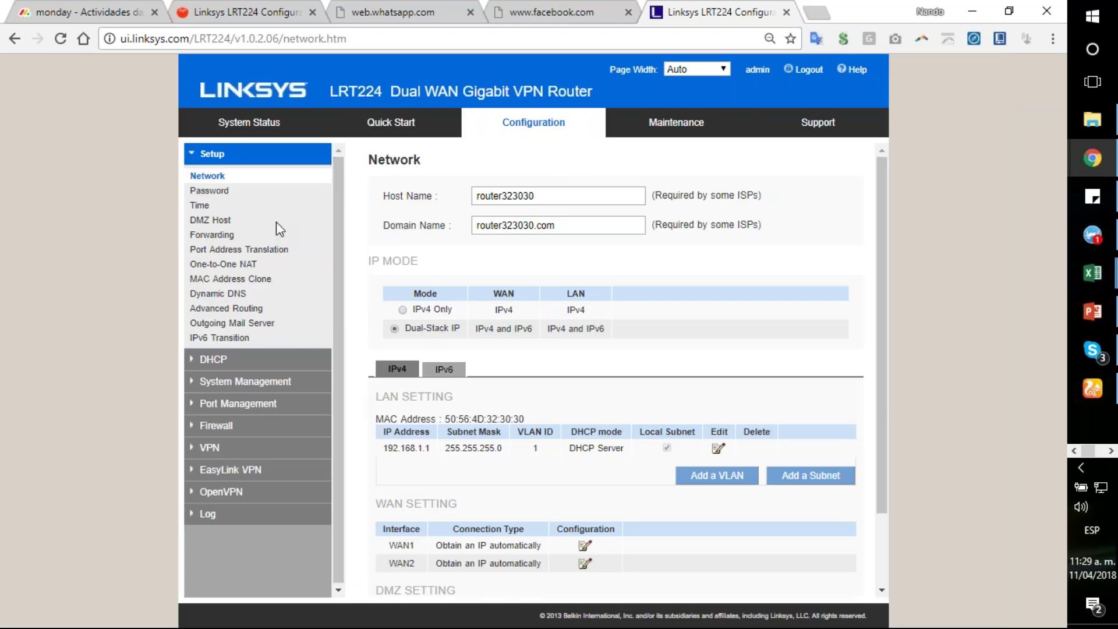
Step: On the real router's tab, delete the VLAN 40 subnet 192.168.14.1 from the LAN list
left_click(241, 13)
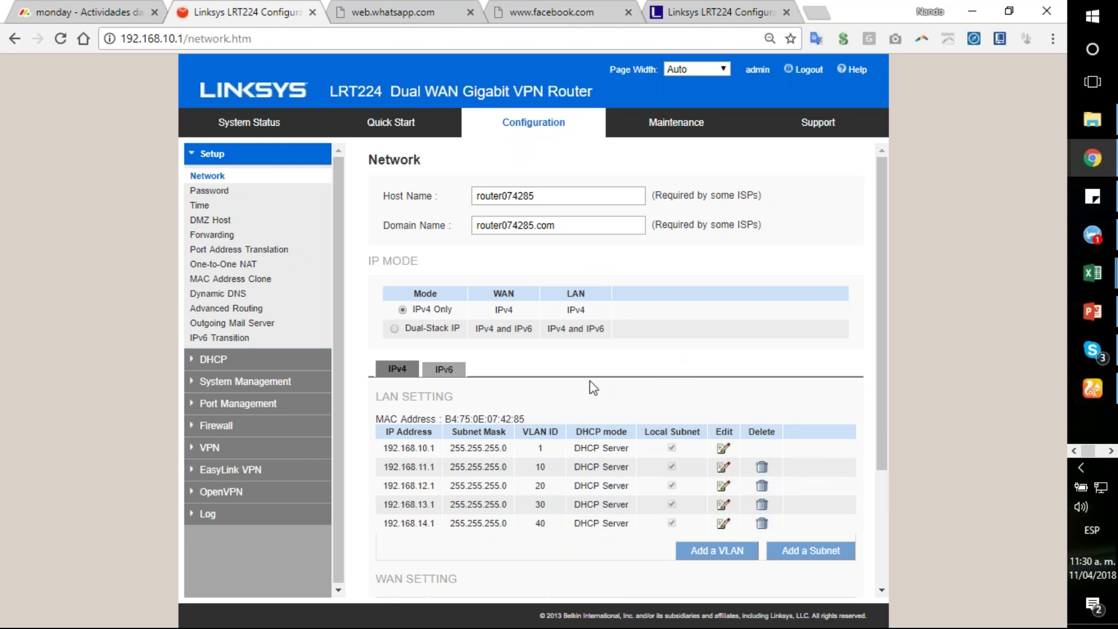
scroll(592, 304, "down", 1)
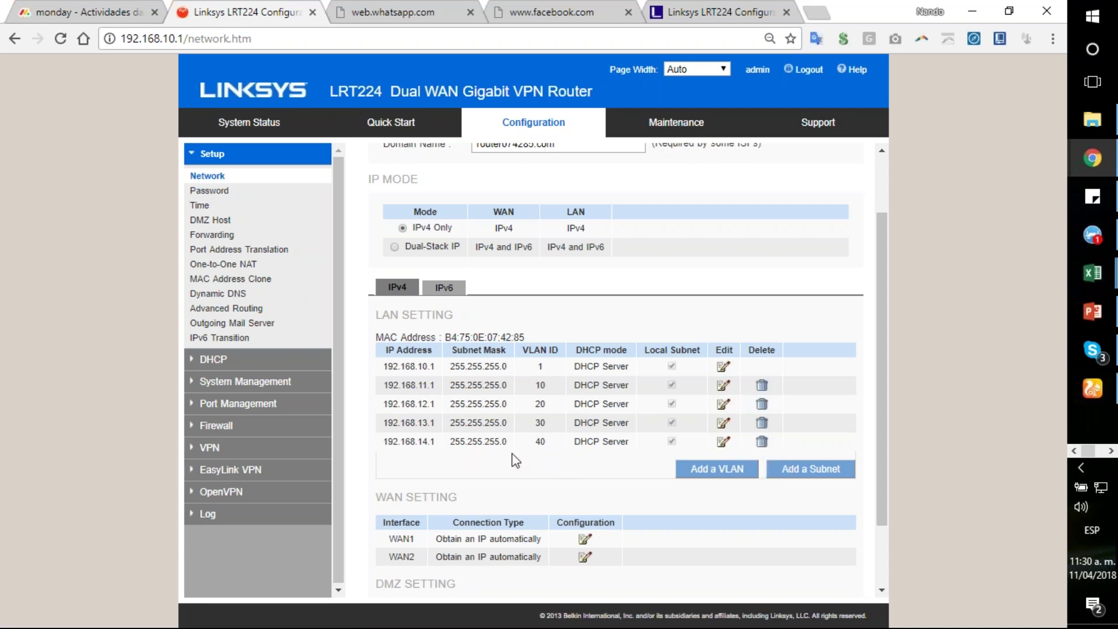
left_click(762, 442)
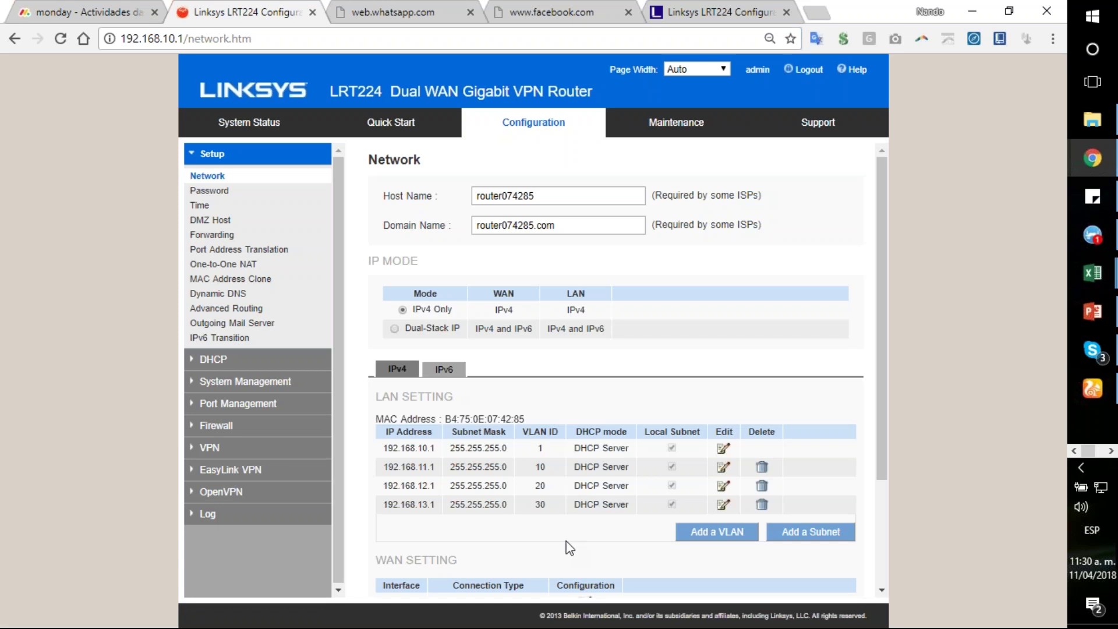
scroll(714, 361, "down", 3)
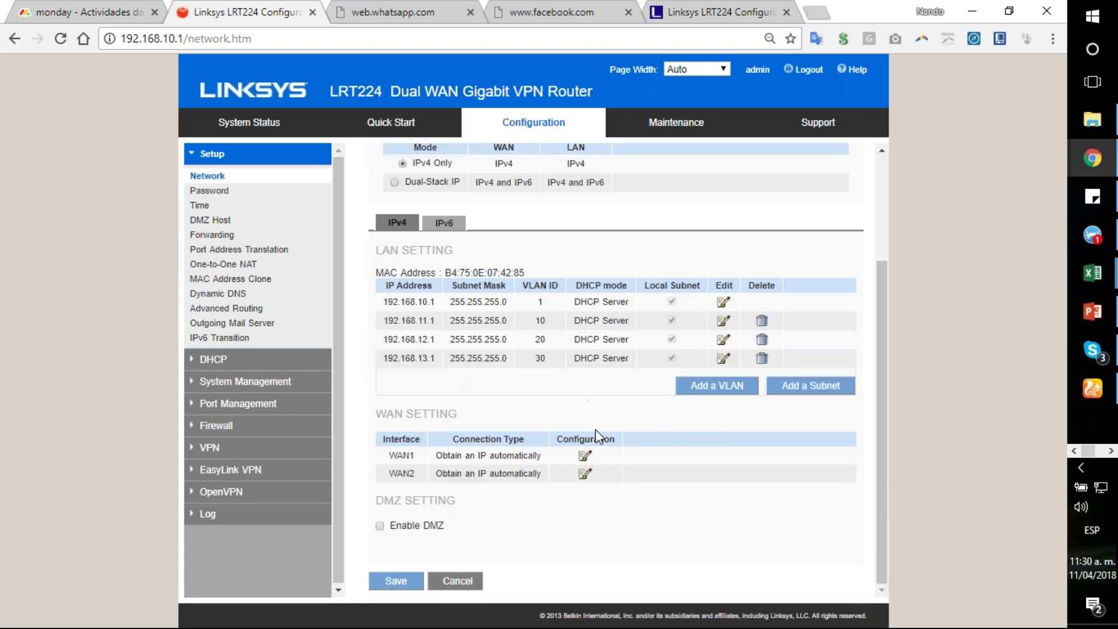
Step: Start adding VLAN 40, then cancel back to the list of VLANs 1, 10, 20, 30
left_click(712, 389)
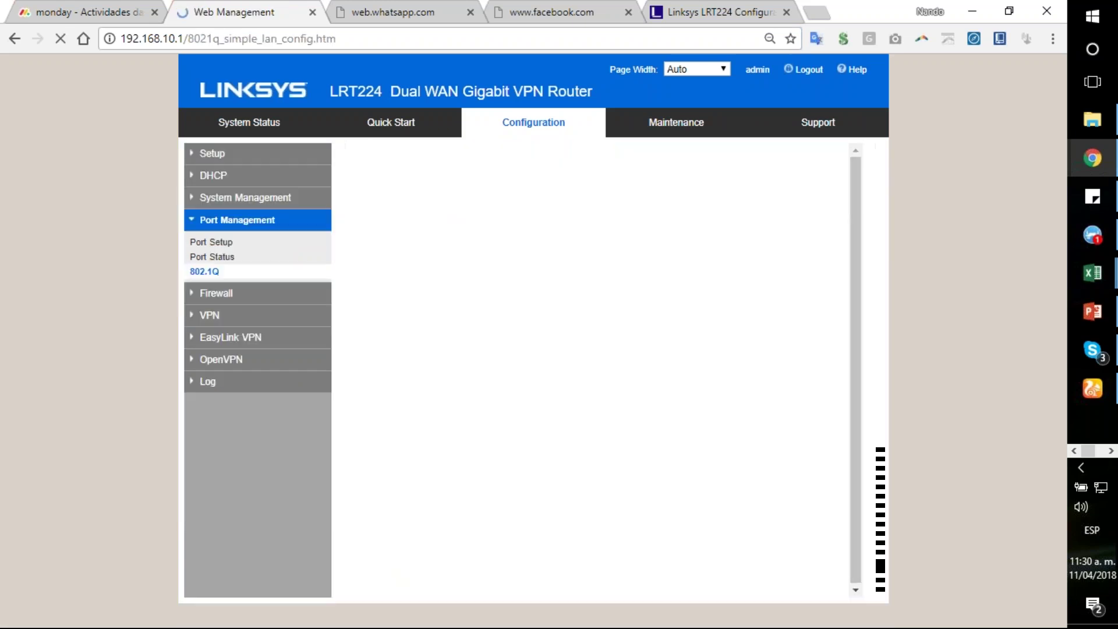
left_click(360, 246)
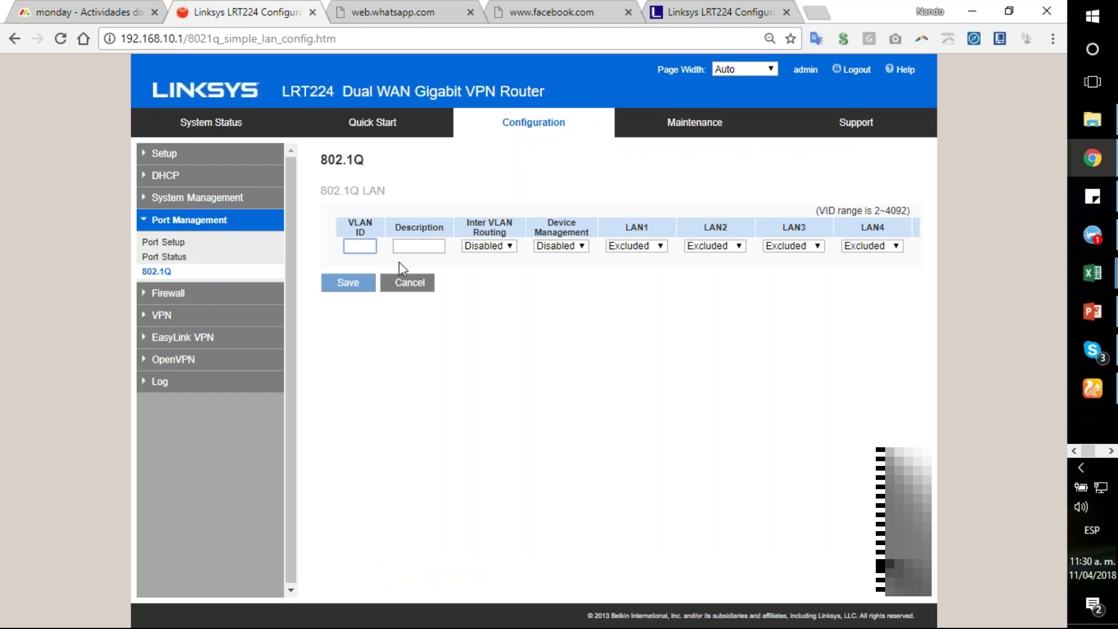
type("40")
key("Tab")
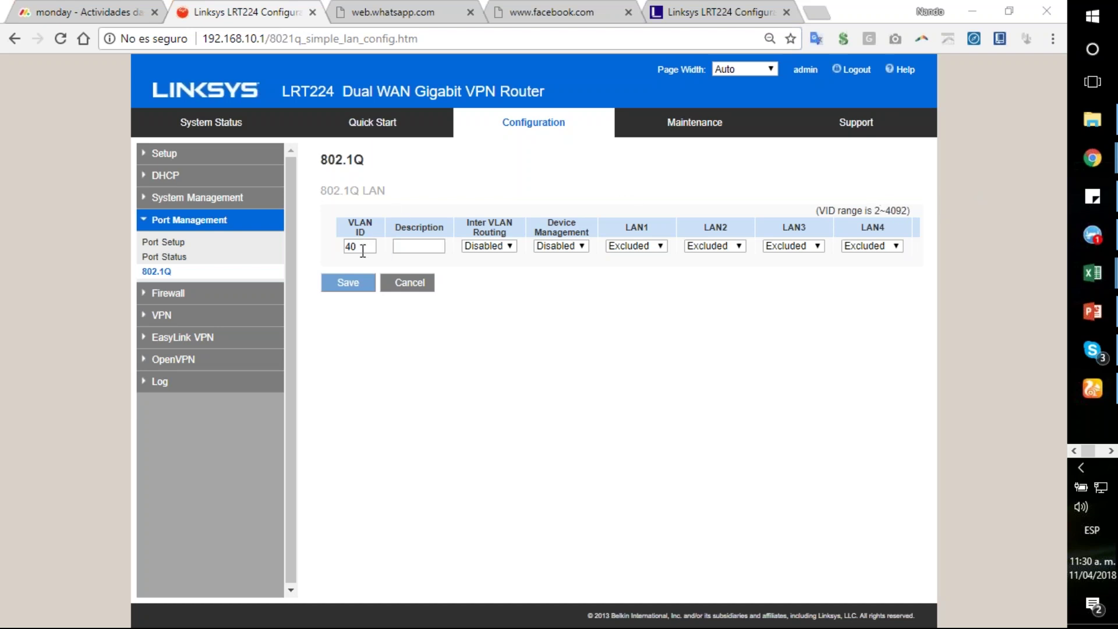
left_click(422, 246)
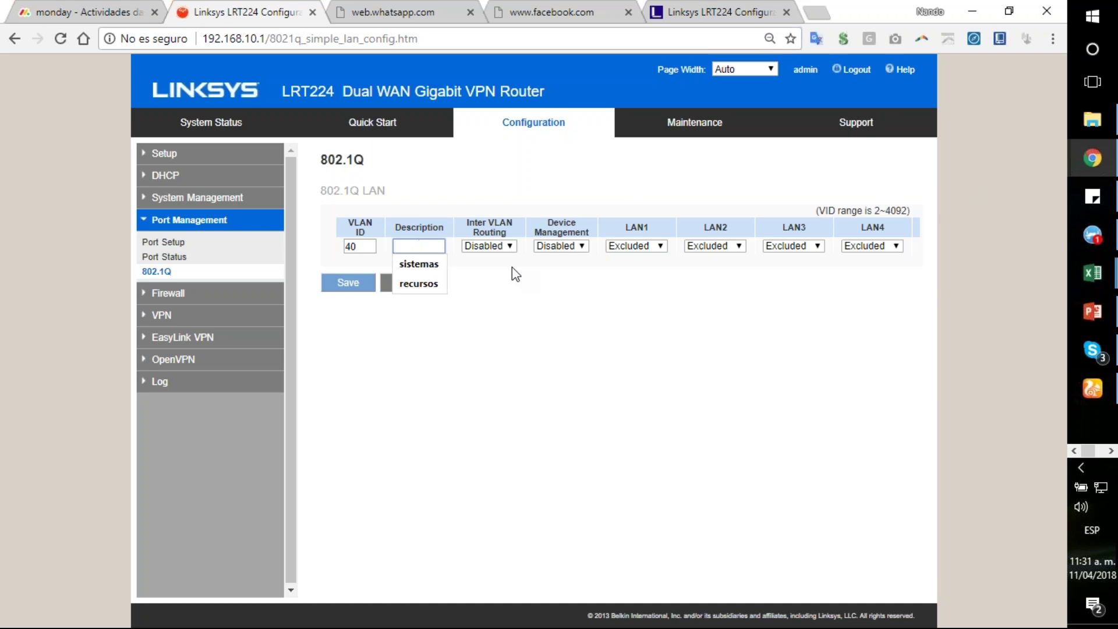
left_click(475, 325)
left_click(410, 284)
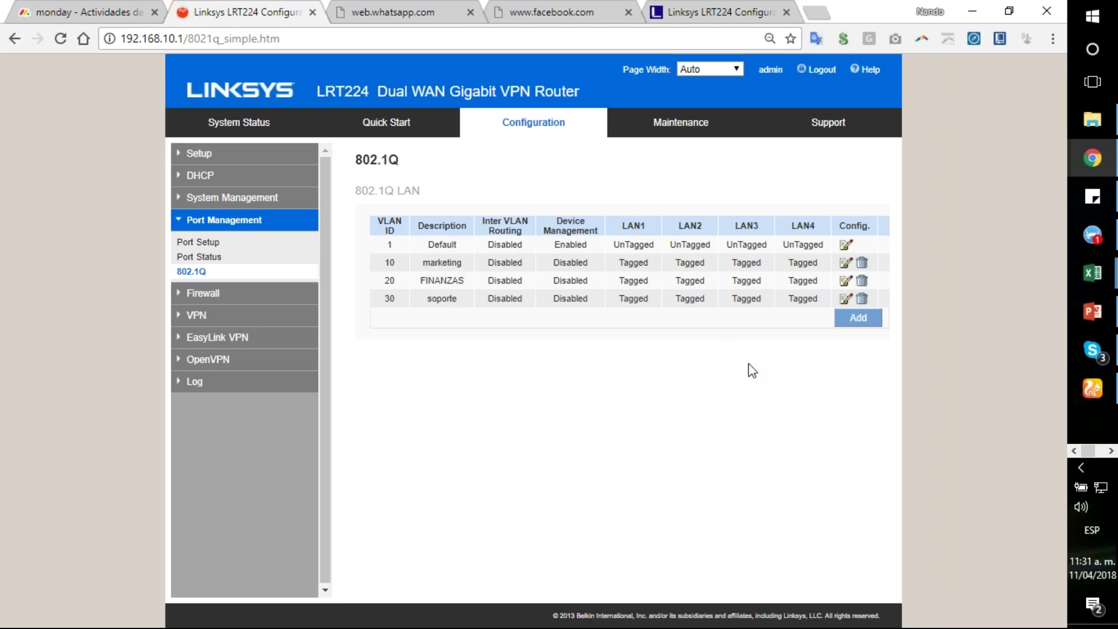
Step: Add a new VLAN with ID 40 and description 'sistemas'
left_click(856, 335)
left_click(427, 247)
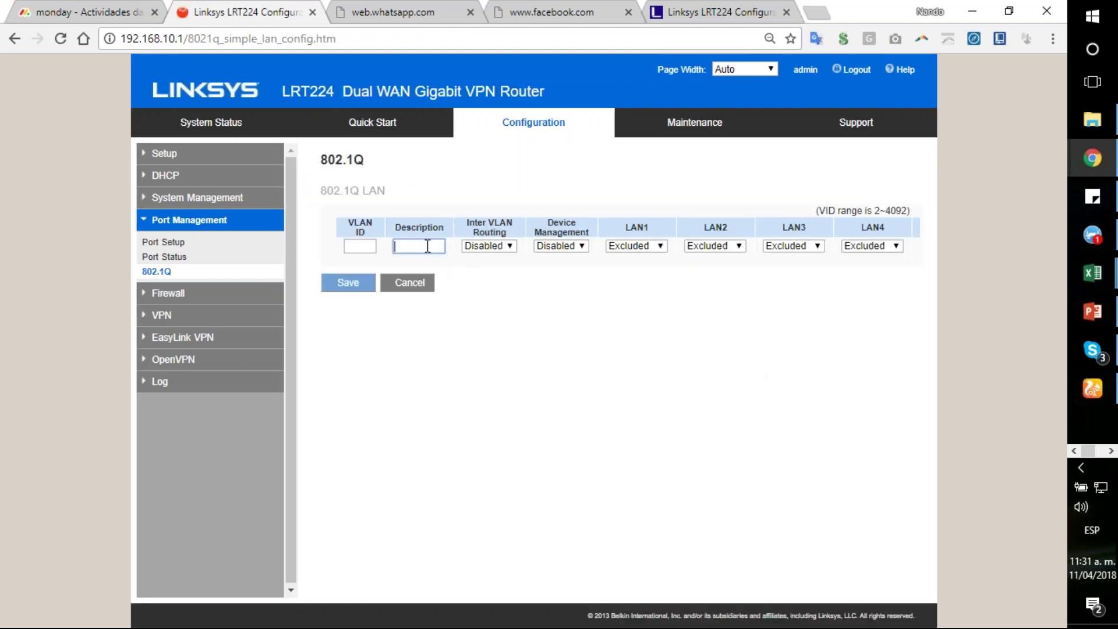
type("sistemas")
left_click(424, 263)
left_click(371, 246)
type("40")
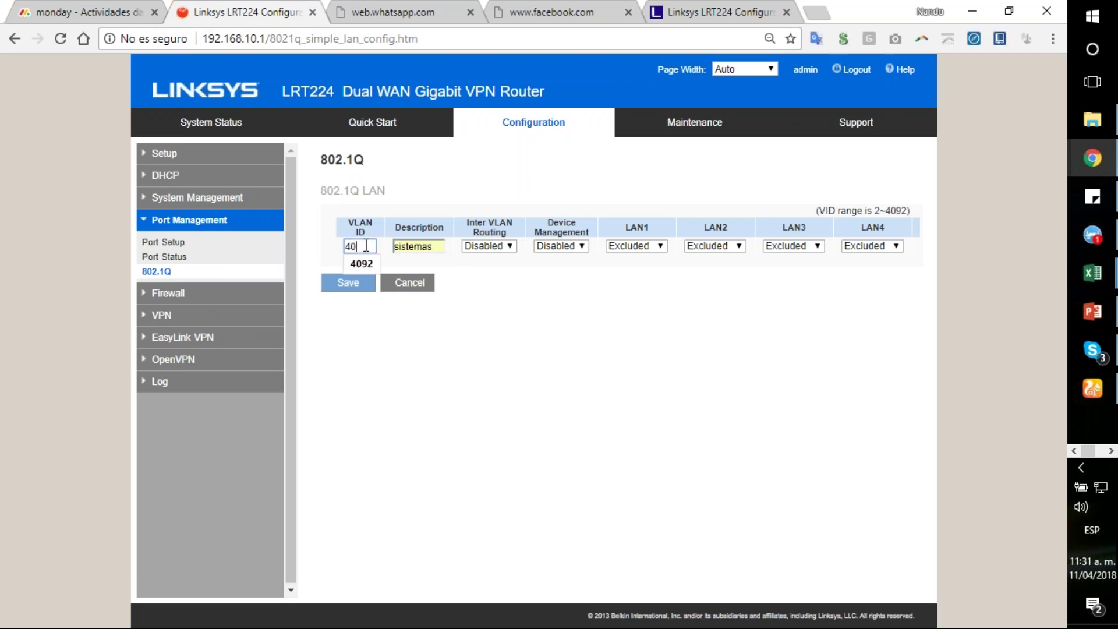
Step: Set Inter VLAN Routing for VLAN 40 to Enabled
left_click(510, 246)
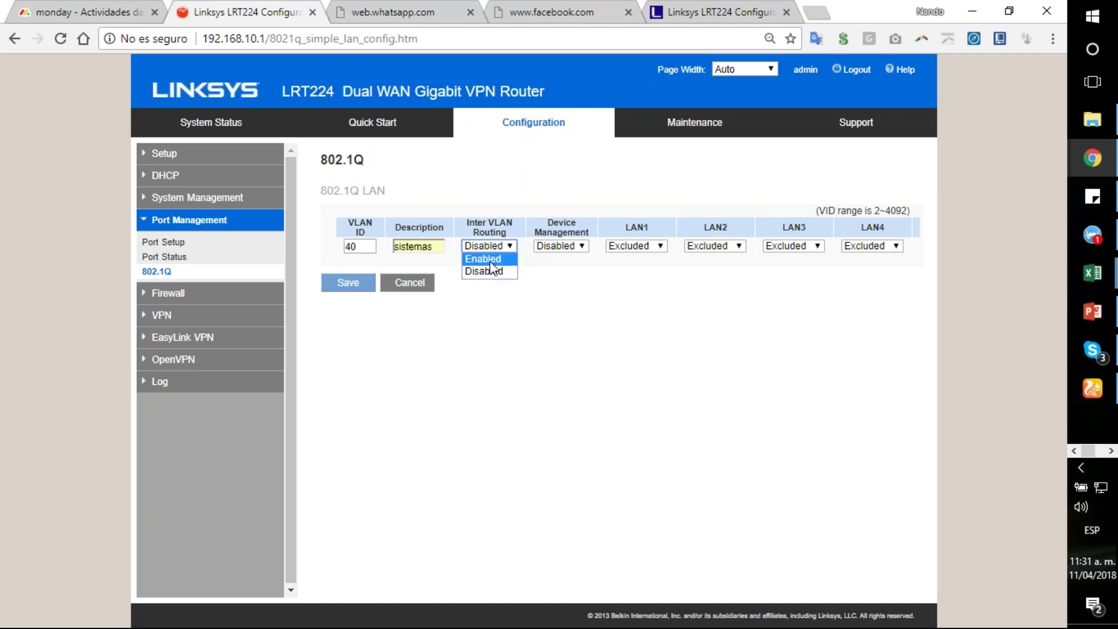
left_click(491, 262)
left_click(509, 249)
left_click(504, 245)
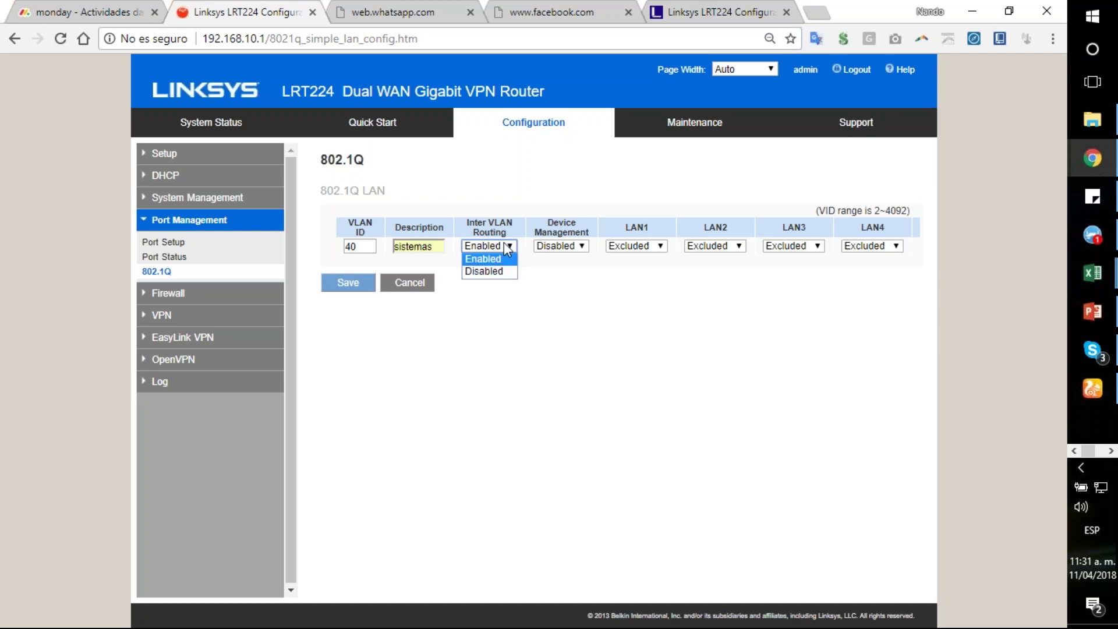
left_click(490, 273)
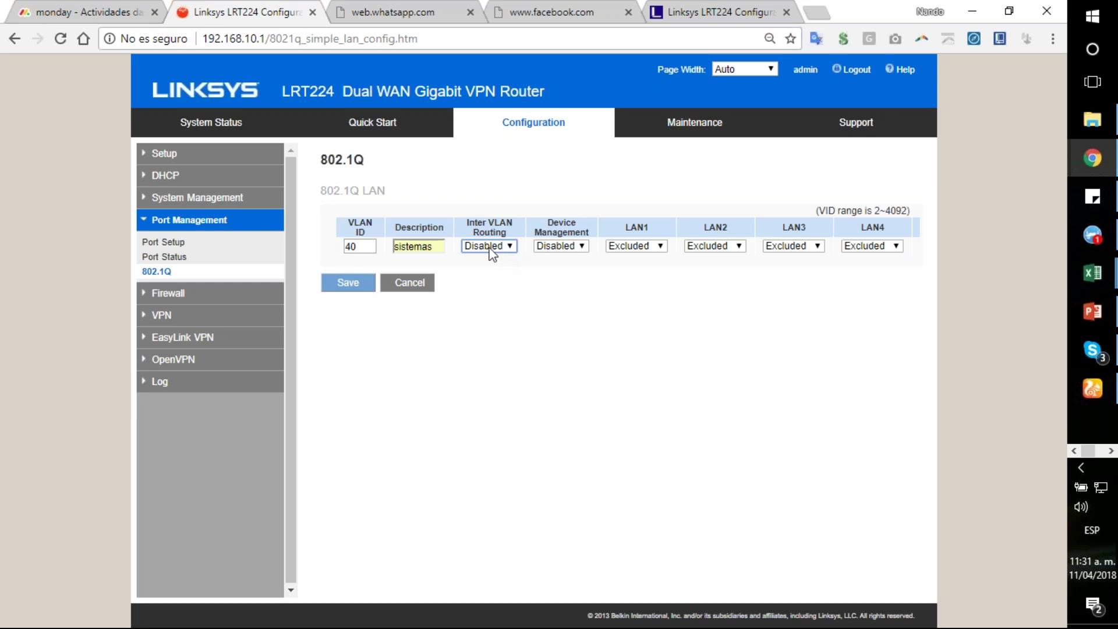
left_click(504, 255)
left_click(494, 261)
Step: Set VLAN 40's device management to Enabled after briefly switching it to Disabled
left_click(574, 247)
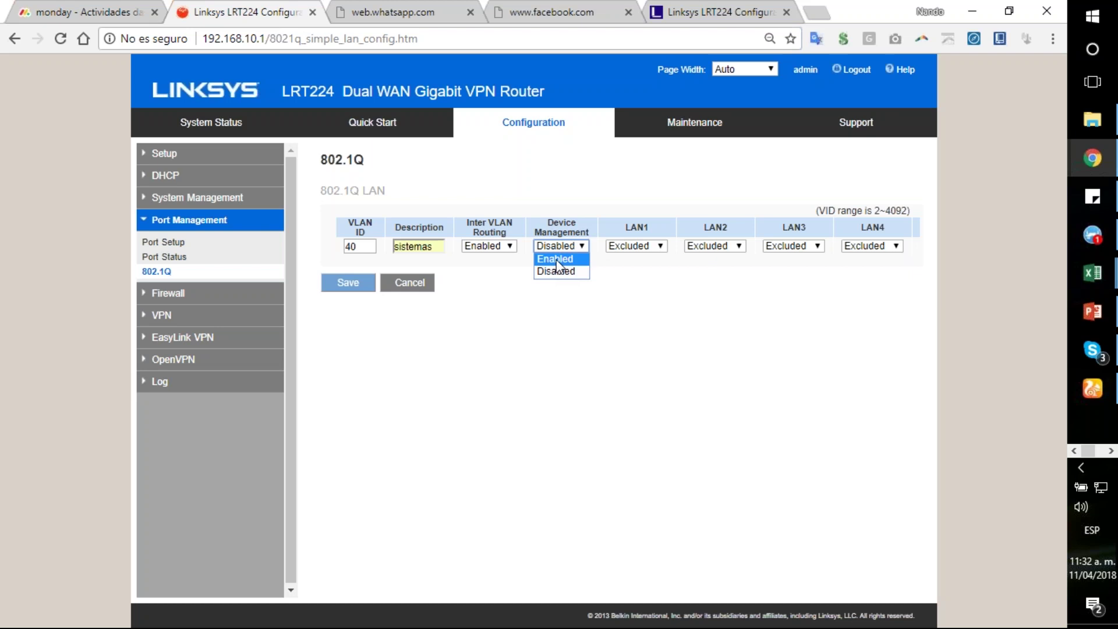
left_click(556, 260)
left_click(564, 246)
left_click(560, 269)
left_click(574, 247)
left_click(572, 259)
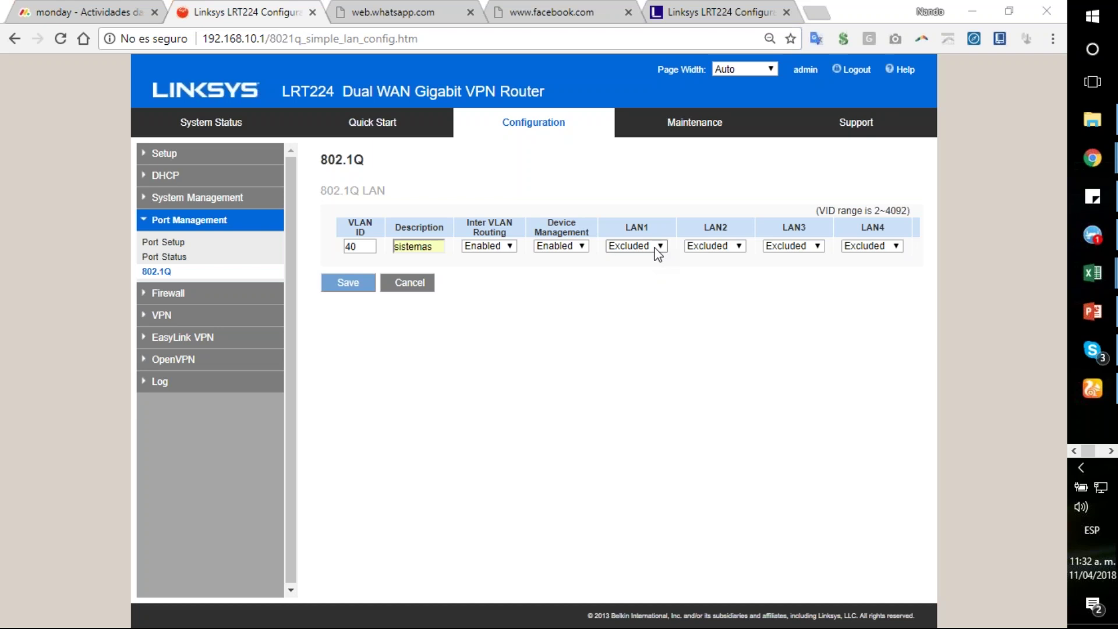
Step: Make LAN4, LAN3, LAN2 and LAN1 Tagged members of VLAN 40 and save the entry
left_click(895, 246)
left_click(890, 273)
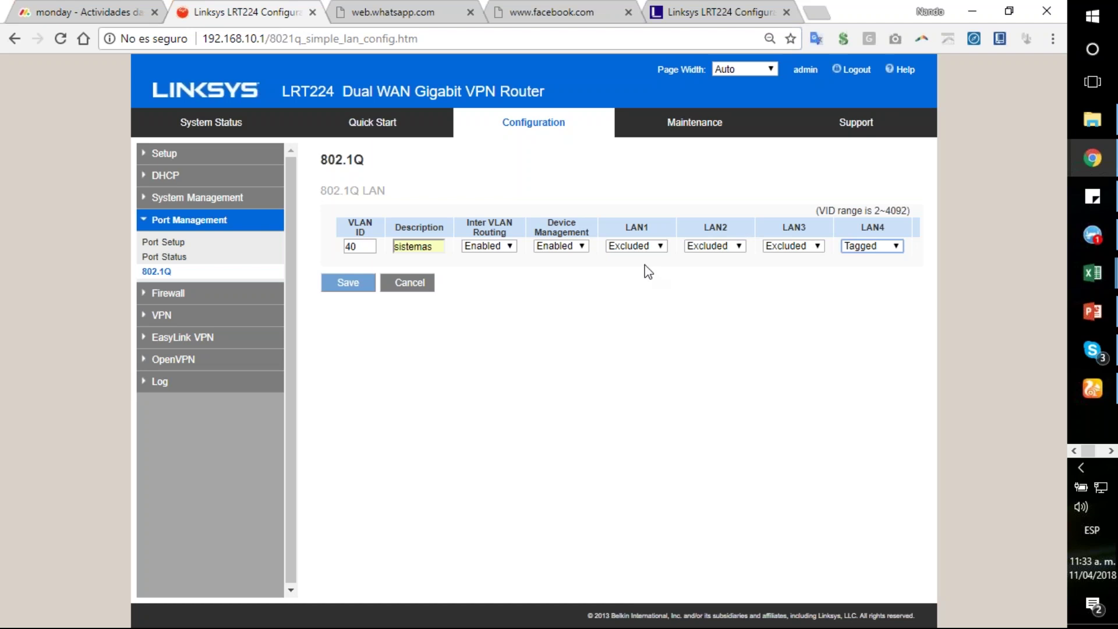
left_click(813, 245)
left_click(798, 274)
left_click(728, 245)
left_click(729, 272)
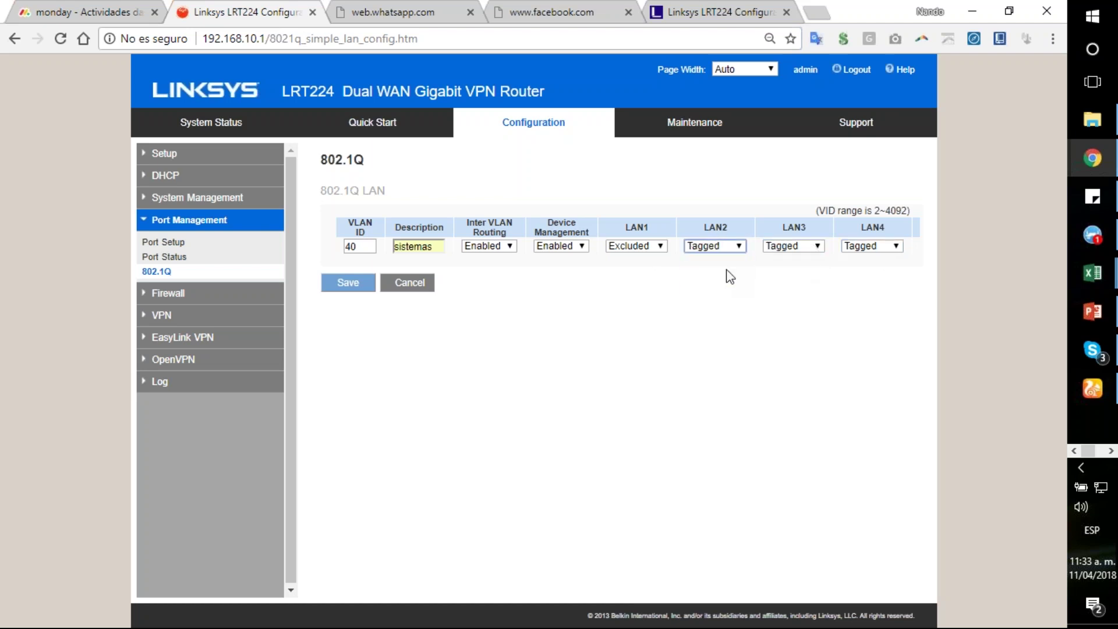
left_click(658, 246)
left_click(654, 274)
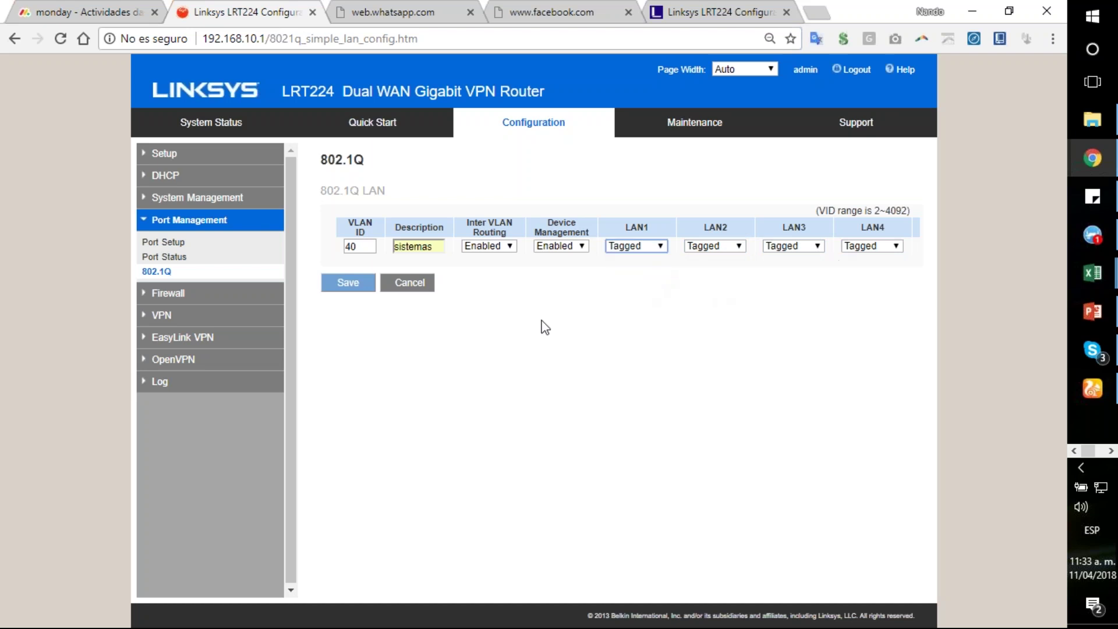
left_click(360, 284)
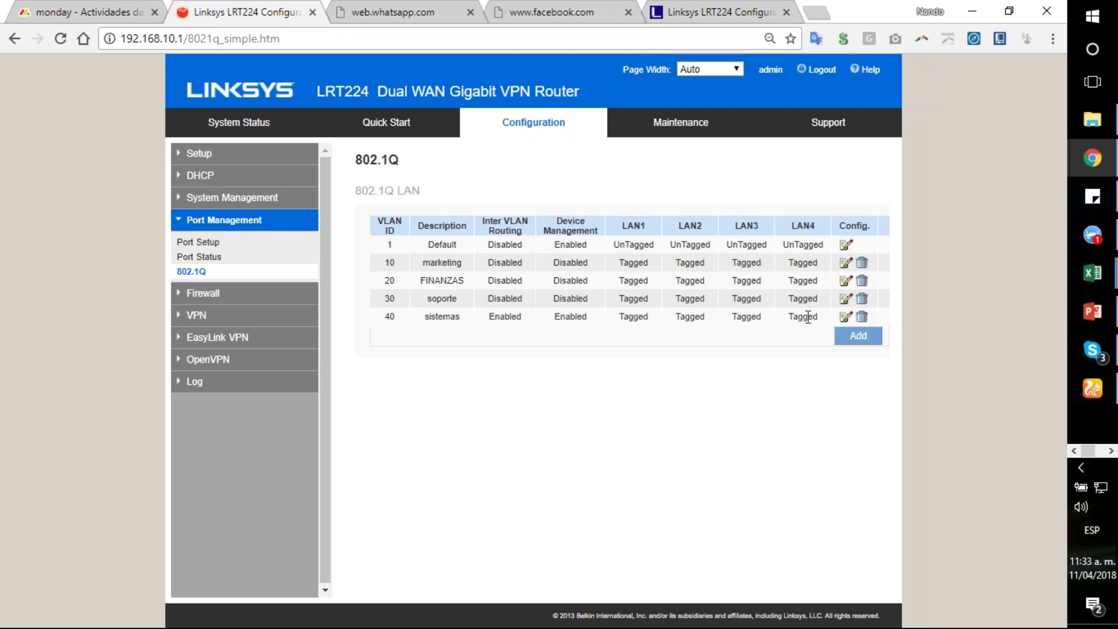
left_click(846, 316)
left_click(888, 247)
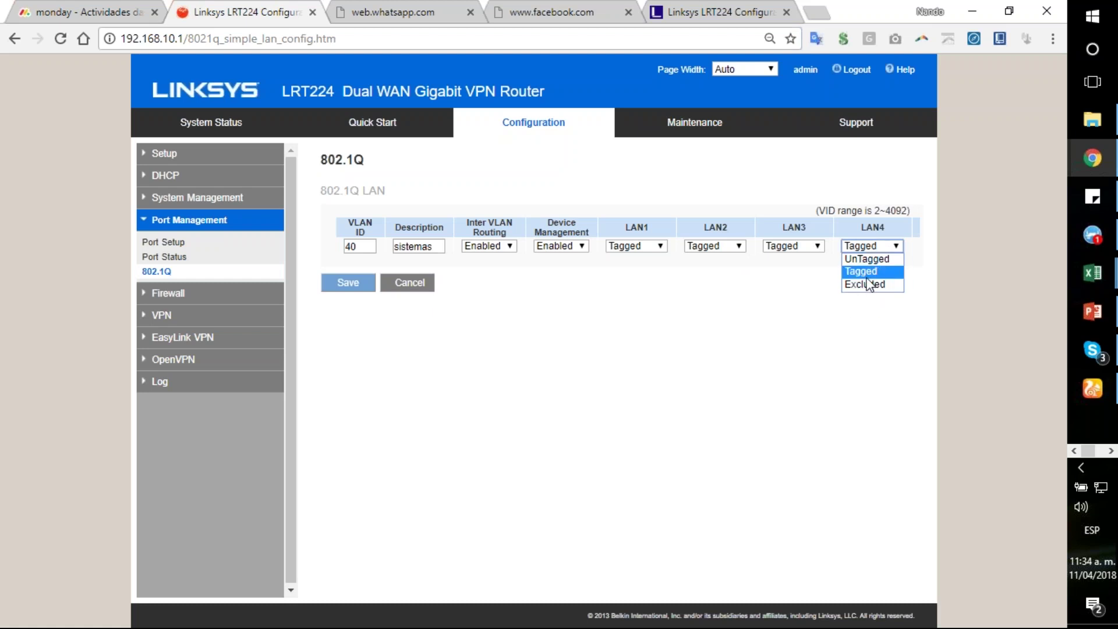
left_click(664, 325)
left_click(355, 287)
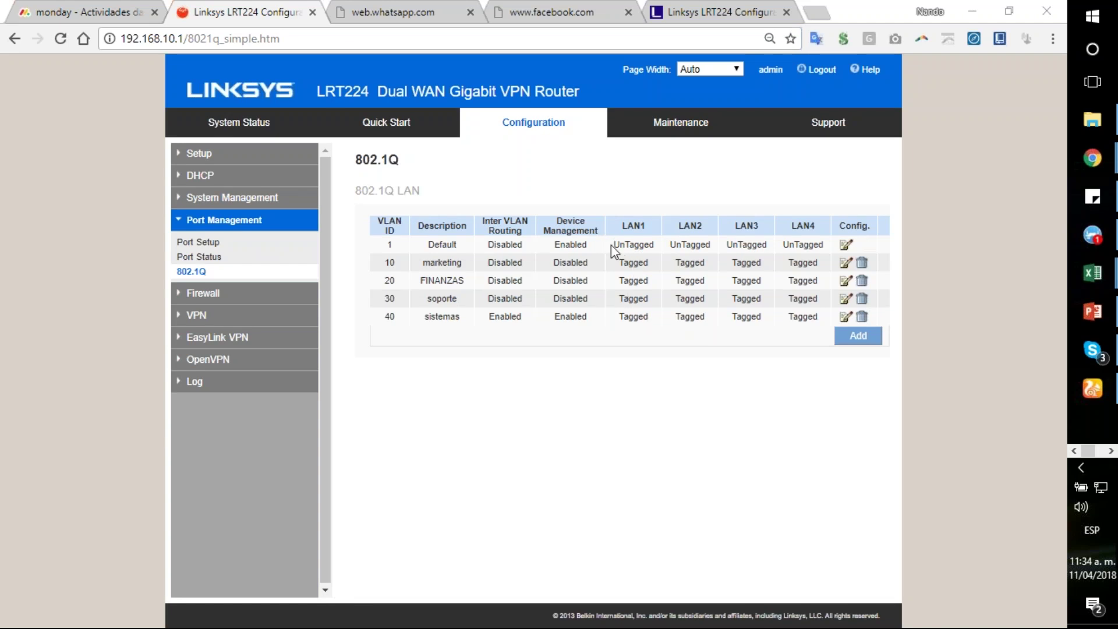
left_click_drag(613, 244, 669, 255)
double_click(633, 263)
left_click(633, 277)
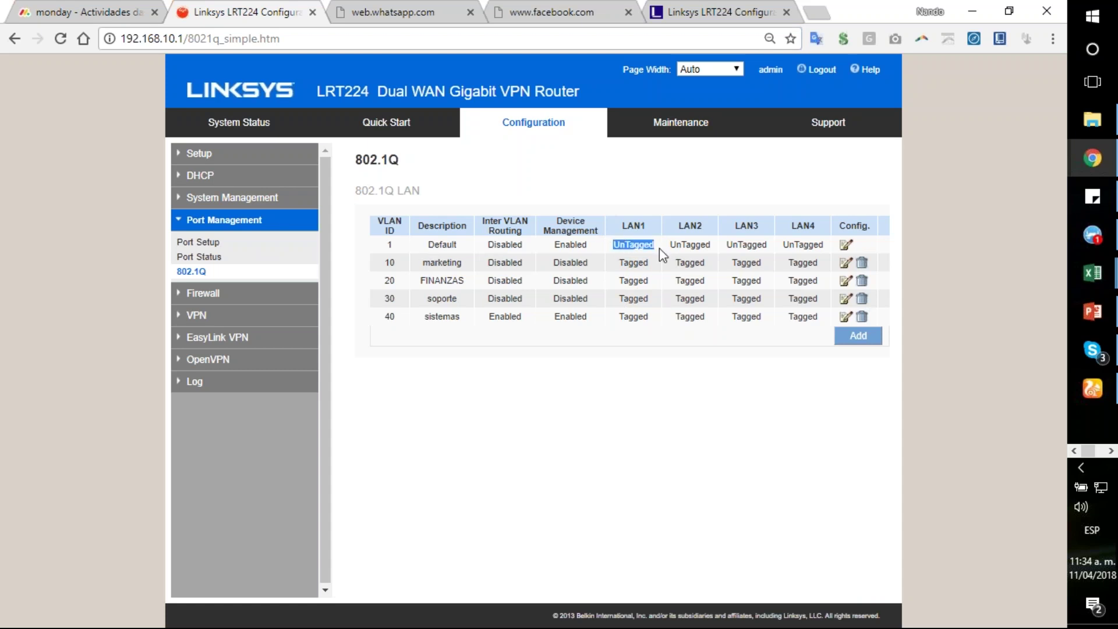
left_click_drag(668, 249, 821, 249)
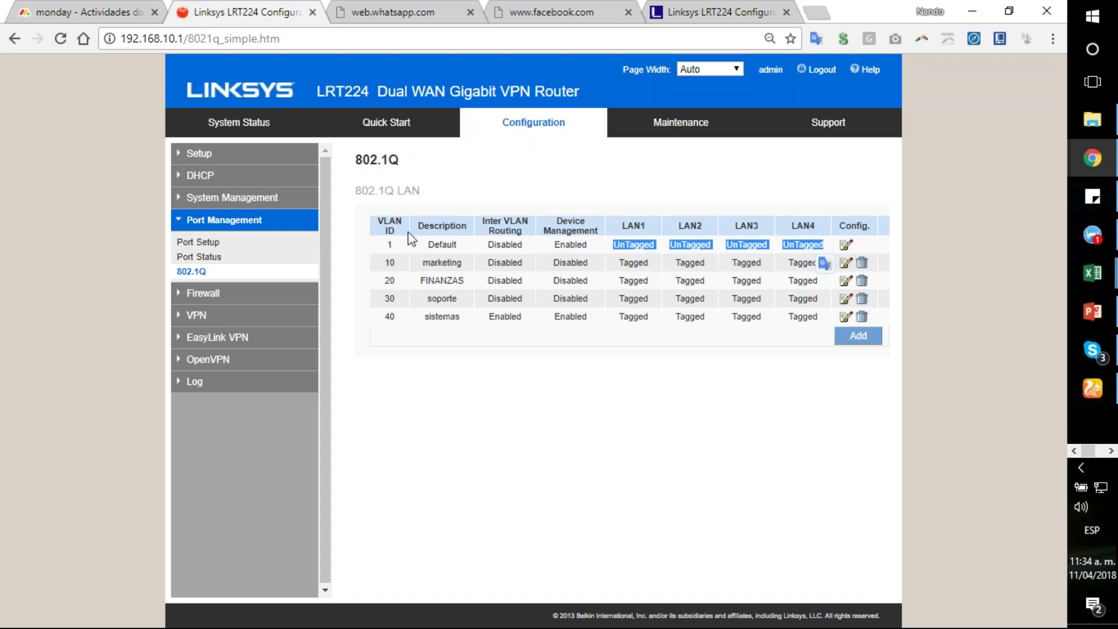
left_click(389, 243)
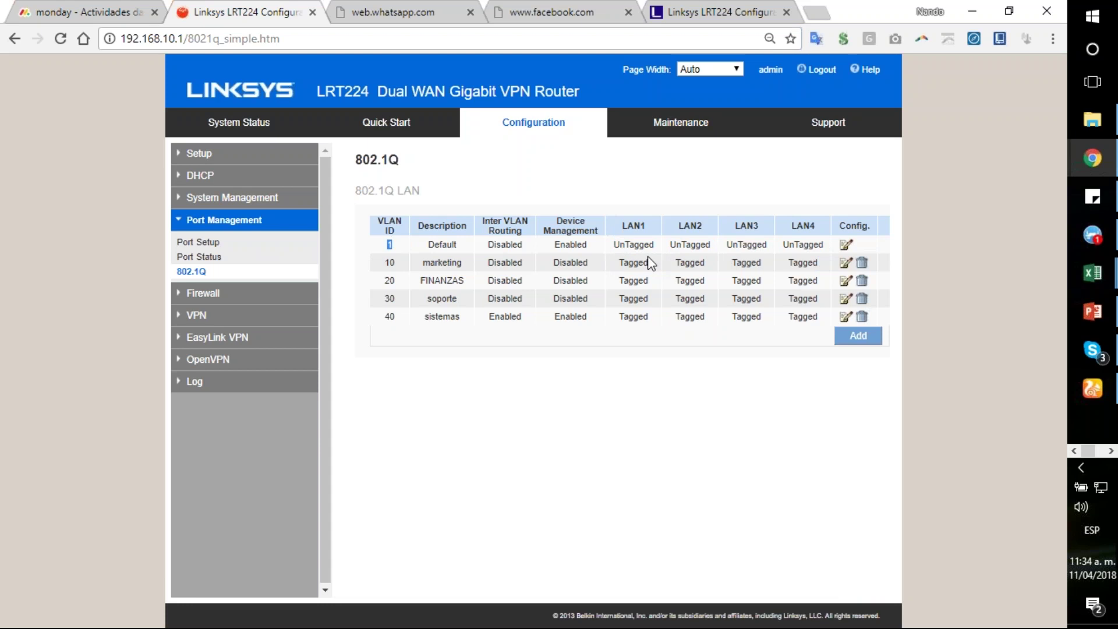
left_click_drag(614, 244, 645, 233)
double_click(389, 245)
left_click_drag(618, 263, 656, 319)
left_click(635, 262)
double_click(635, 262)
right_click(635, 262)
left_click(635, 274)
left_click_drag(628, 281, 633, 281)
left_click_drag(615, 245, 658, 254)
double_click(633, 265)
double_click(629, 245)
Step: Open VLAN 40 'sistemas' for editing, leaving device management Enabled
left_click(846, 317)
left_click(579, 247)
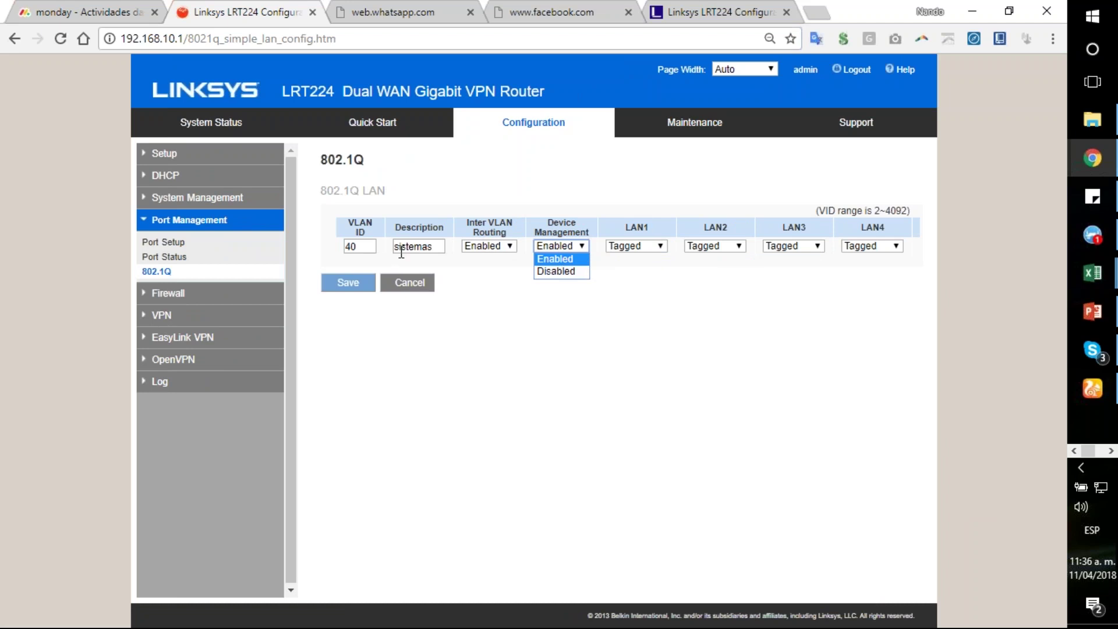
left_click(555, 258)
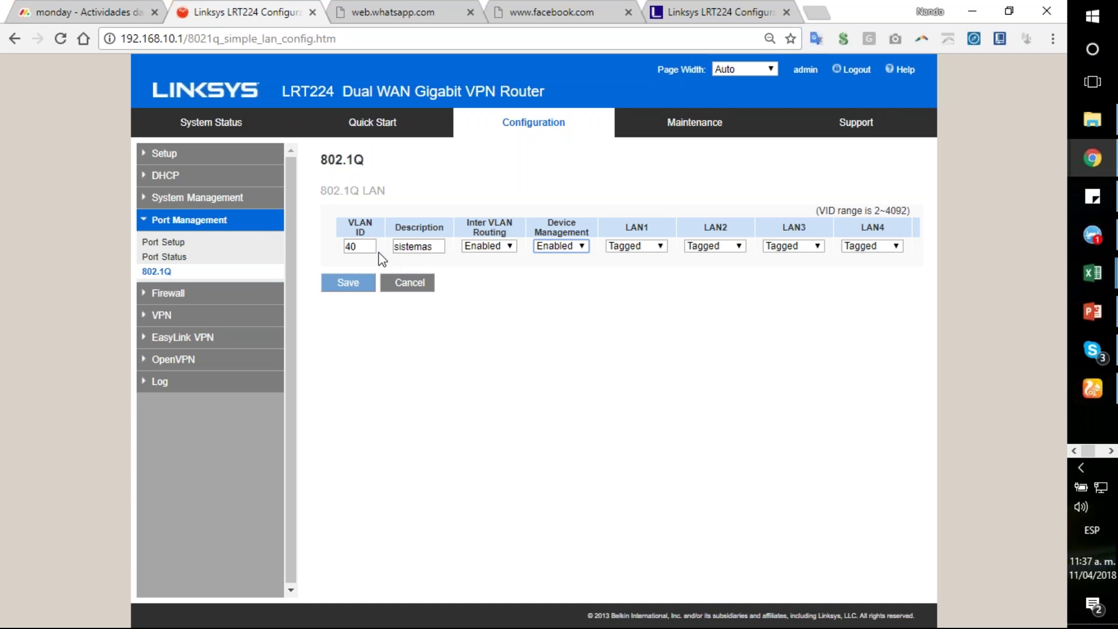
Step: Switch VLAN 40's device management to Disabled, then back to Enabled
left_click(582, 246)
left_click(575, 274)
left_click(571, 277)
left_click(581, 245)
left_click(556, 260)
left_click(600, 327)
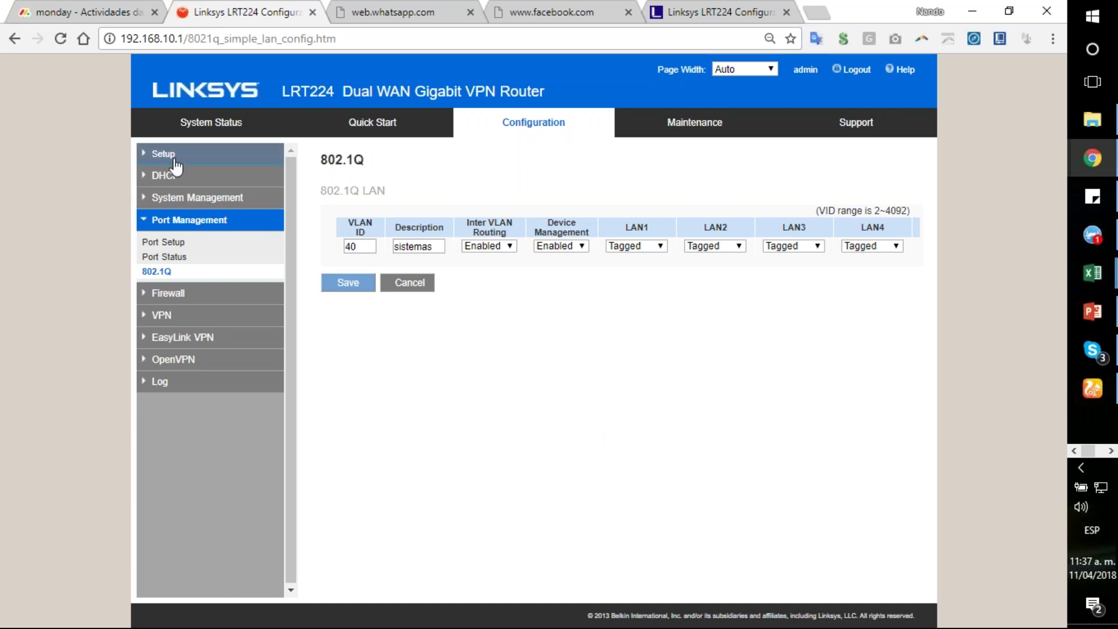
Step: Go to Setup > DHCP to show VLAN 1's 192.168.10.100–192.168.10.149 DHCP pool
left_click(159, 154)
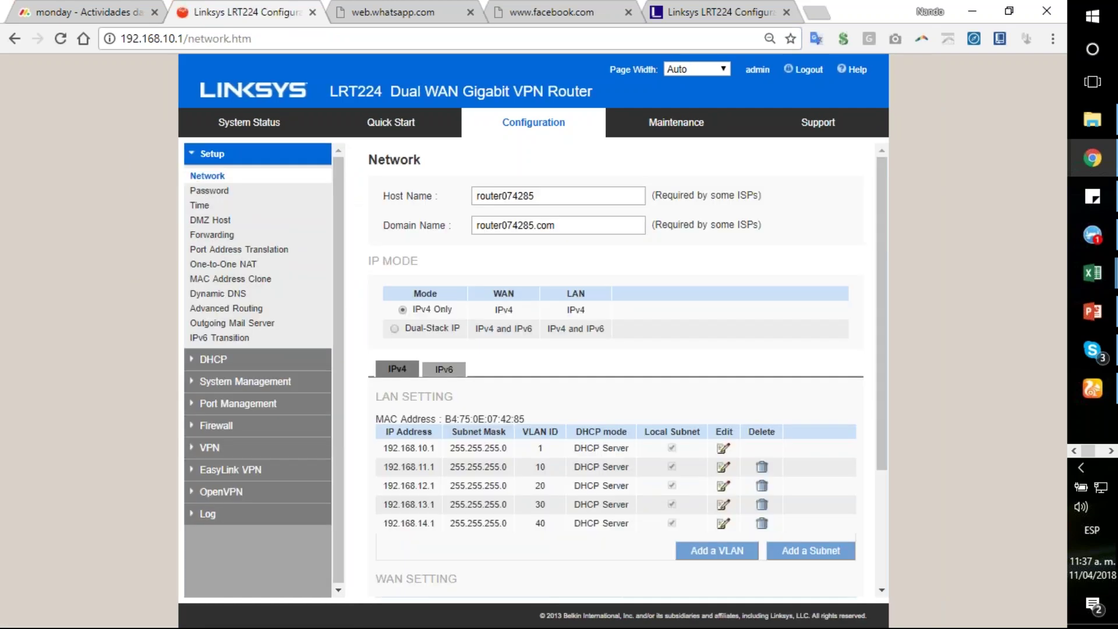
left_click(260, 367)
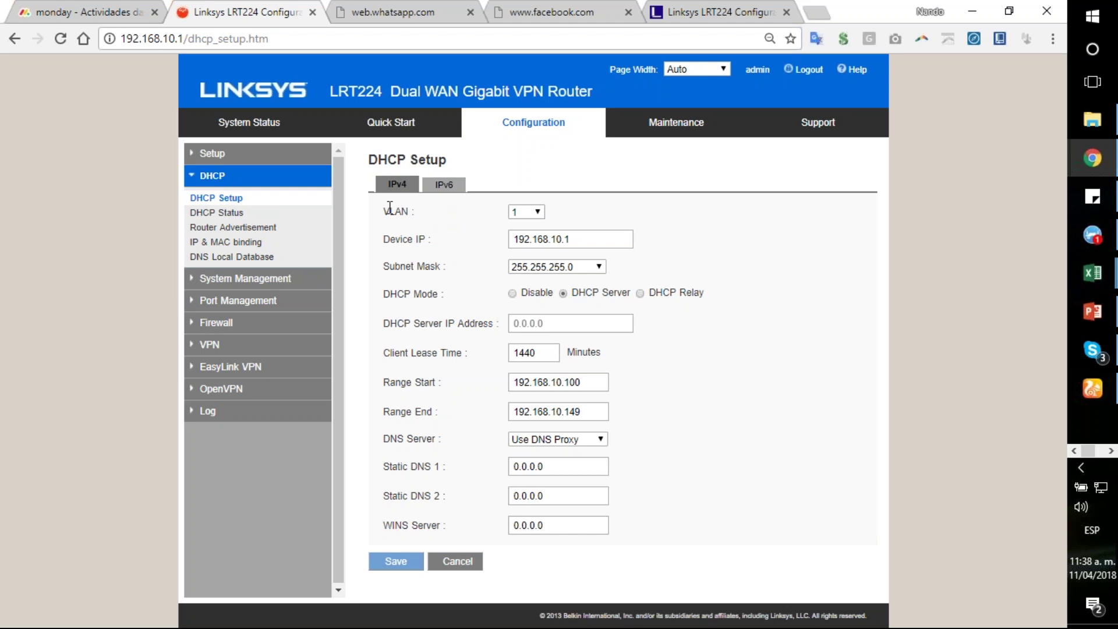
left_click_drag(382, 211, 538, 215)
left_click(536, 215)
left_click(555, 216)
left_click(533, 213)
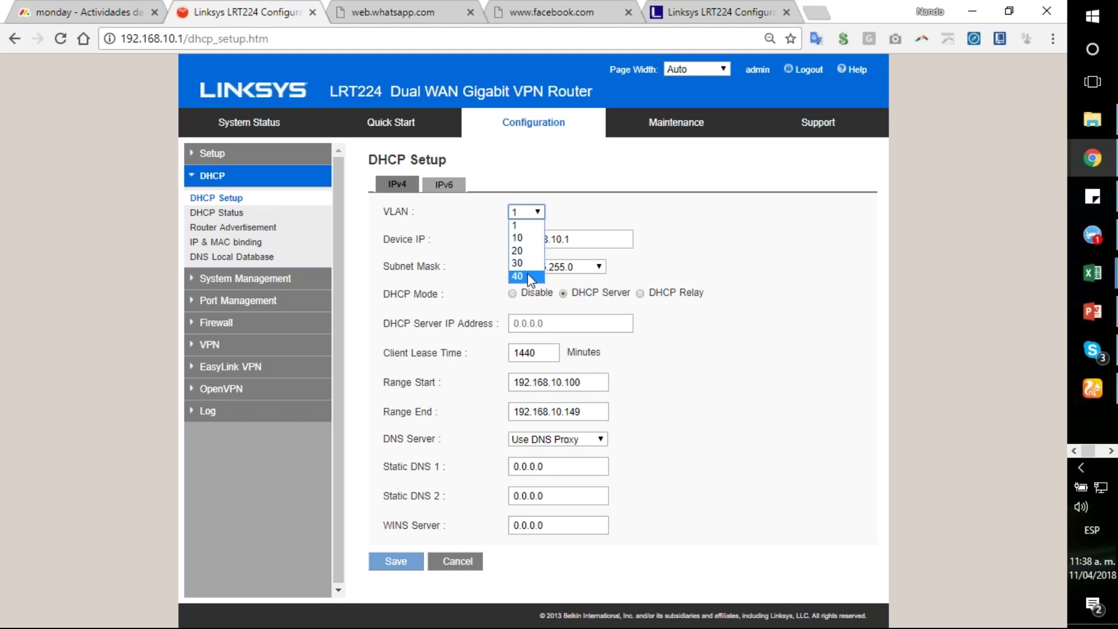
left_click(524, 225)
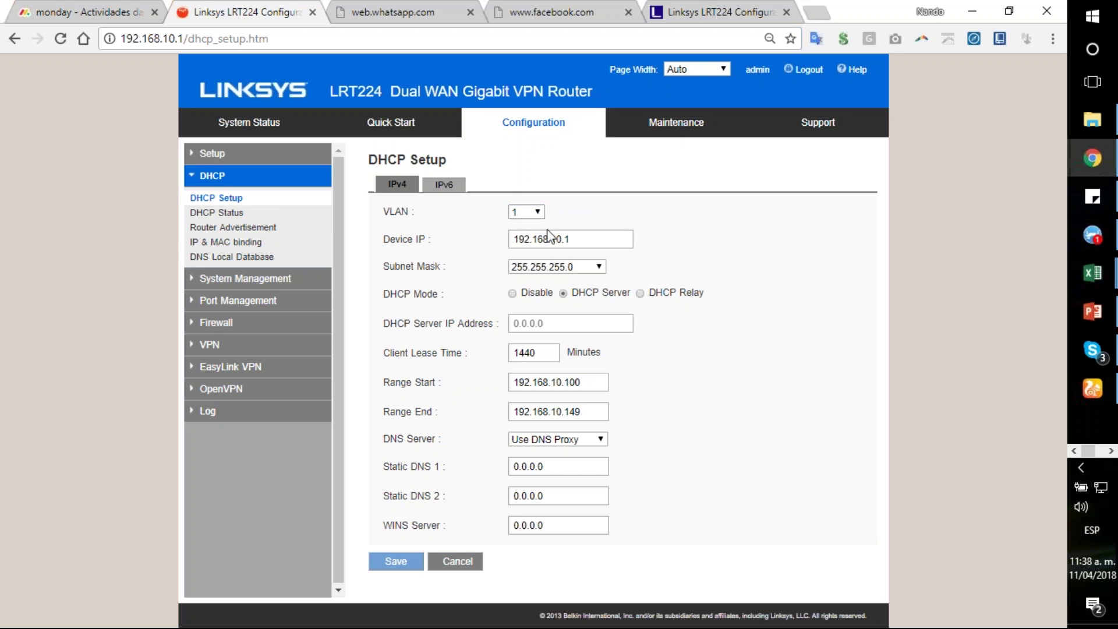
left_click(562, 239)
double_click(557, 238)
left_click(590, 382)
double_click(566, 383)
left_click(579, 411)
double_click(573, 412)
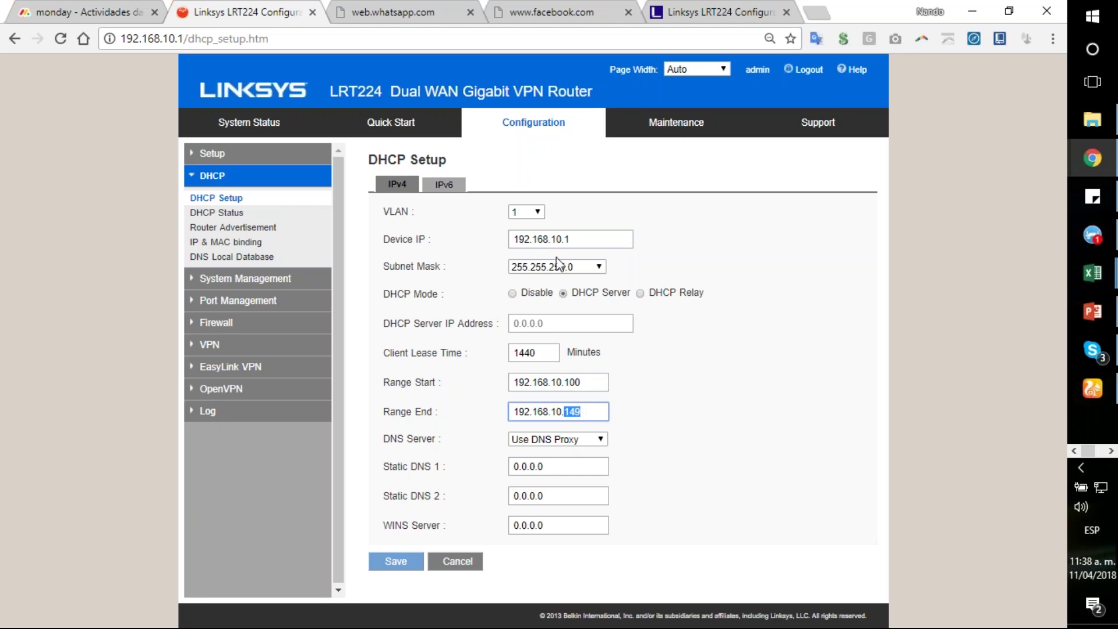
Step: Switch DHCP Setup to VLAN 10 and change its device IP to 192.168.50.1
left_click(537, 214)
left_click(537, 225)
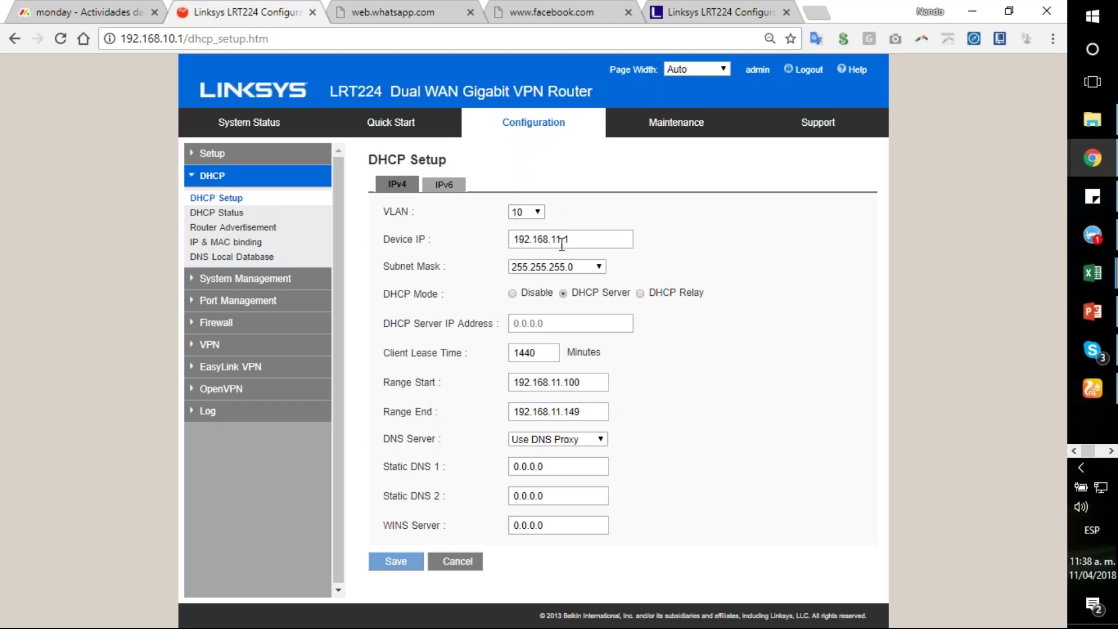
left_click(561, 240)
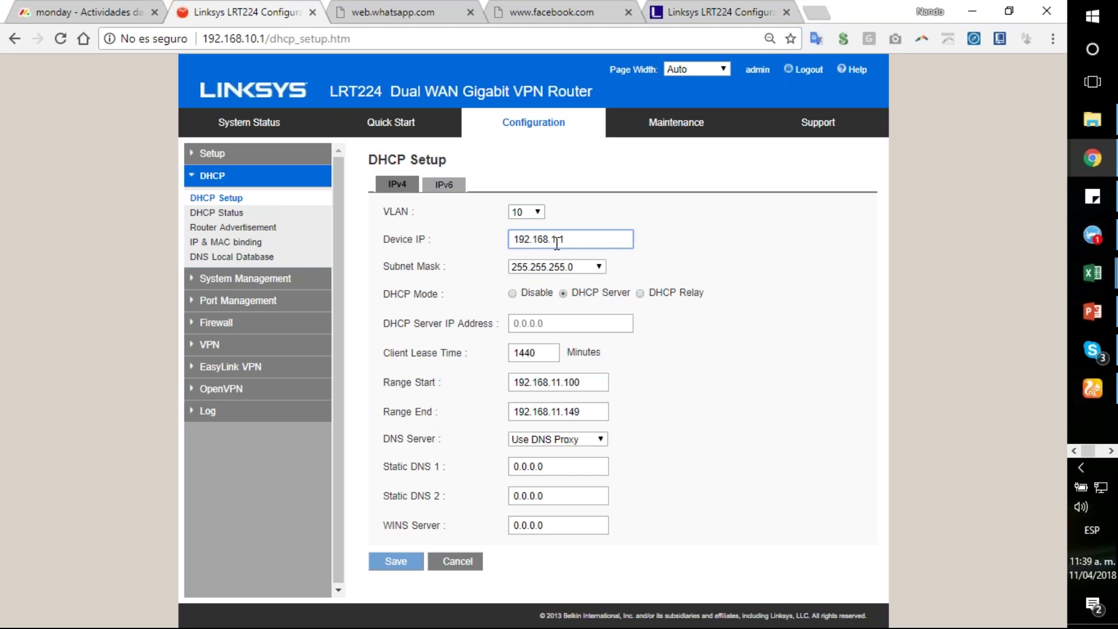
key("BackSpace")
type("50")
key("Tab")
Step: Change VLAN 10's DHCP range end to 192.168.50.104
left_click(592, 380)
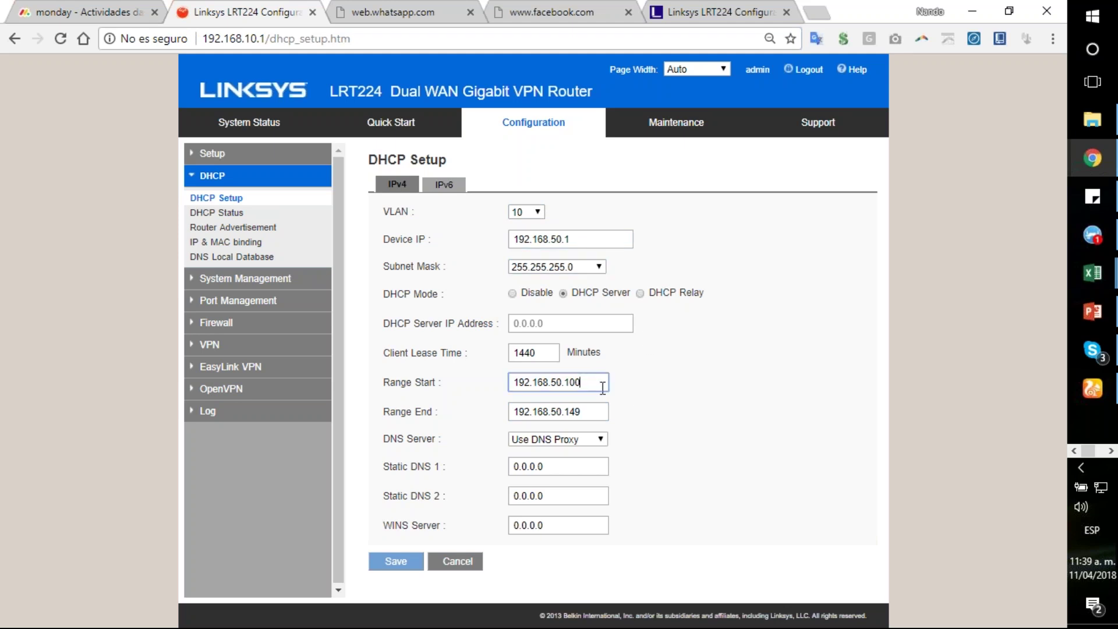
left_click(594, 408)
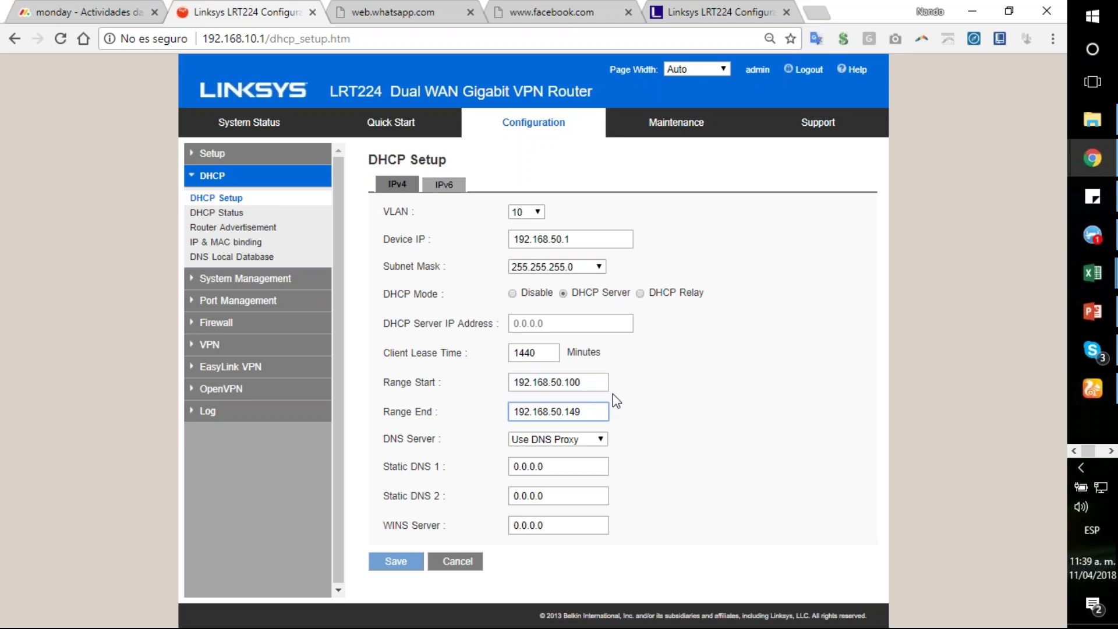
key("BackSpace")
key("BackSpace")
type("1")
key("BackSpace")
type("0")
Step: View VLAN 20's DHCP settings, then VLAN 30's with device IP 192.168.13.1
left_click(535, 211)
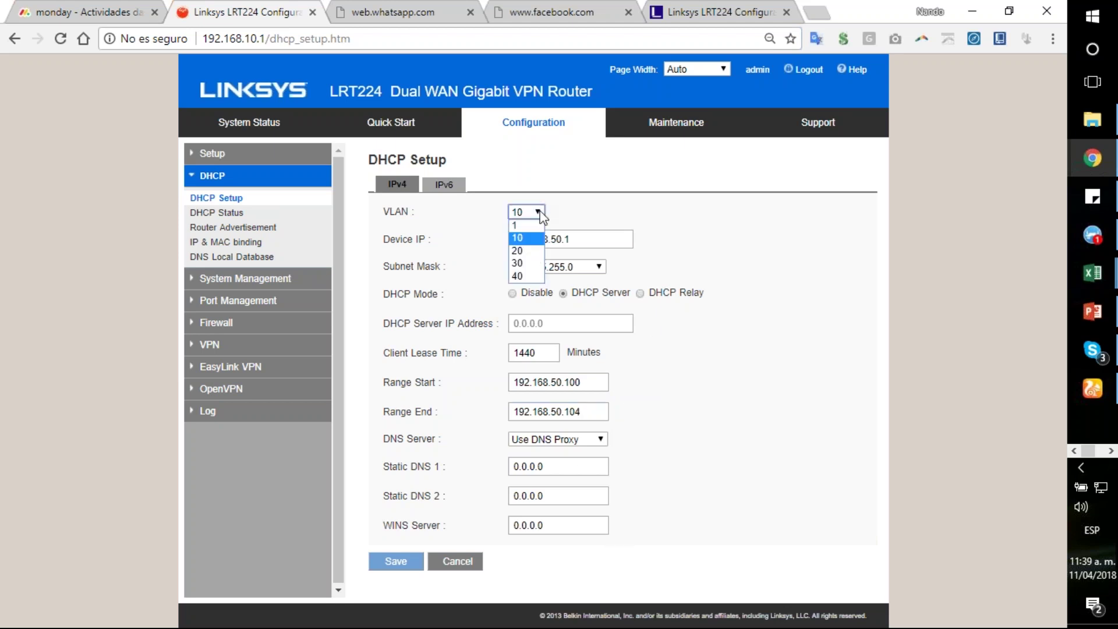
left_click(535, 261)
left_click(532, 212)
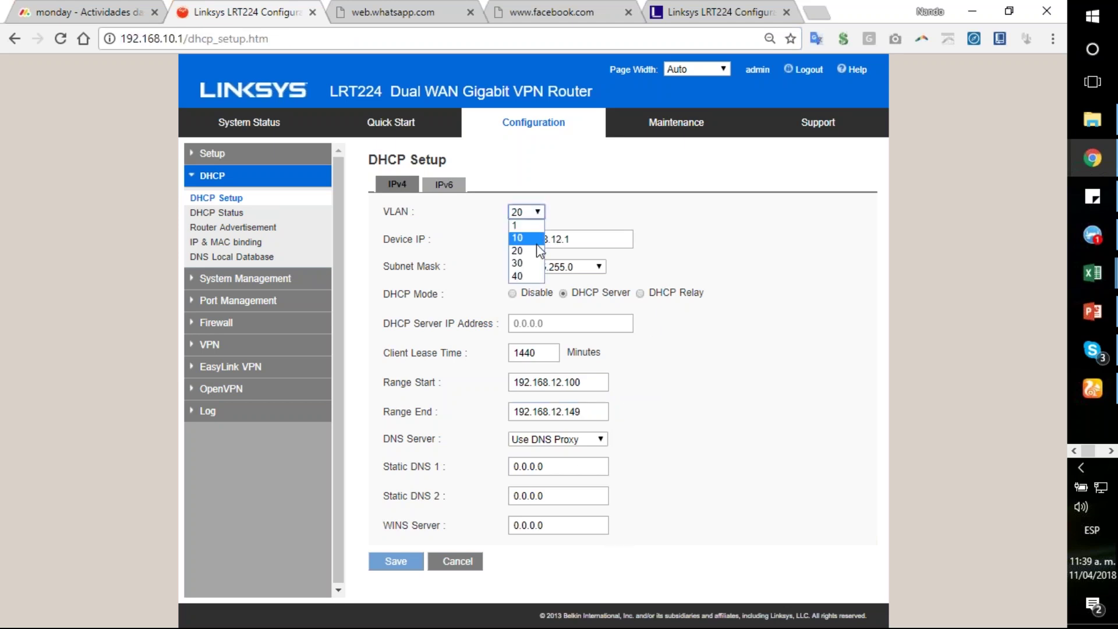
left_click(536, 265)
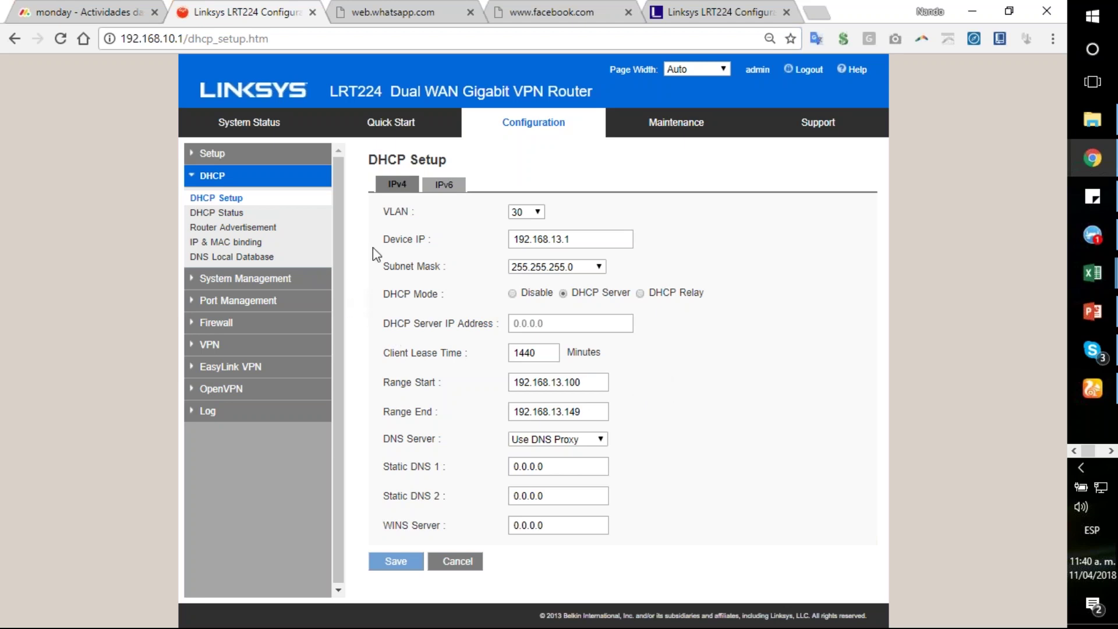
left_click(250, 282)
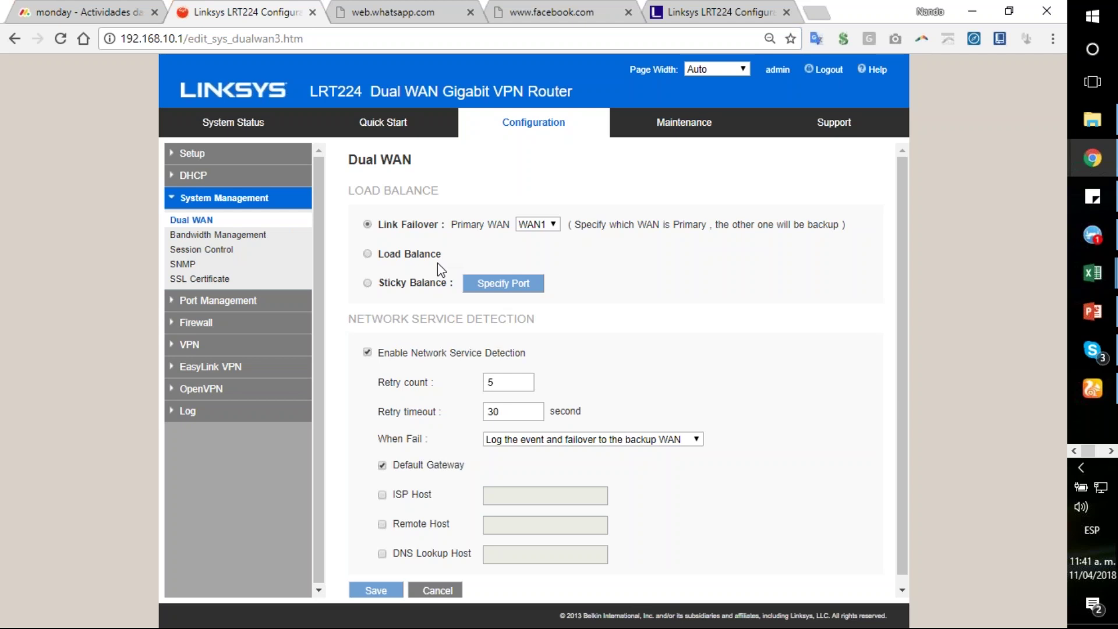
left_click_drag(348, 159, 416, 157)
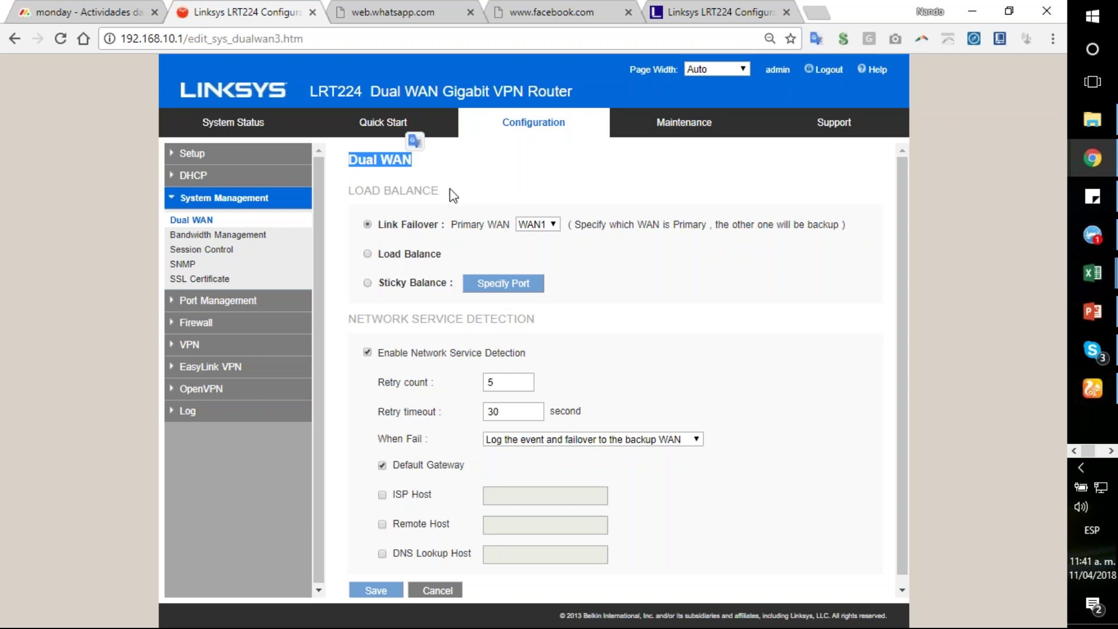
left_click(438, 193)
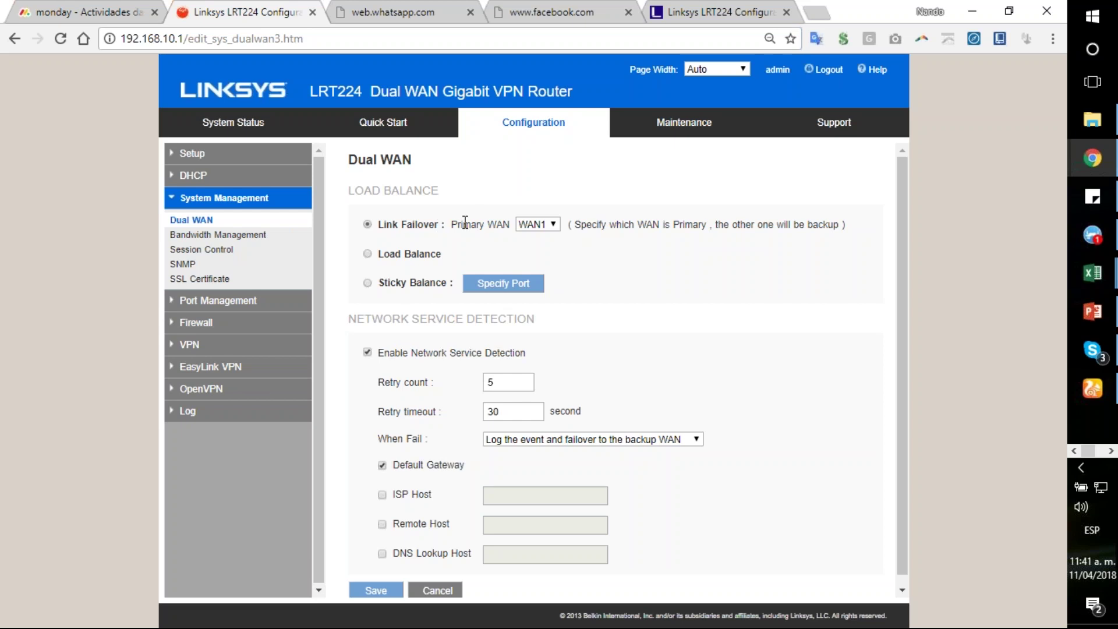
left_click(535, 224)
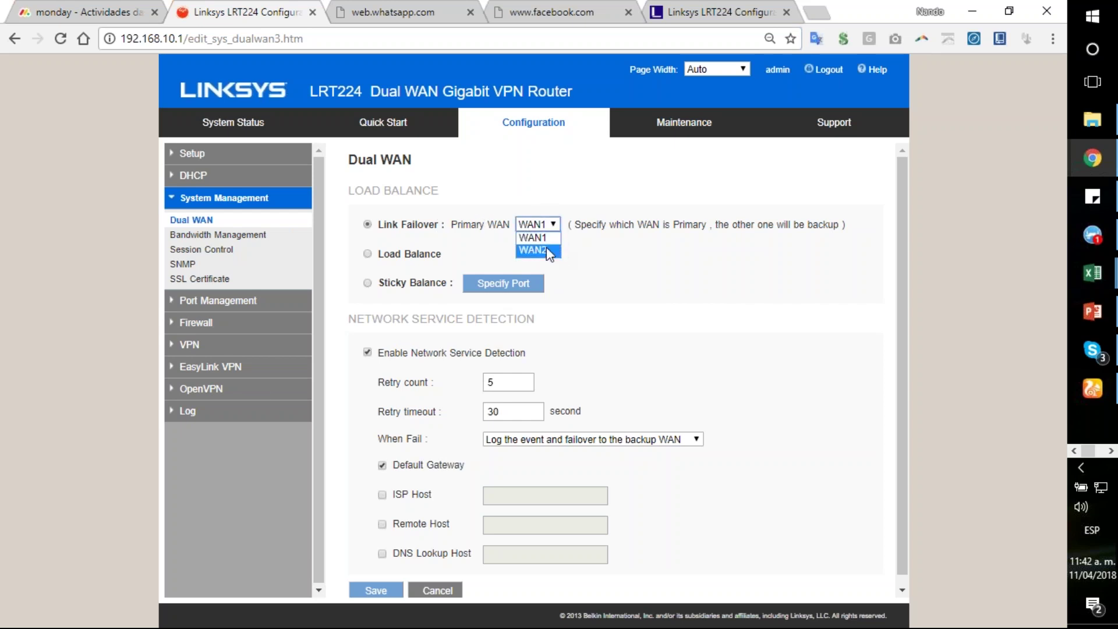
left_click(554, 242)
left_click(548, 224)
left_click(547, 226)
left_click(535, 236)
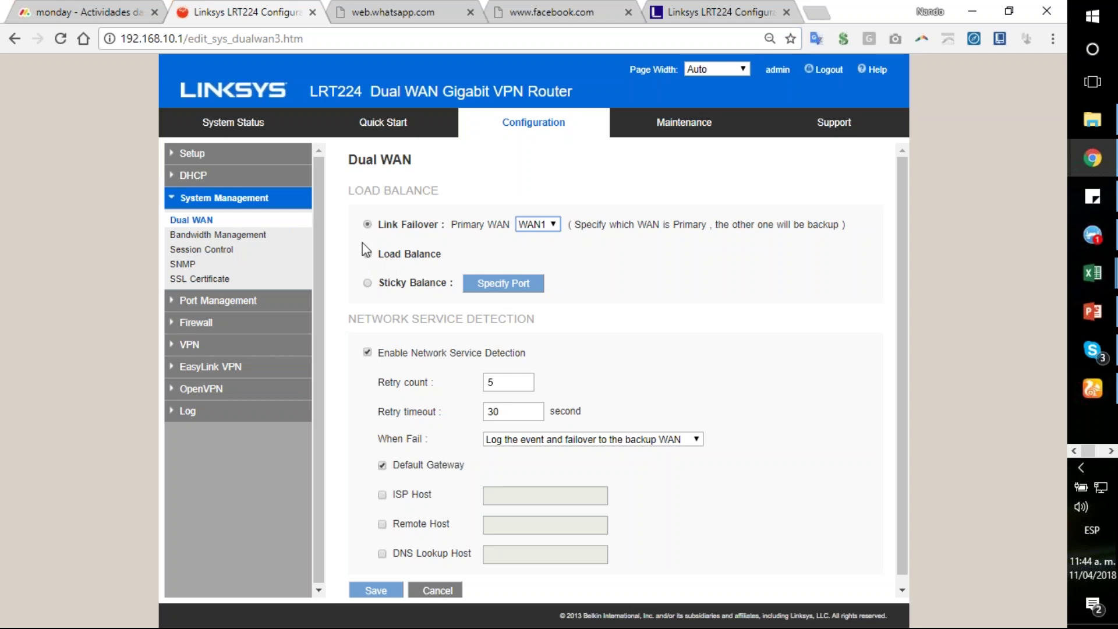
left_click(368, 254)
left_click(368, 225)
Step: Scroll to network service detection and tick ISP Host, Remote Host and DNS Lookup Host
scroll(626, 274, "down", 1)
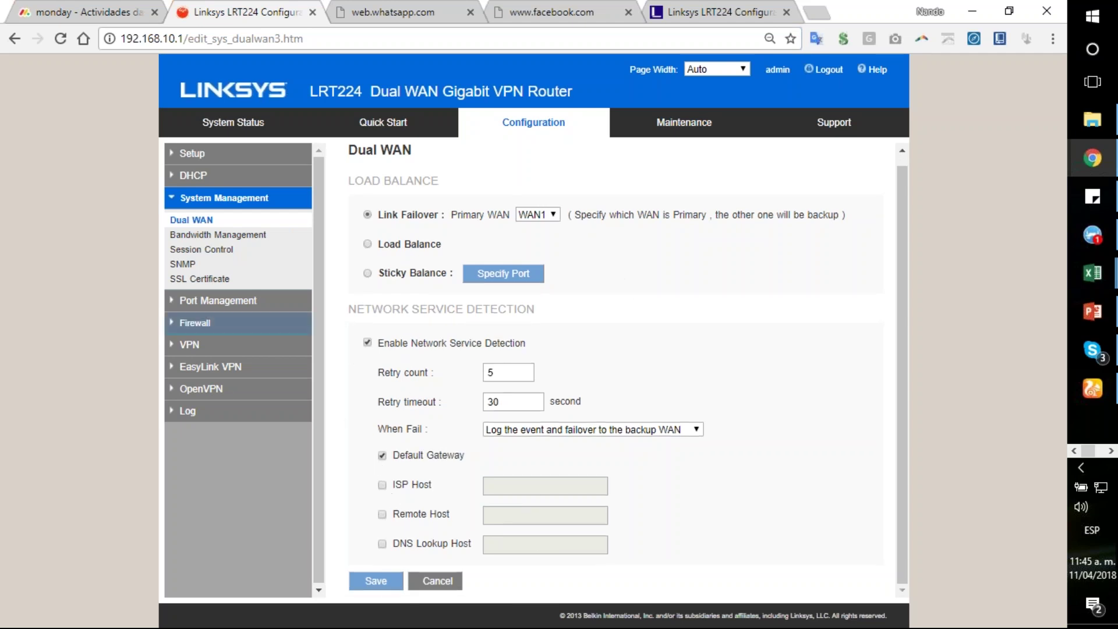
left_click_drag(350, 309, 540, 311)
left_click(568, 319)
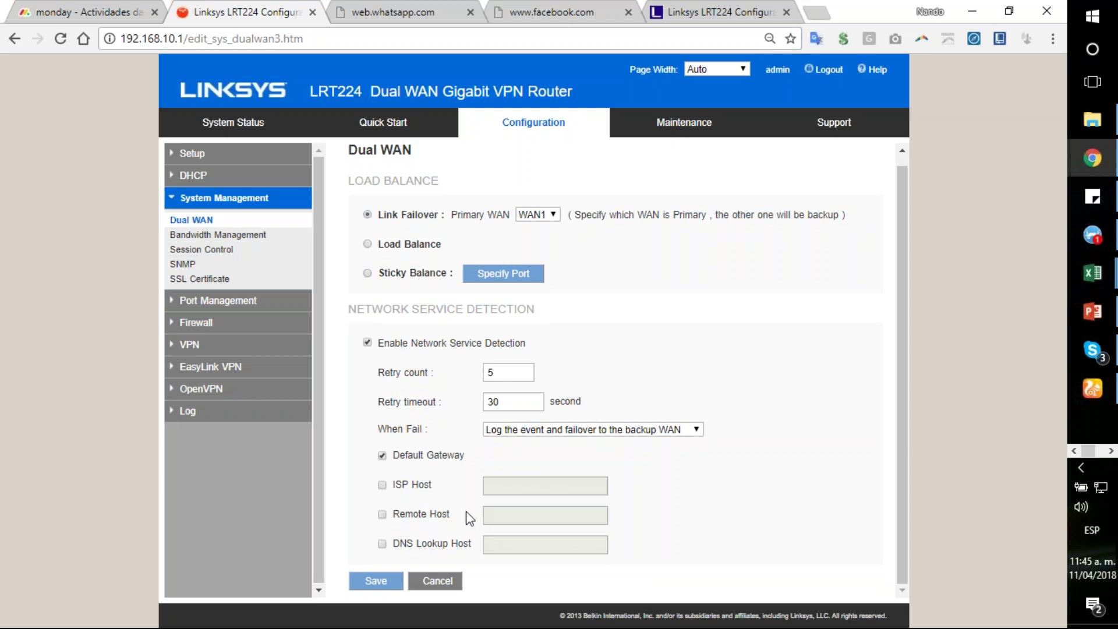
left_click(382, 485)
left_click(382, 515)
left_click(383, 544)
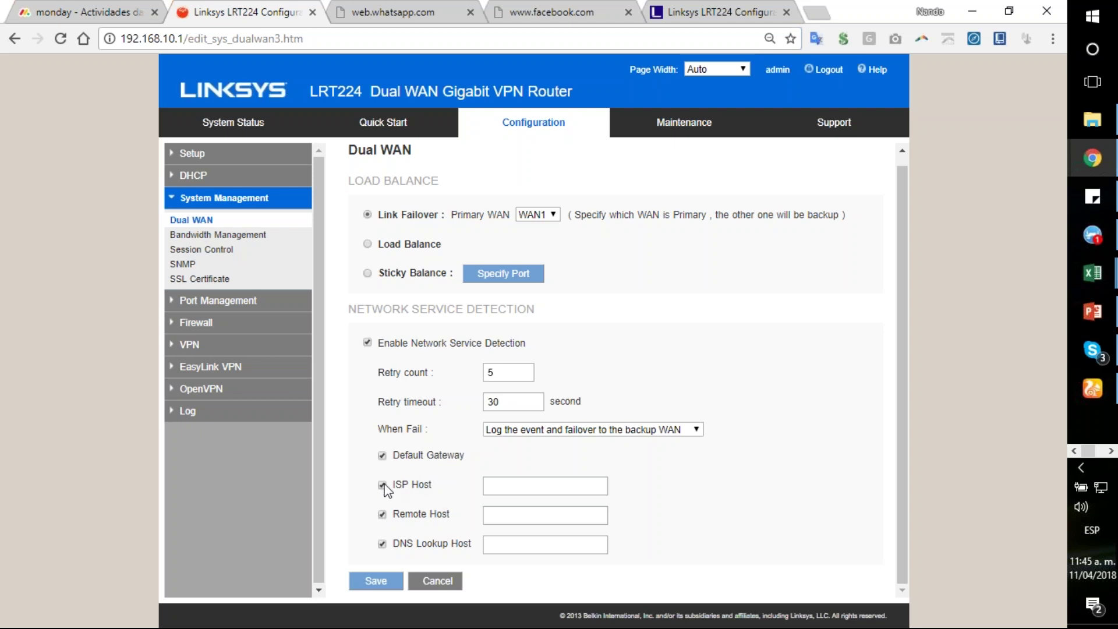
Step: Untick ISP Host, Remote Host, DNS Lookup Host and Default Gateway detection
left_click(382, 486)
left_click(382, 515)
left_click(383, 545)
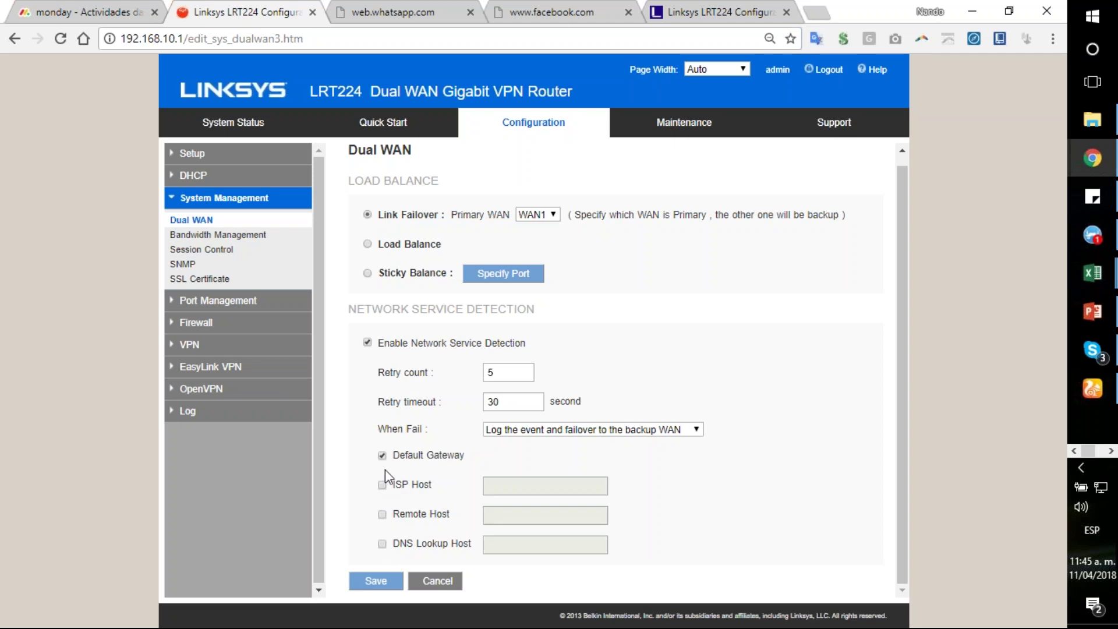
left_click(382, 456)
left_click(383, 485)
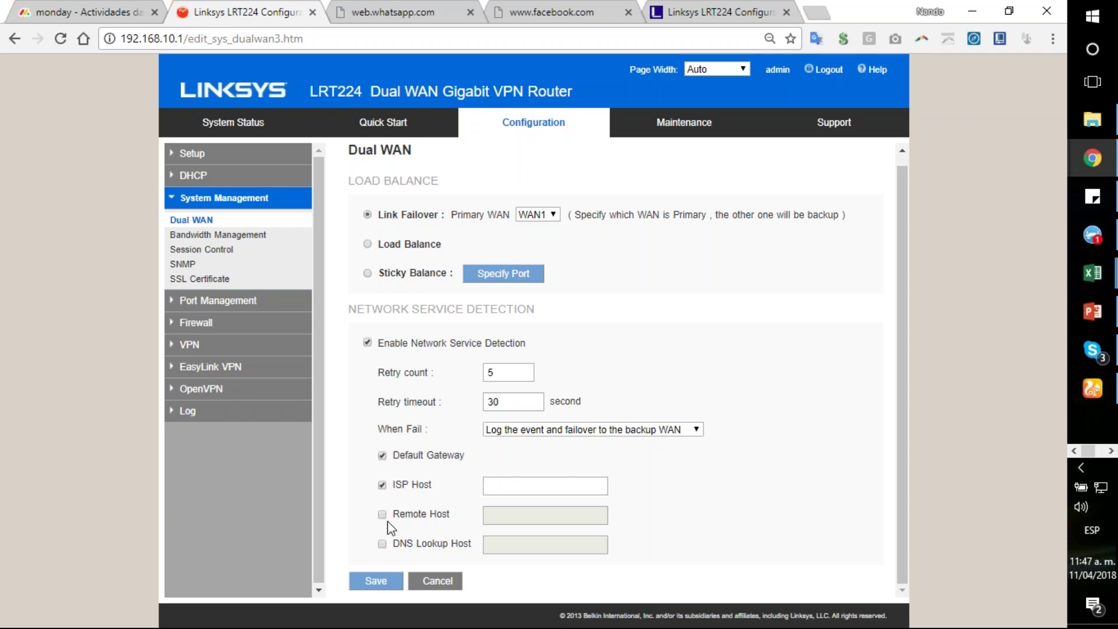
left_click(382, 514)
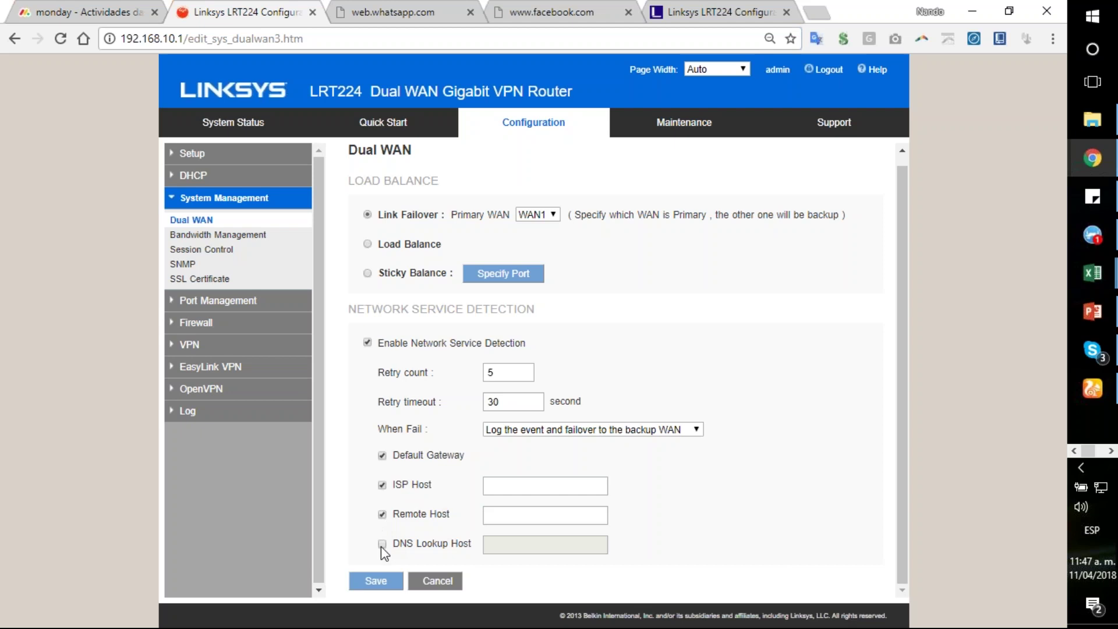
left_click(382, 545)
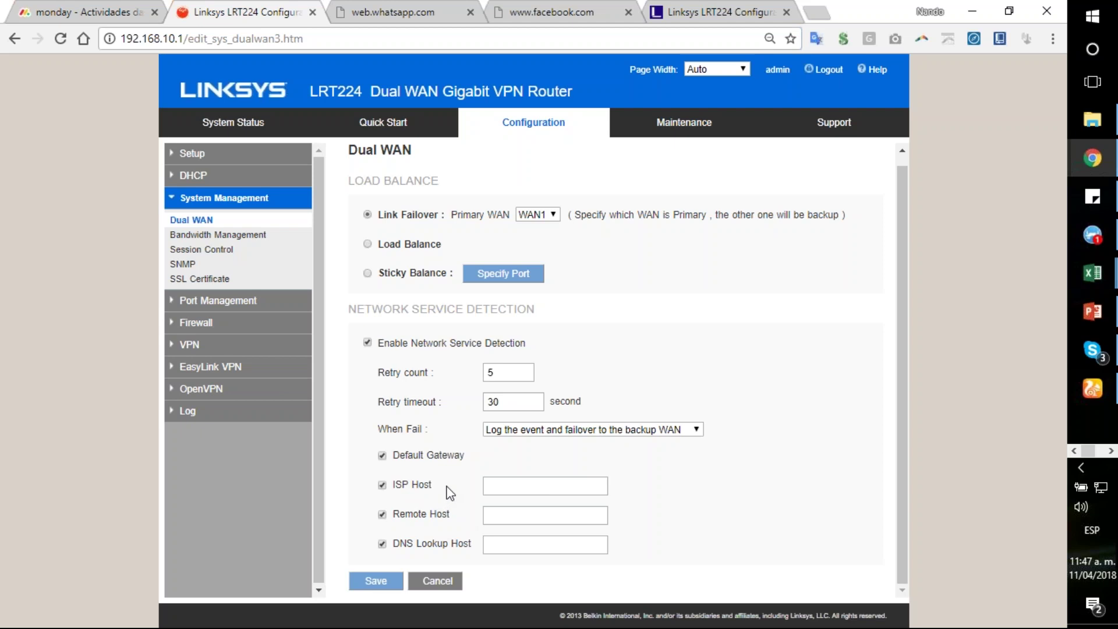
left_click(498, 517)
type("8.8.8.8")
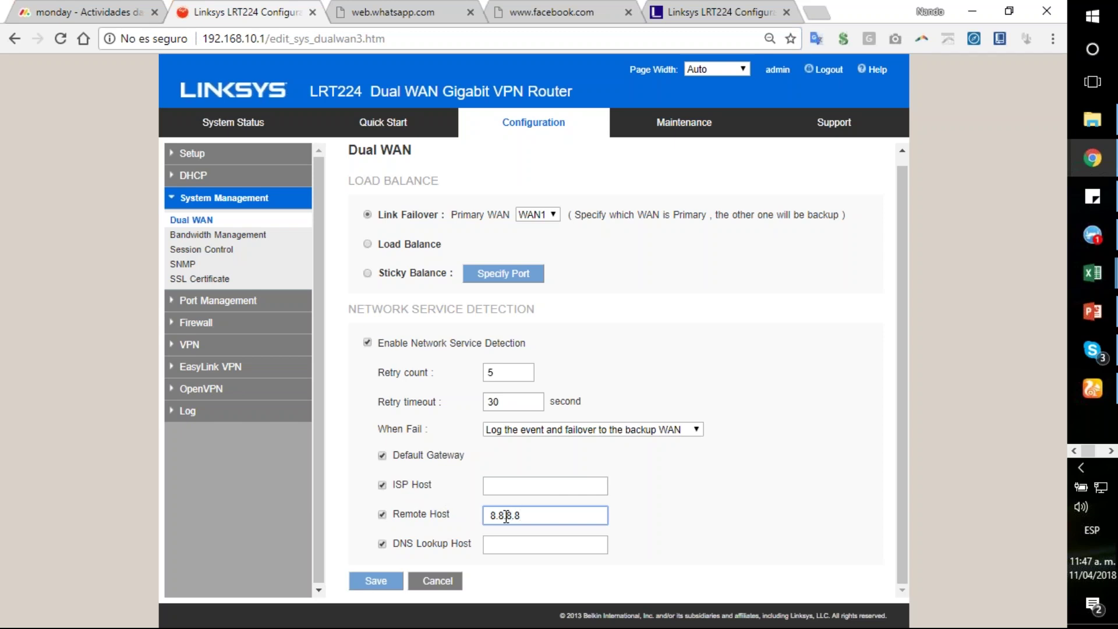
left_click(520, 544)
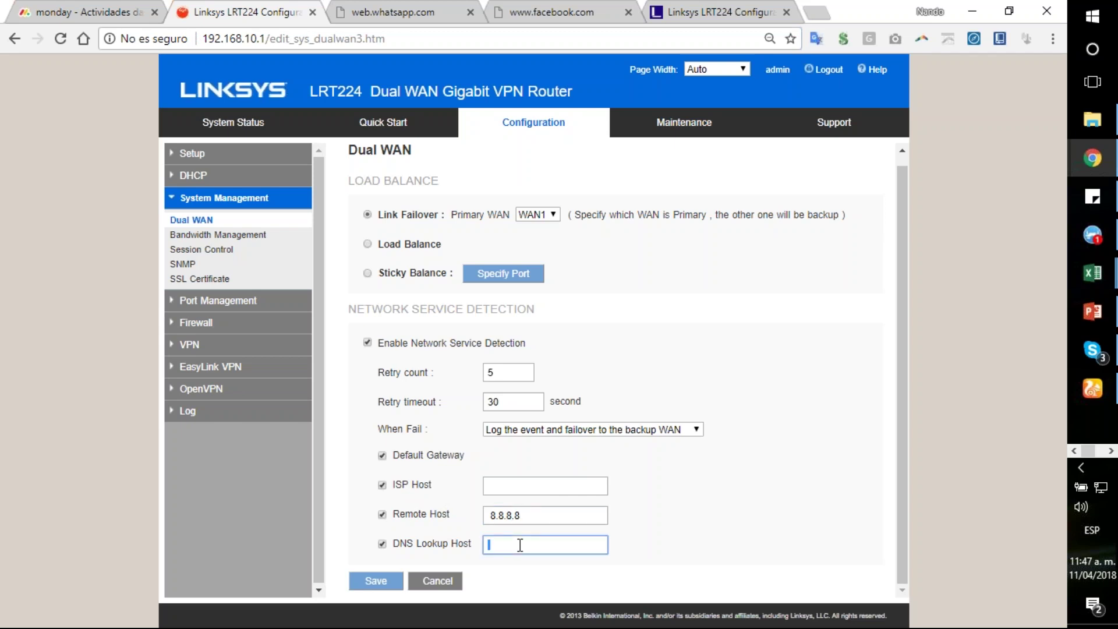
type("www.linksys.com")
Step: Untick Default Gateway detection and toggle ISP Host detection off and back on
left_click(513, 488)
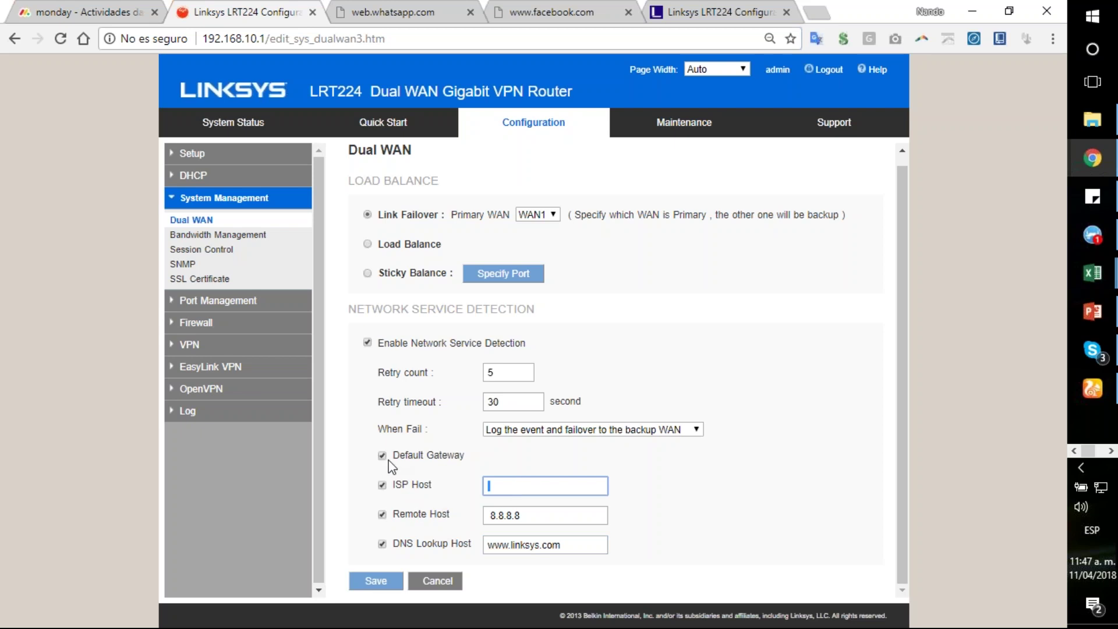
left_click(383, 455)
left_click(383, 485)
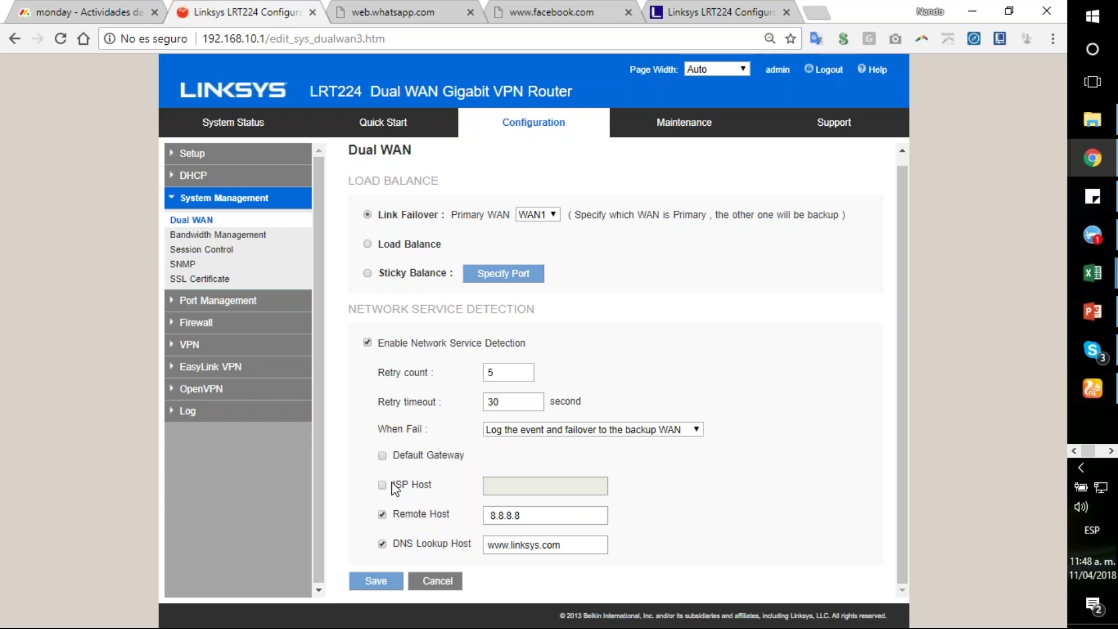
left_click(383, 486)
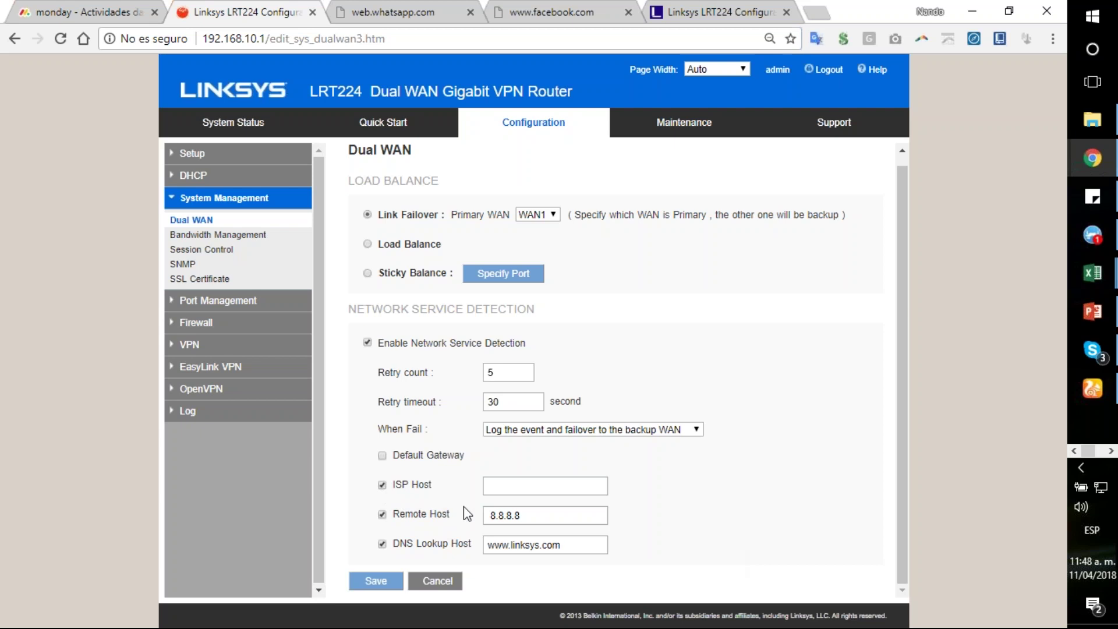
left_click(504, 488)
left_click(382, 485)
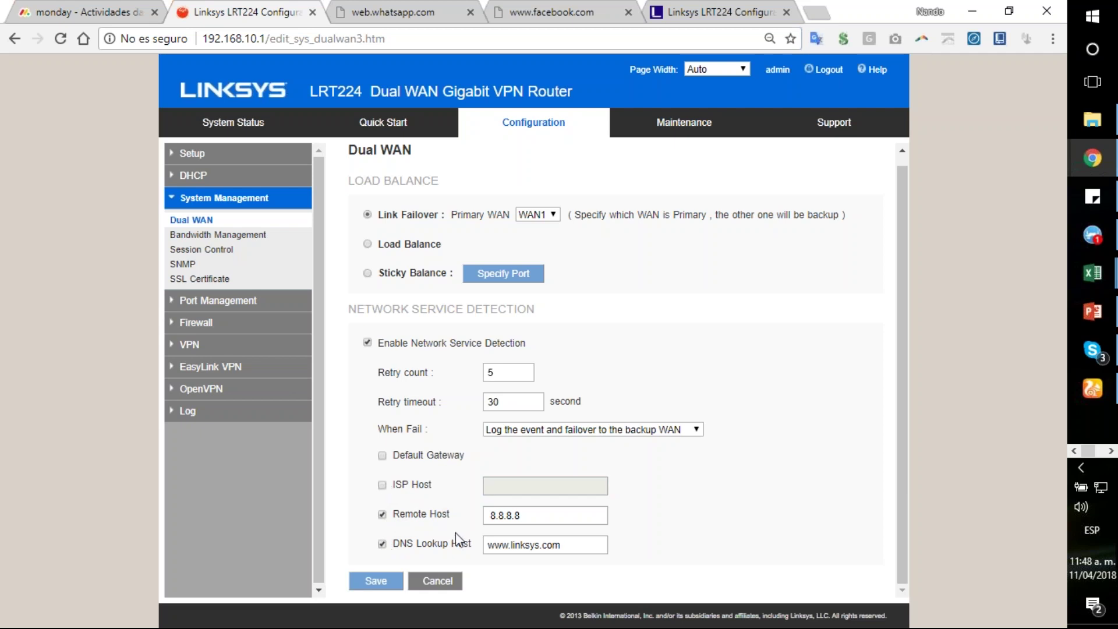
double_click(539, 518)
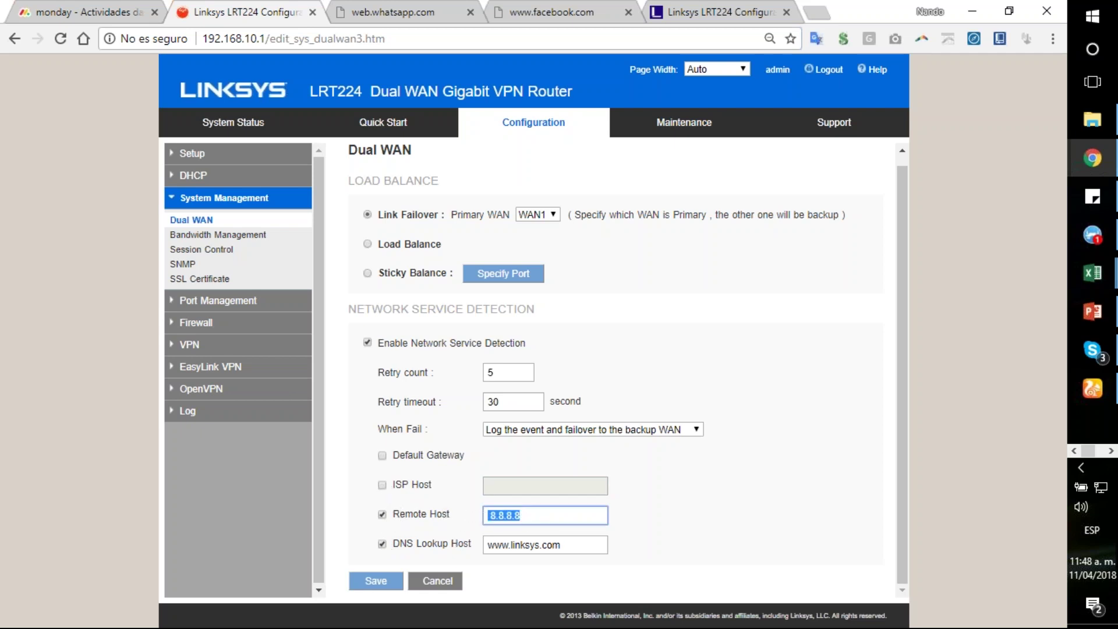
left_click(526, 516)
triple_click(510, 547)
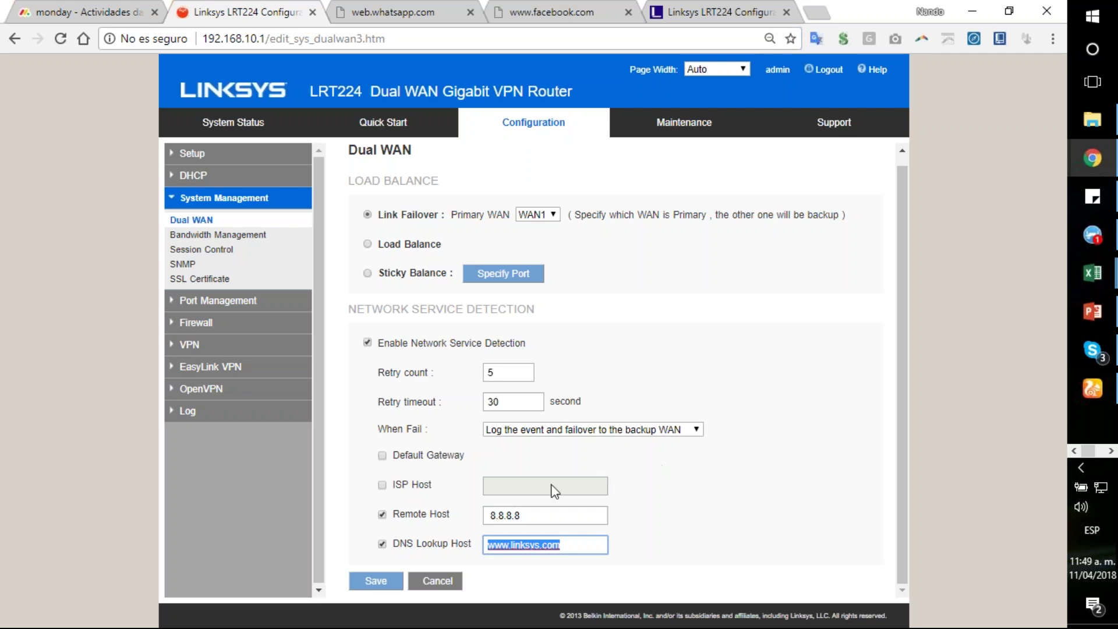
Step: Change the dual WAN mode from Link Failover to Load Balance
scroll(669, 373, "up", 1)
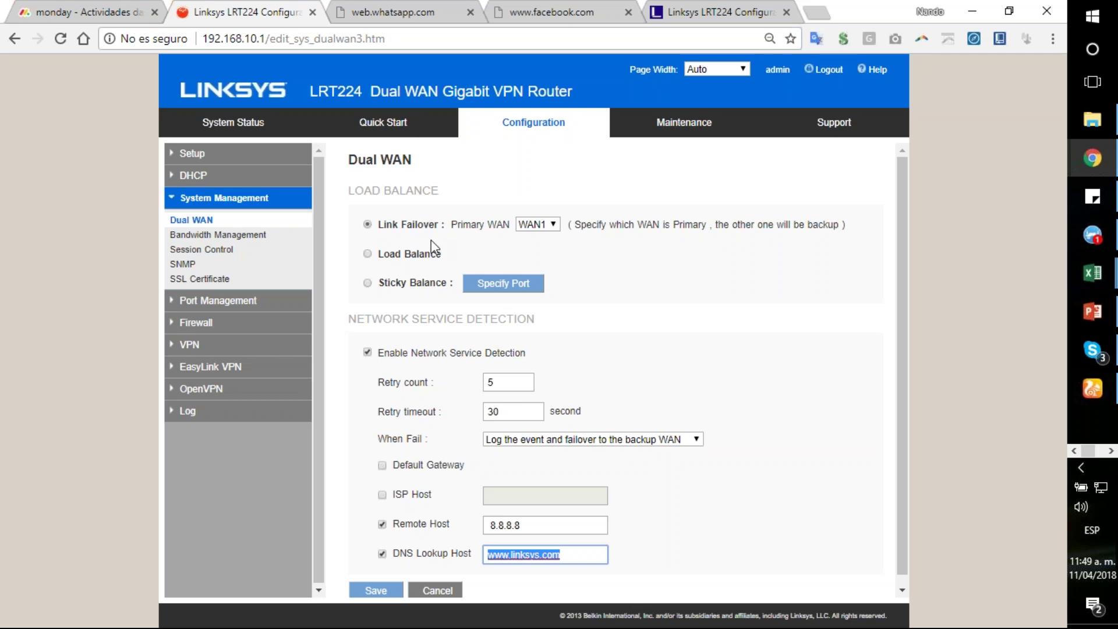
scroll(635, 243, "down", 1)
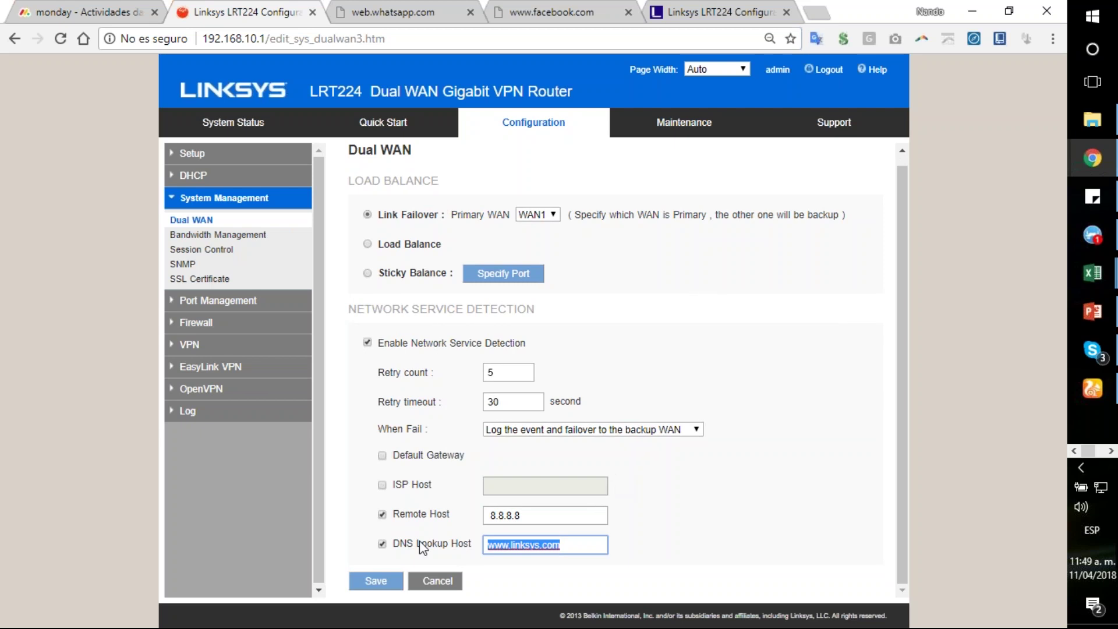
left_click(368, 244)
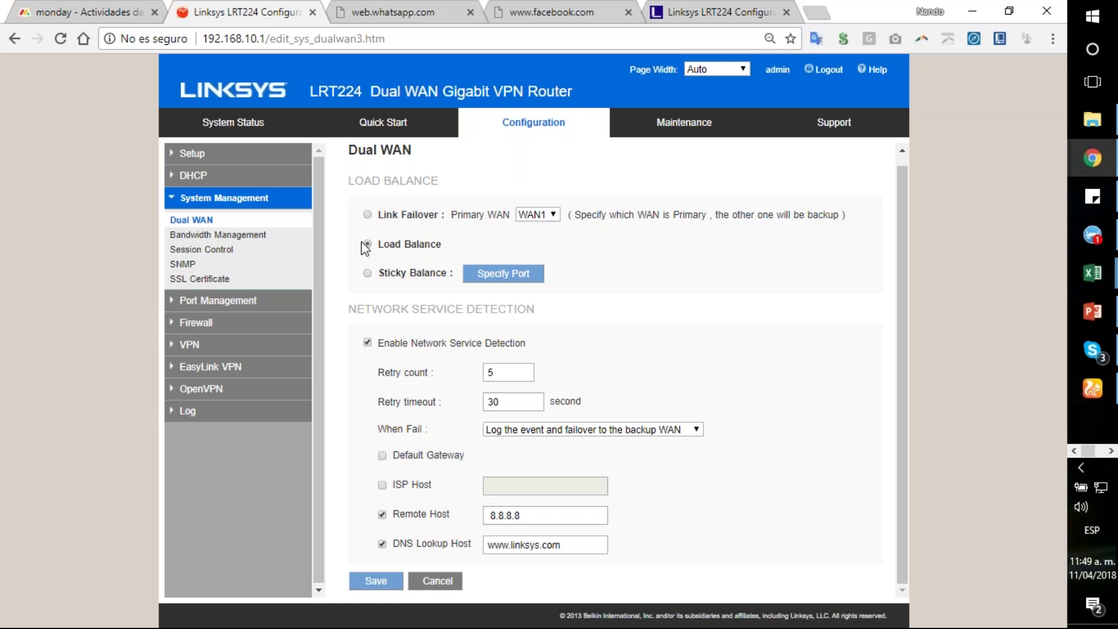
Step: Save Load Balance mode and review the per-WAN detection columns and Protocol Binding section
left_click(376, 581)
scroll(396, 231, "down", 3)
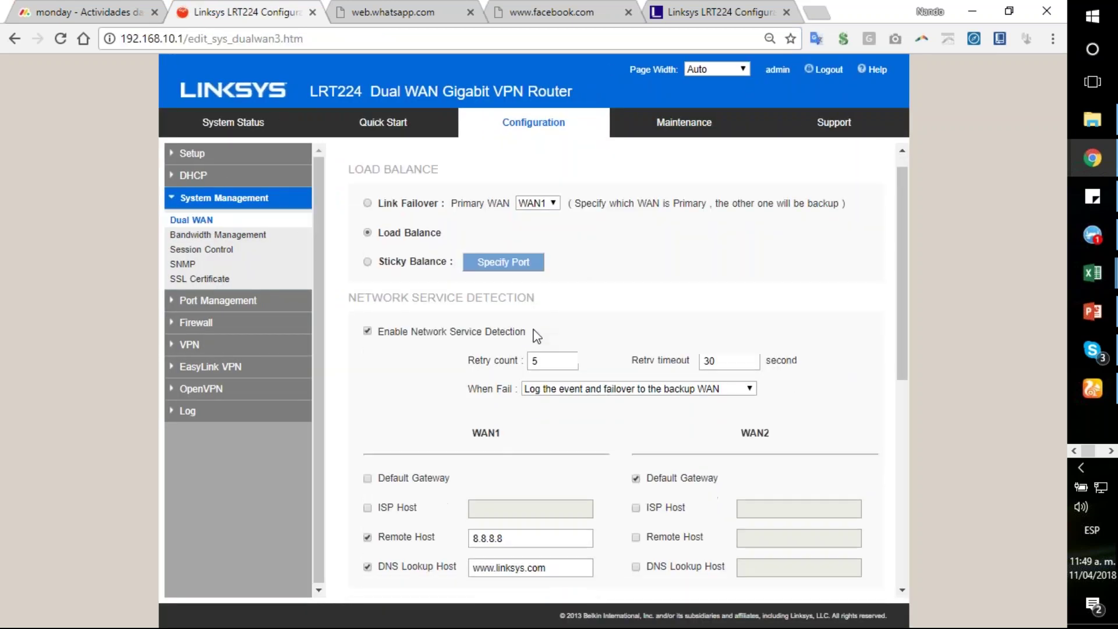
scroll(395, 231, "up", 3)
scroll(600, 323, "down", 3)
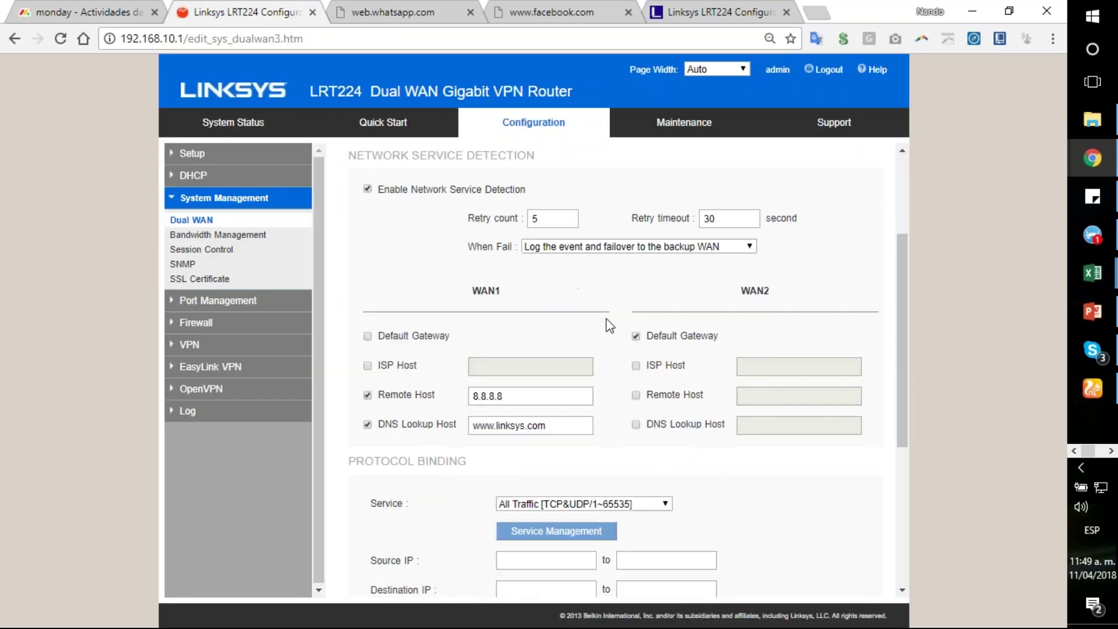
scroll(499, 316, "up", 3)
scroll(645, 321, "down", 3)
scroll(693, 387, "down", 2)
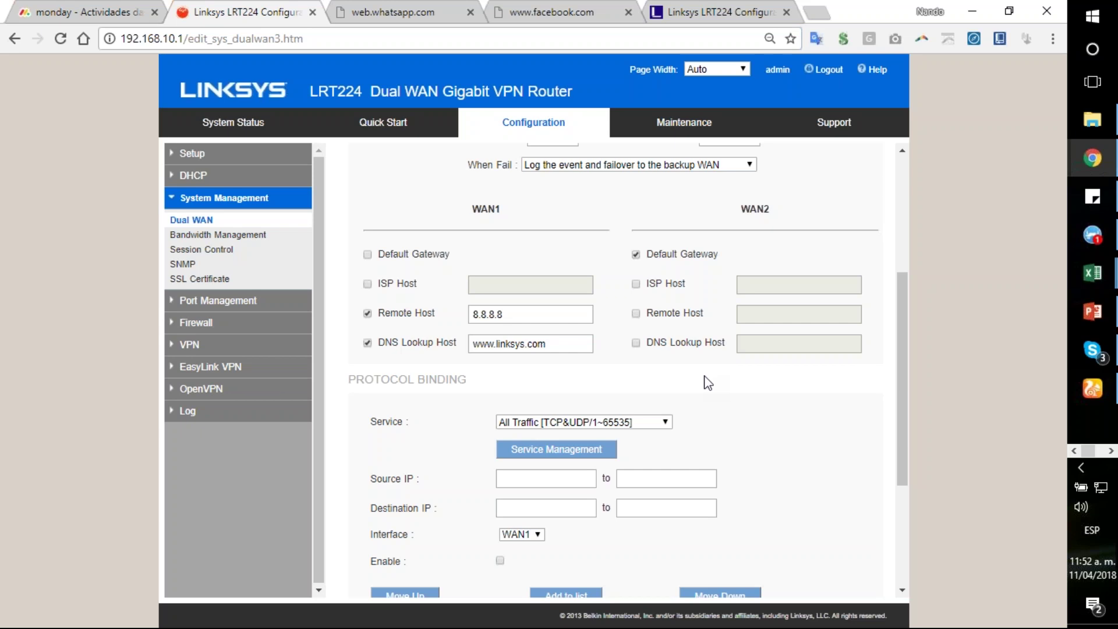
Step: Keep All Traffic as the service for the new protocol binding
scroll(708, 383, "up", 4)
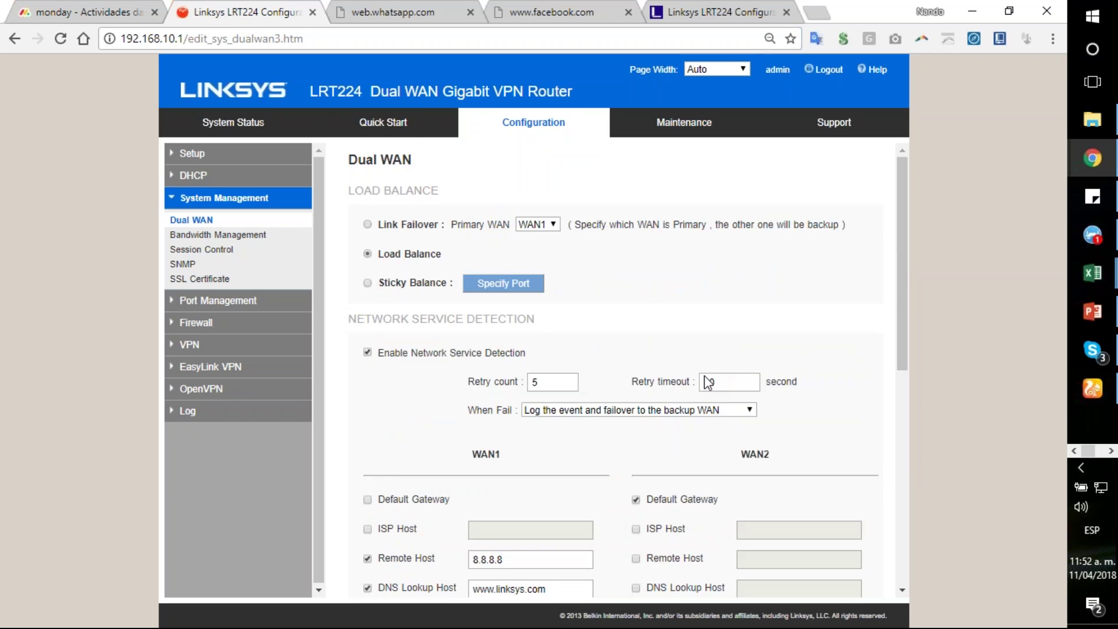
scroll(708, 383, "down", 5)
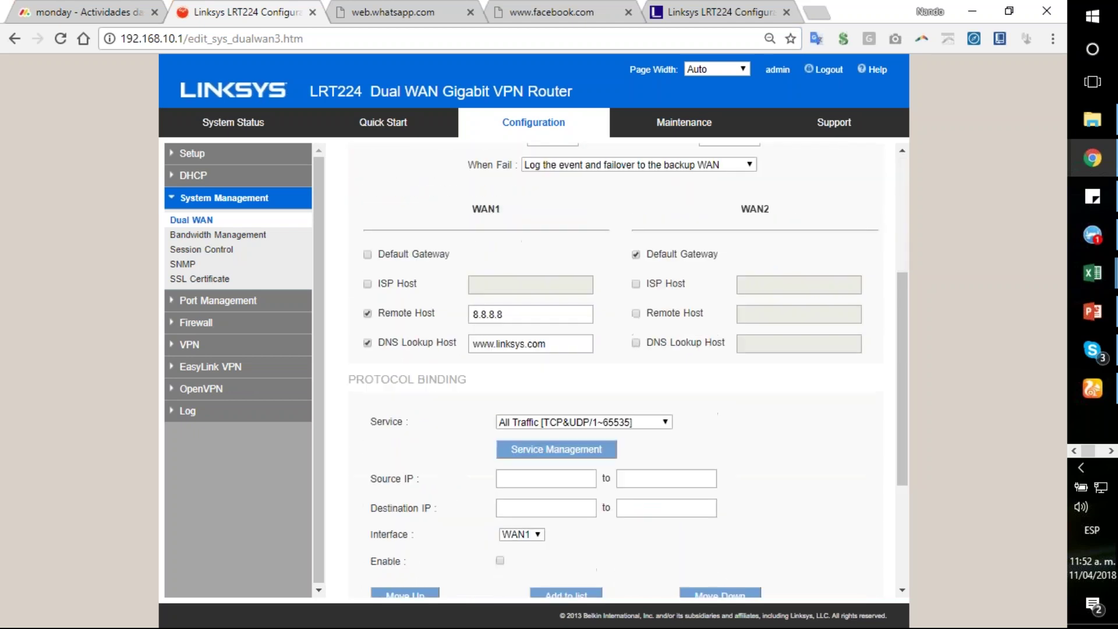
scroll(708, 384, "down", 2)
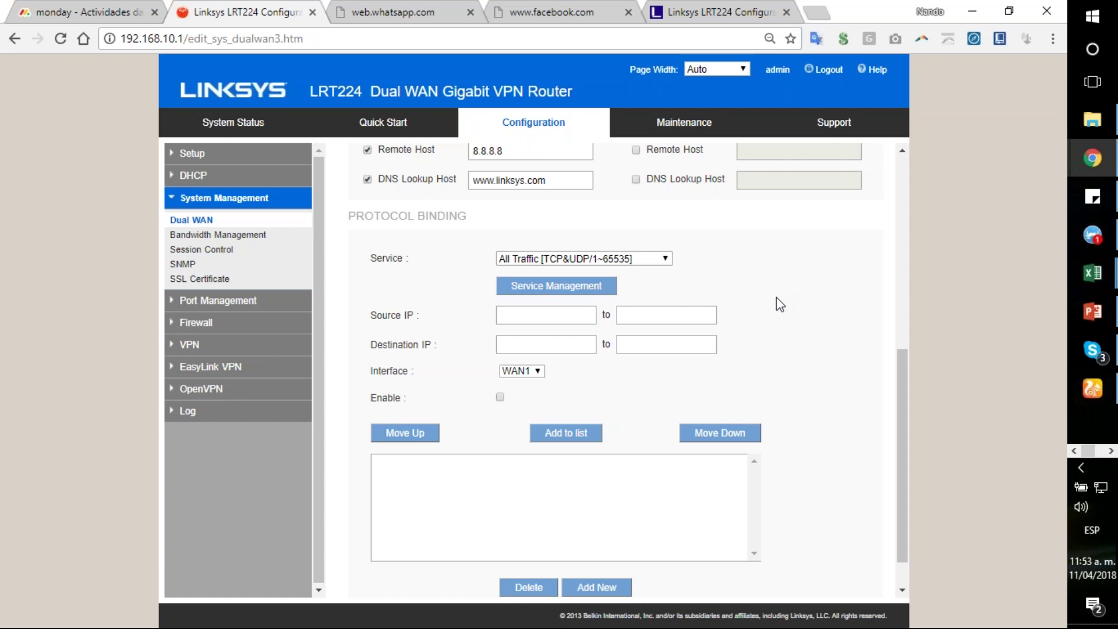
scroll(786, 300, "down", 1)
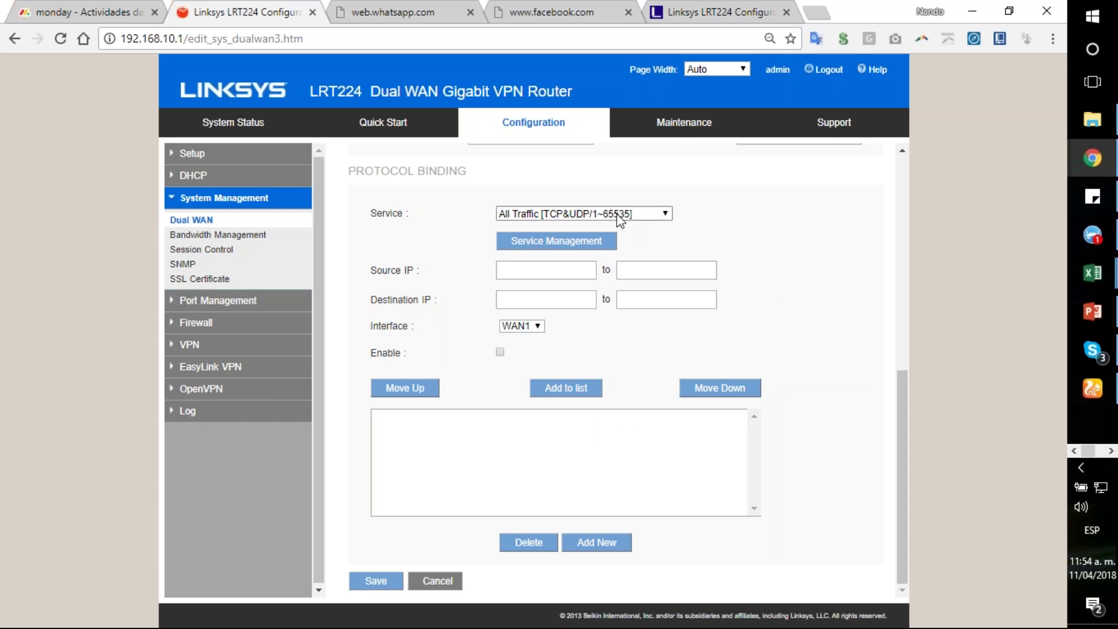
left_click(647, 218)
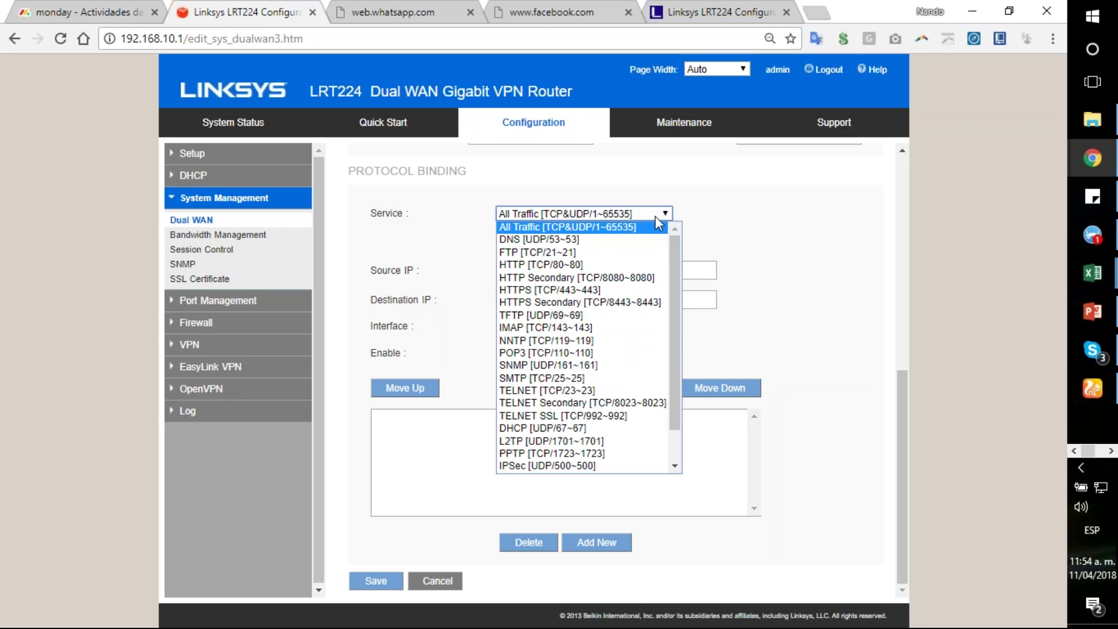
left_click(371, 212)
double_click(372, 212)
left_click(629, 216)
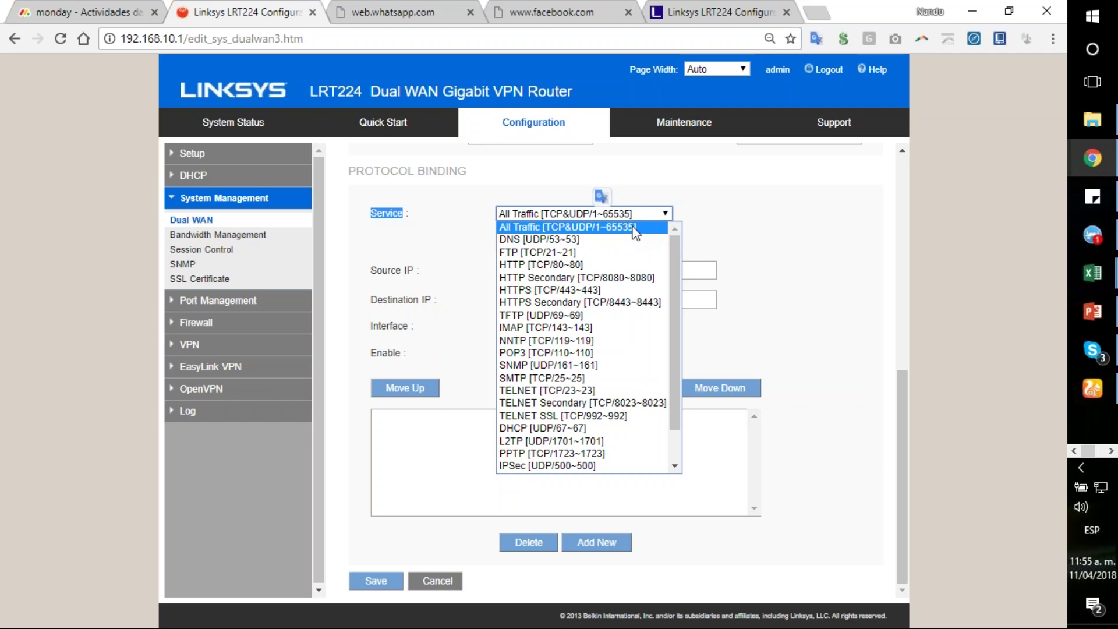
left_click(635, 232)
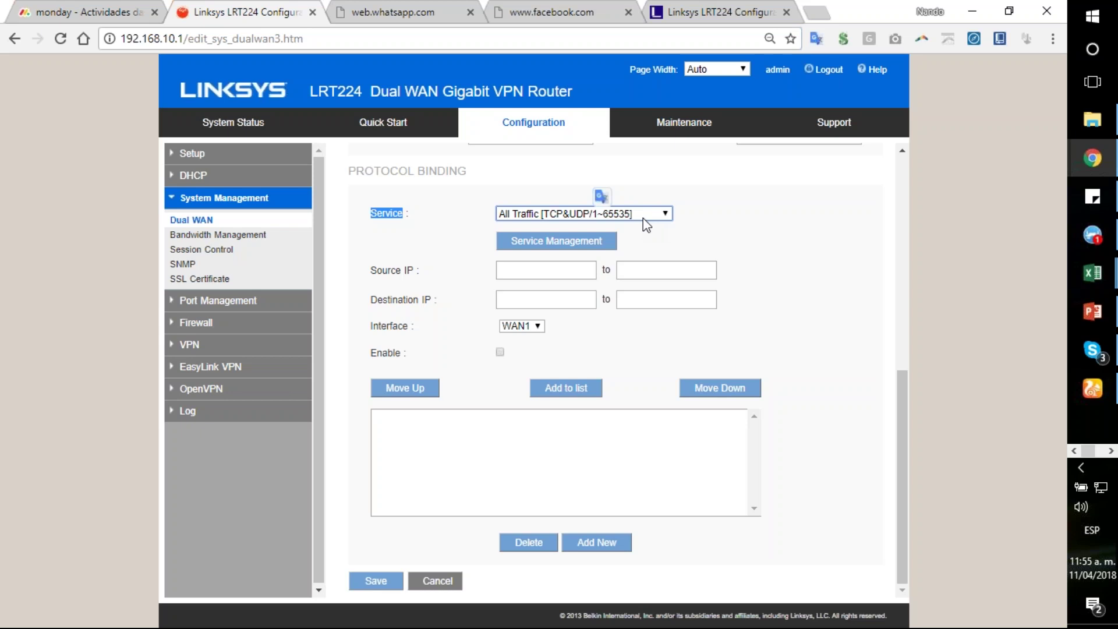
left_click(607, 216)
left_click(512, 225)
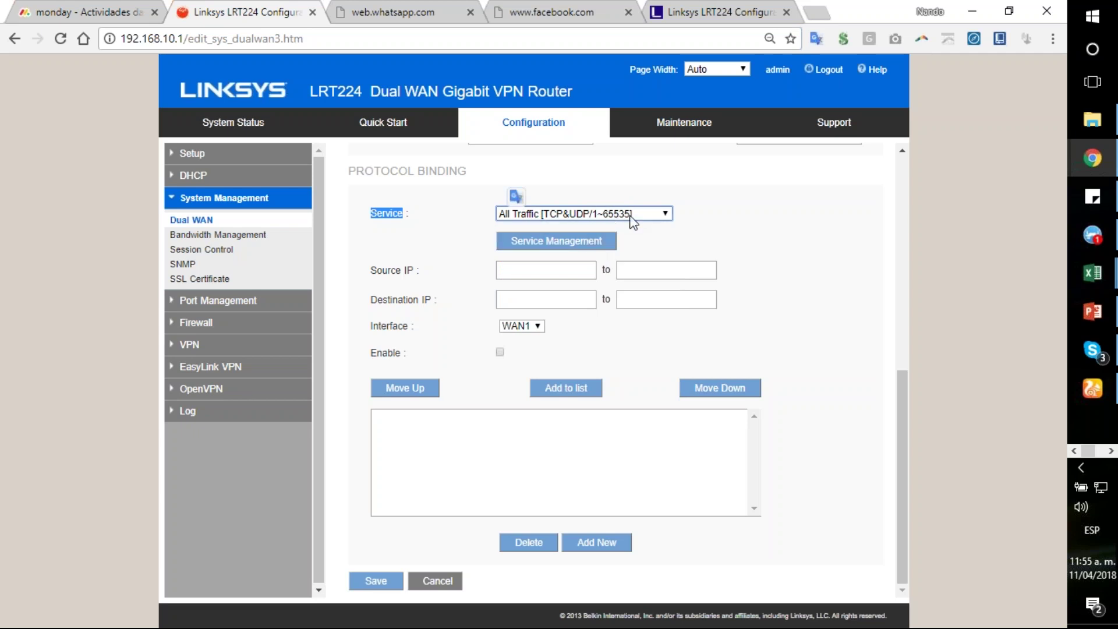
Step: Enter the source IP range 192.168.10.100 to 192.168.10.149
left_click(554, 273)
type("192.168")
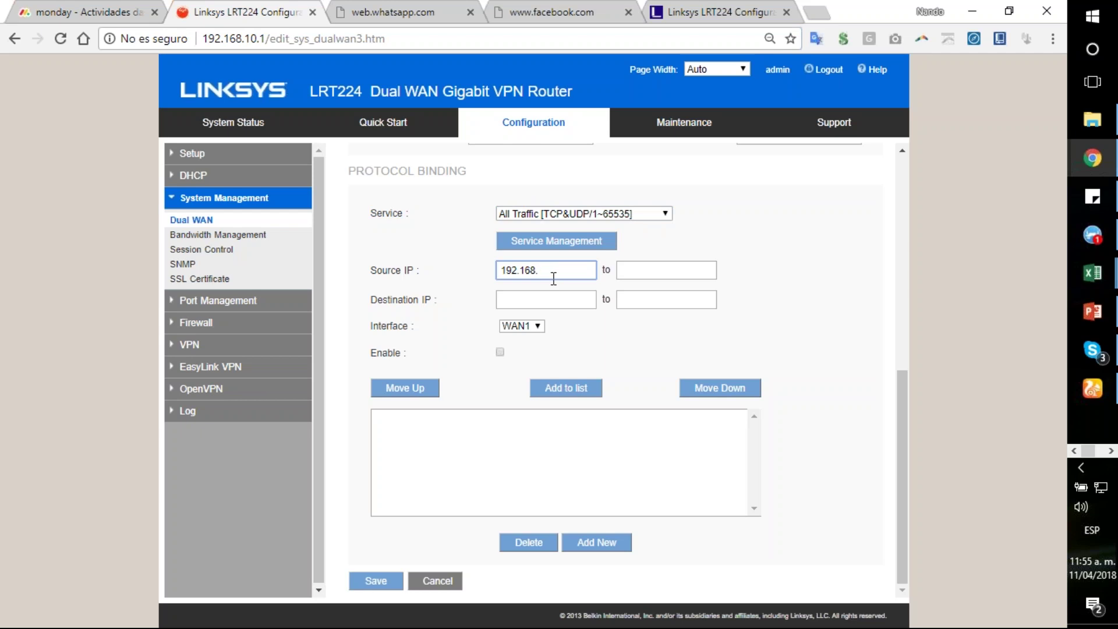
type(".10.100")
double_click(550, 271)
key("ctrl+c")
left_click(646, 268)
key("ctrl+v")
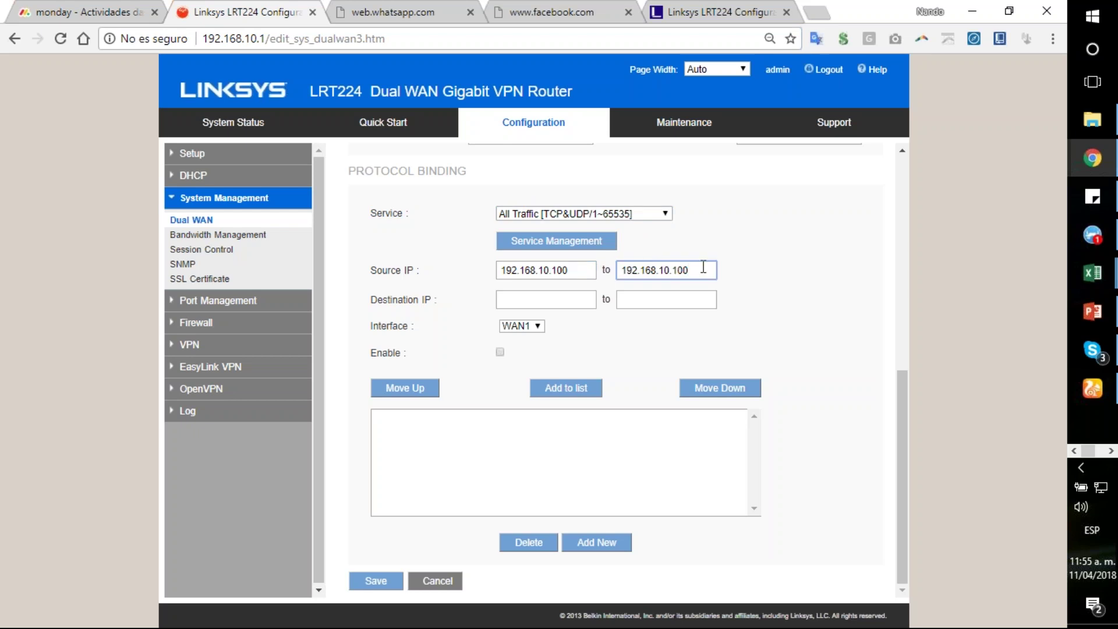
key("BackSpace")
key("BackSpace")
key("BackSpace")
type("149")
left_click_drag(370, 270, 432, 279)
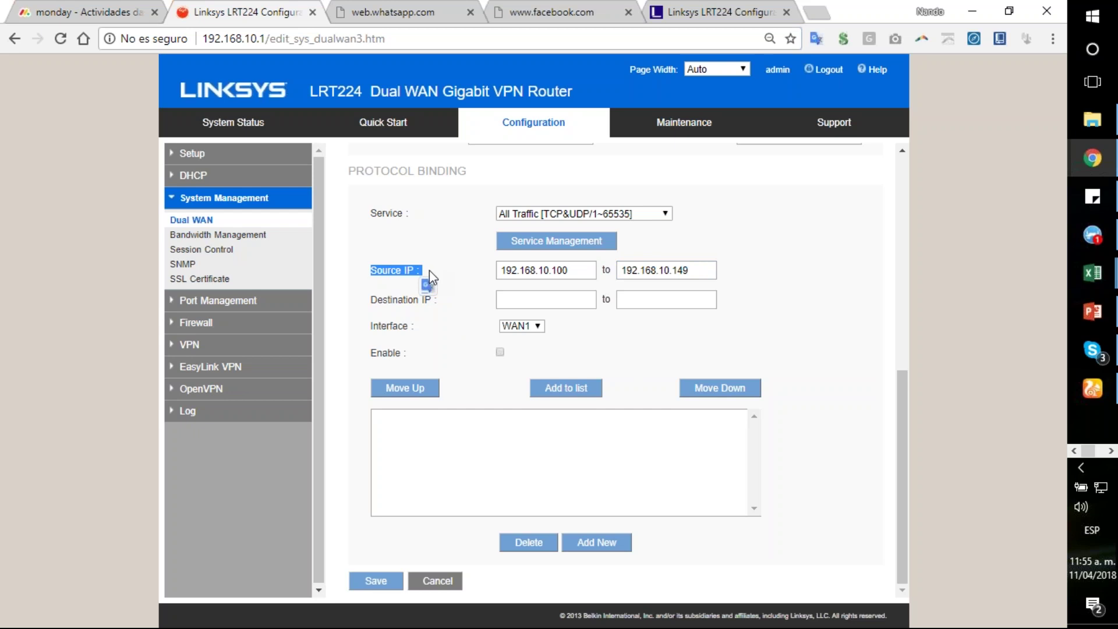
left_click(369, 273)
left_click_drag(370, 272, 401, 272)
double_click(519, 266)
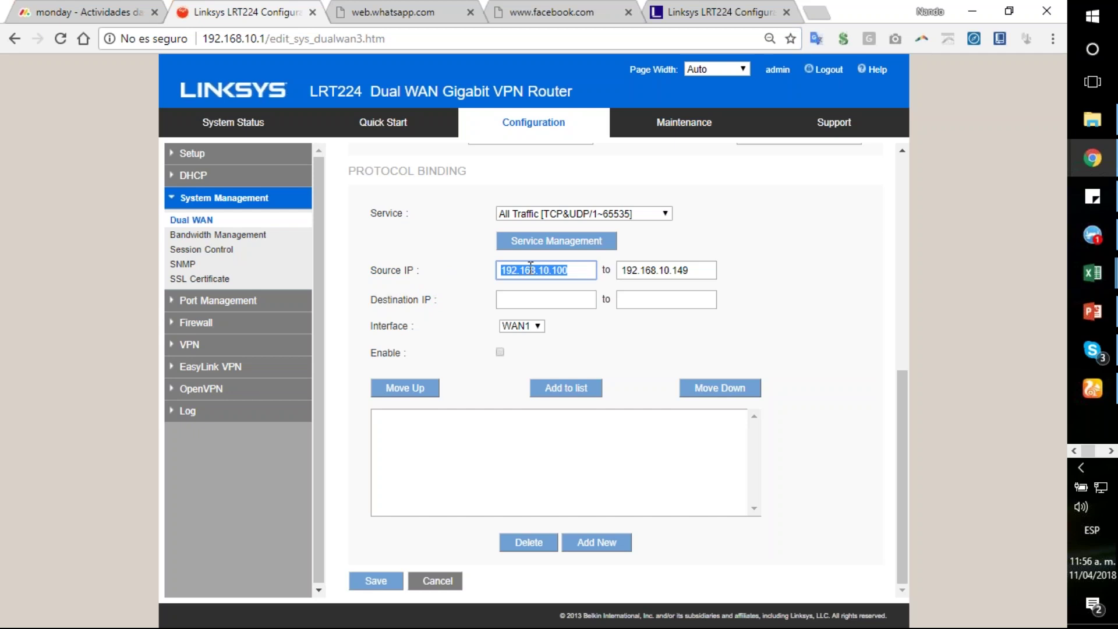
double_click(647, 267)
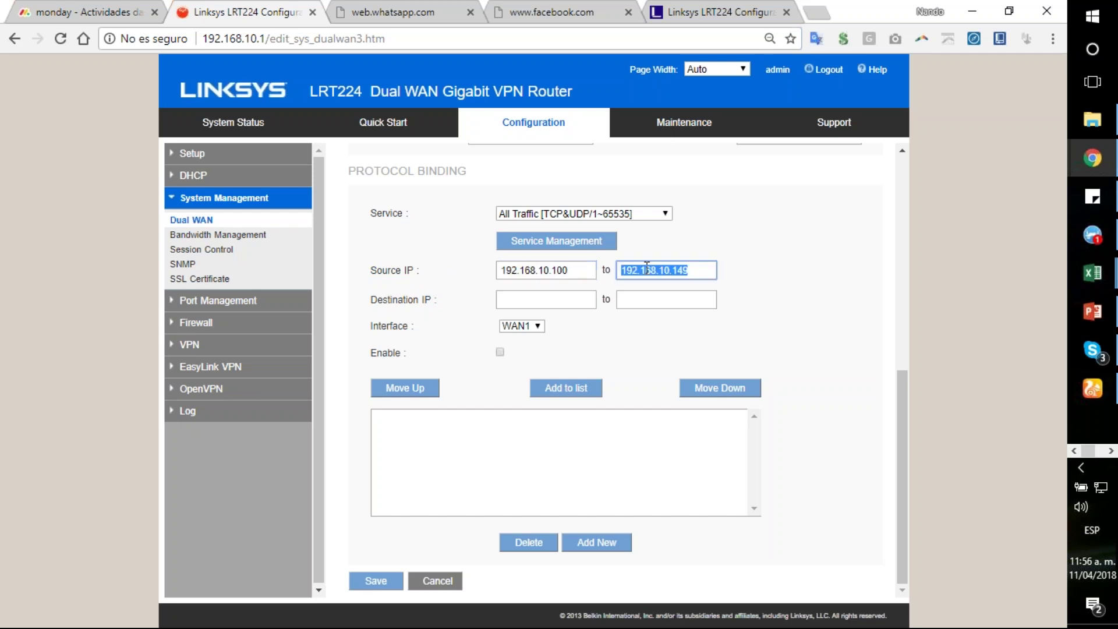
Step: Enter the destination IP range 0.0.0.0 to 0.0.0.0
left_click(563, 302)
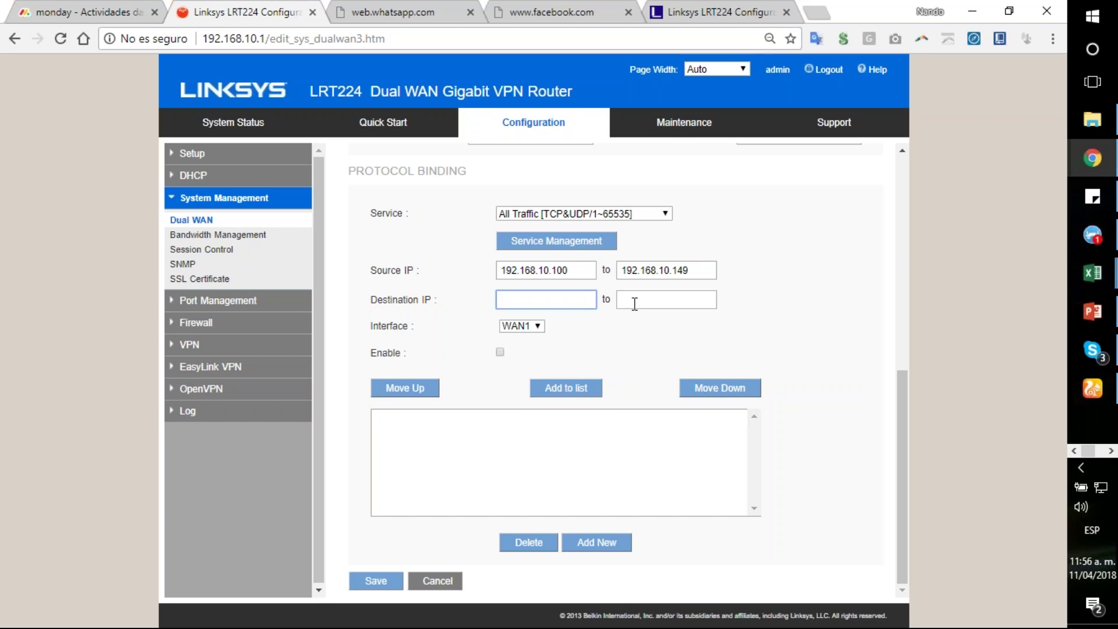
type("0.0.0.0")
left_click(630, 300)
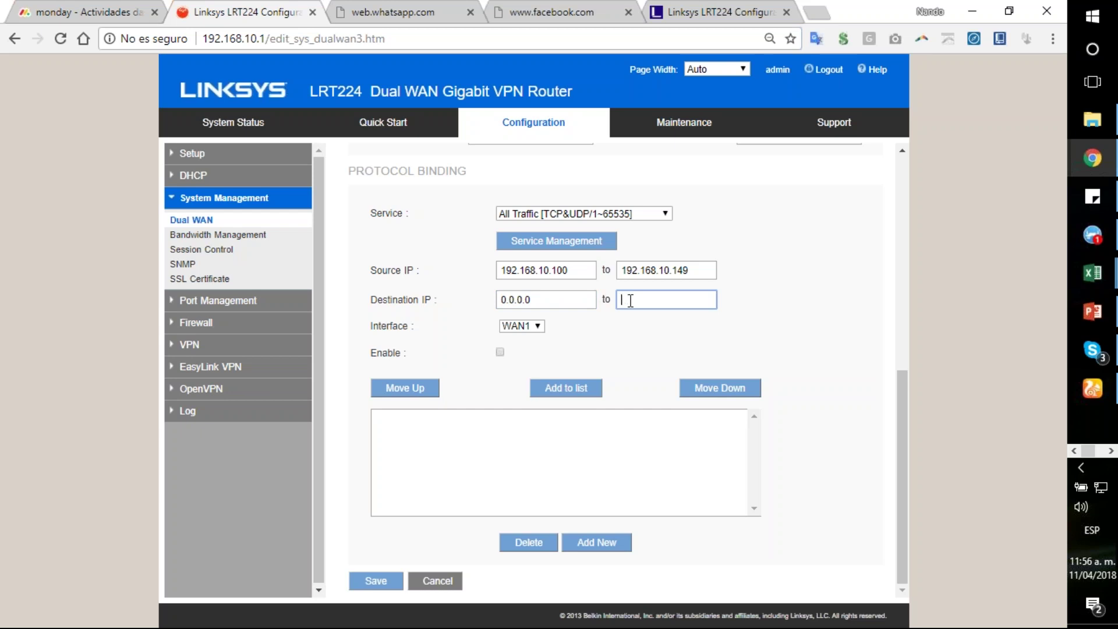
type("0.0.0.0")
double_click(548, 270)
left_click_drag(373, 300, 455, 301)
double_click(529, 301)
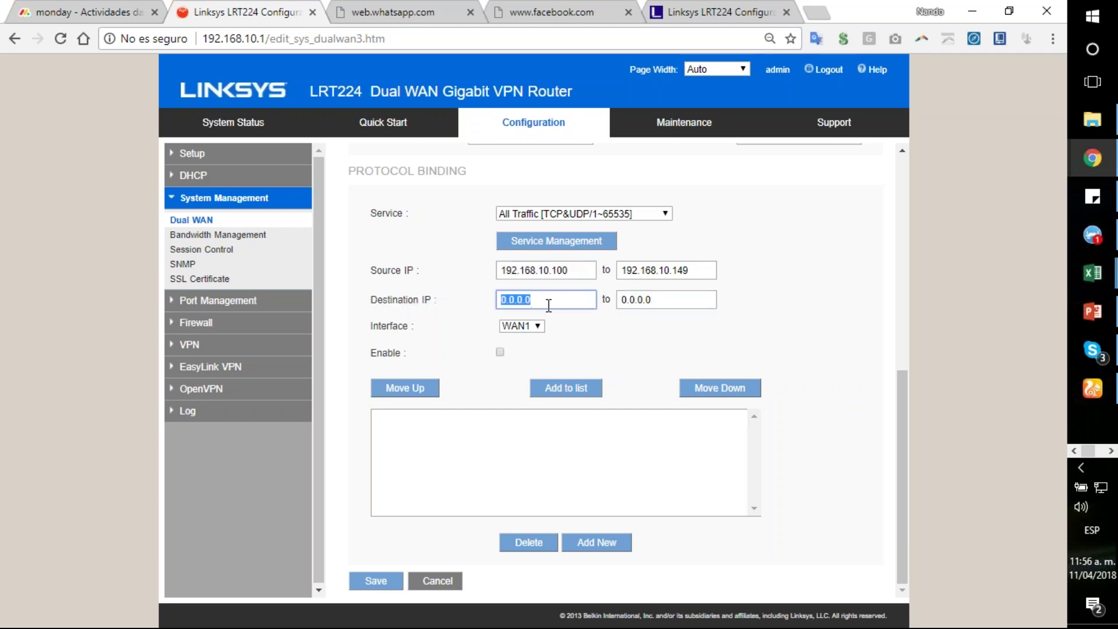
double_click(639, 302)
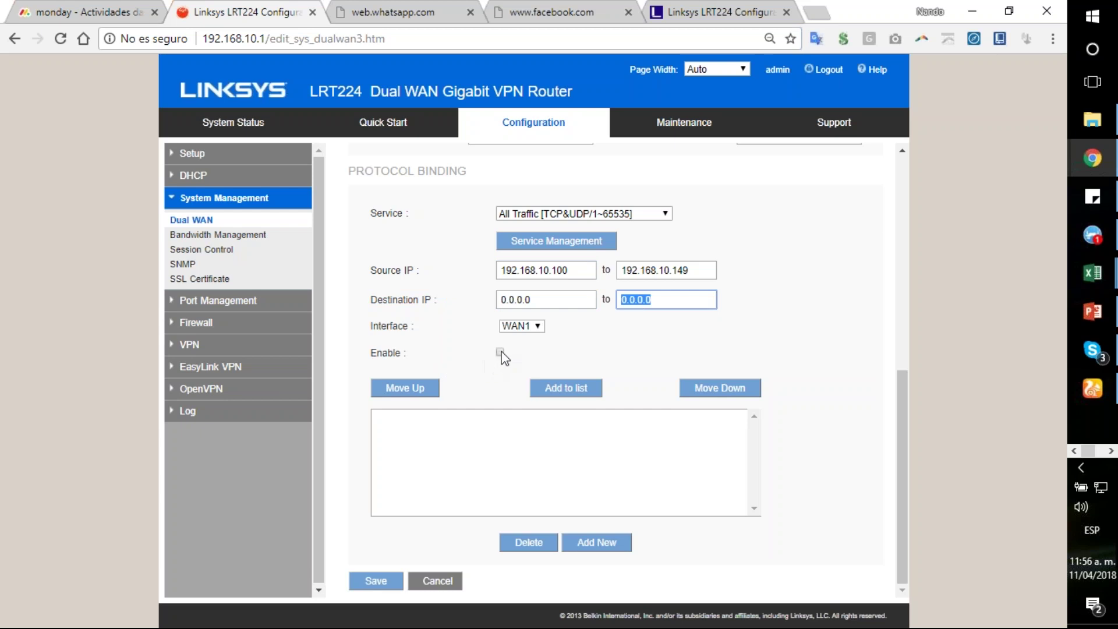
Step: Keep WAN1 as the interface, enable the binding, and add it to the list
left_click(536, 327)
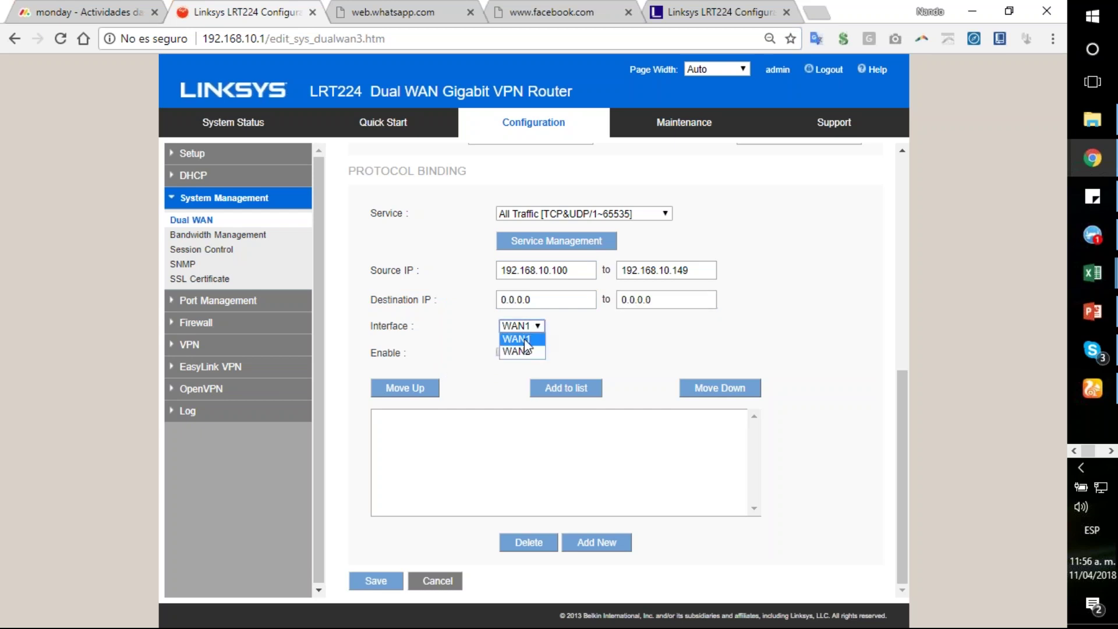
left_click(516, 339)
left_click(500, 353)
left_click(568, 390)
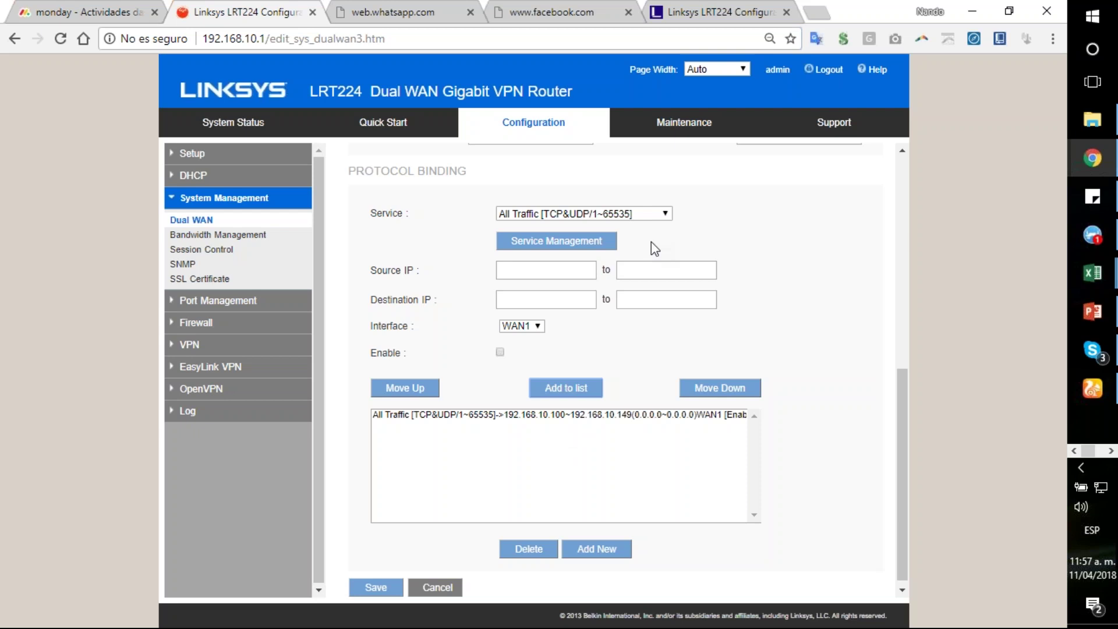
Step: Choose HTTPS [TCP/443~443] as the next binding's service and place the cursor in Source IP
left_click(635, 213)
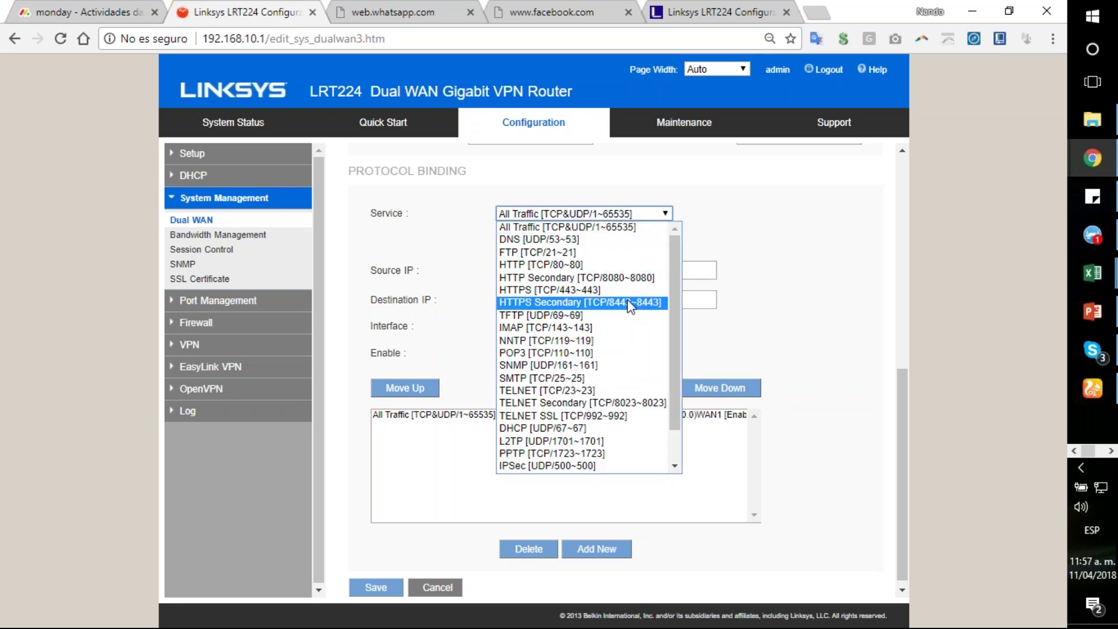
scroll(603, 396, "down", 1)
scroll(602, 396, "down", 1)
scroll(603, 396, "up", 1)
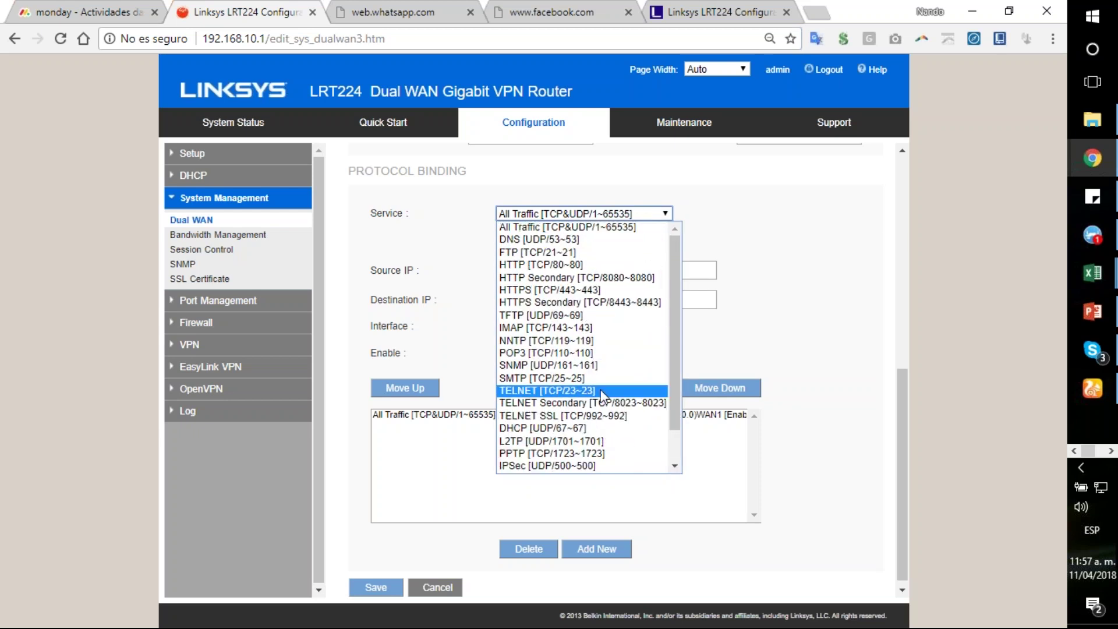
left_click(581, 289)
left_click(568, 270)
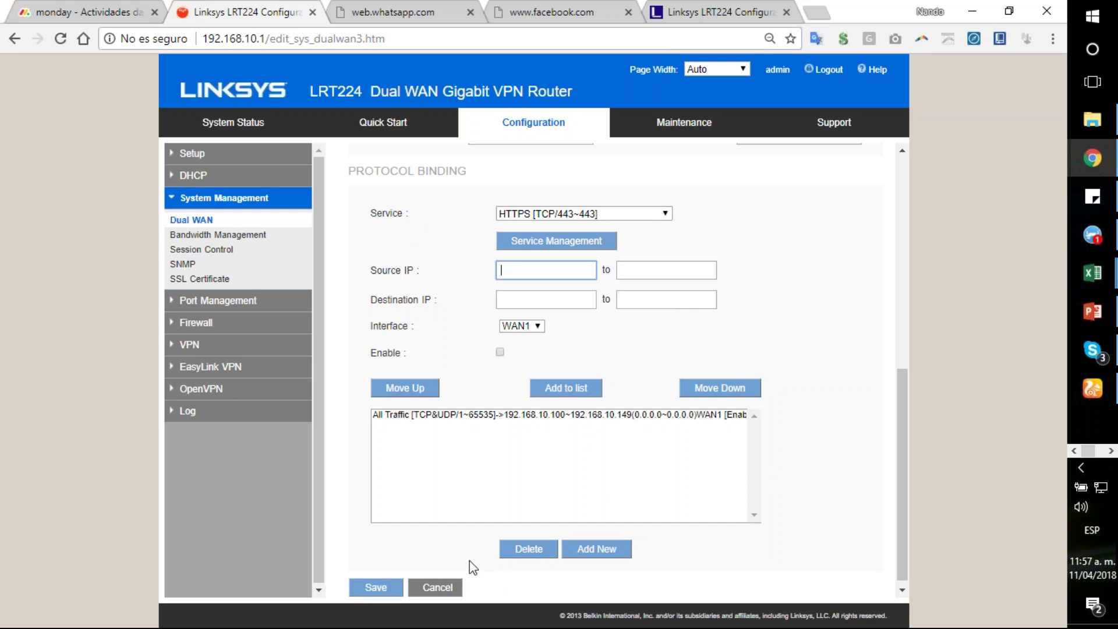
scroll(487, 554, "up", 2)
scroll(608, 580, "down", 2)
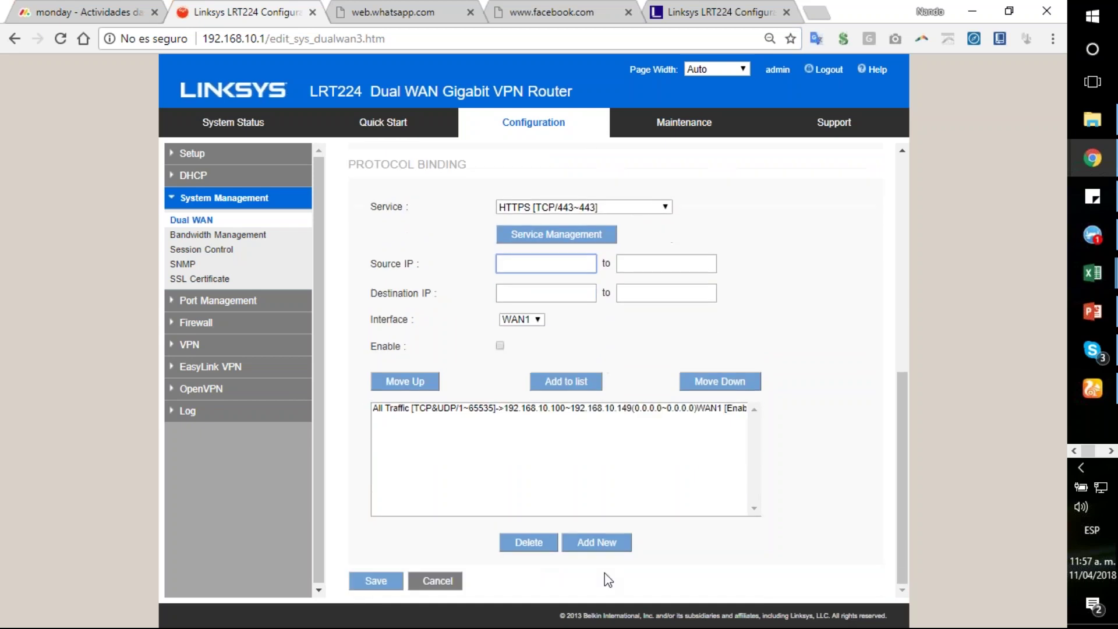
Step: Cancel the unsaved HTTPS binding and review the Dual WAN page
left_click(447, 581)
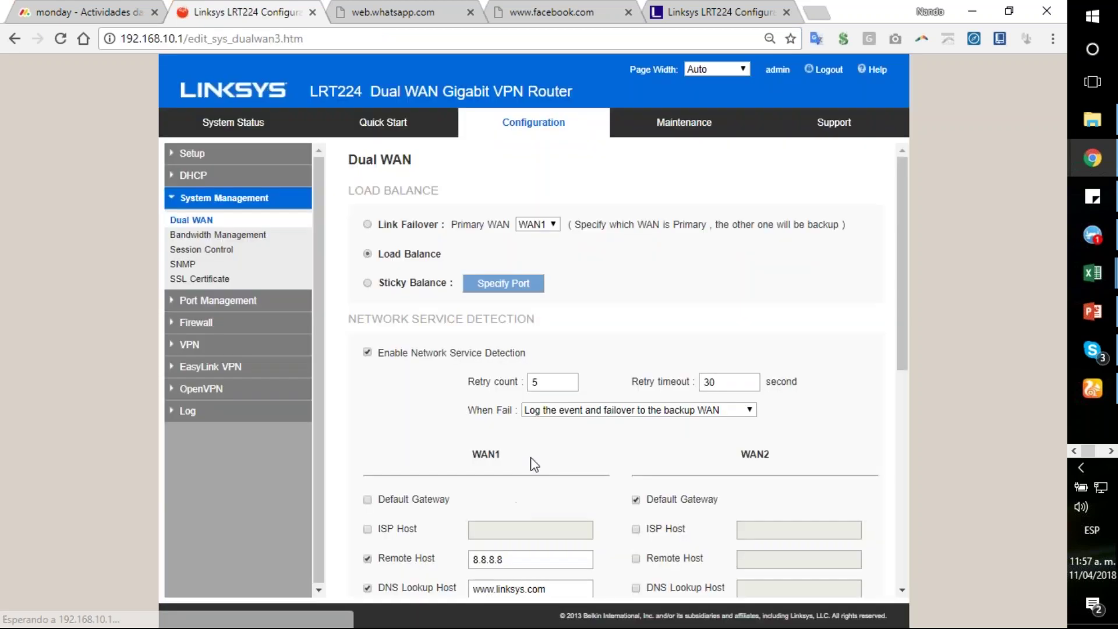
scroll(670, 350, "down", 4)
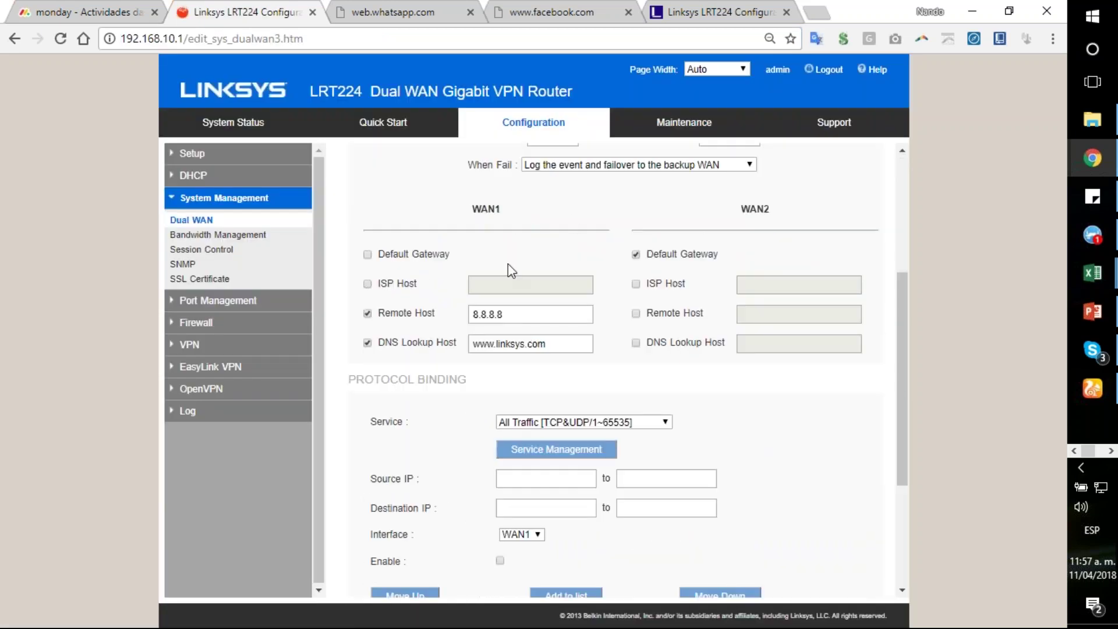
scroll(676, 388, "down", 2)
scroll(692, 386, "up", 2)
scroll(691, 386, "down", 4)
scroll(689, 378, "up", 7)
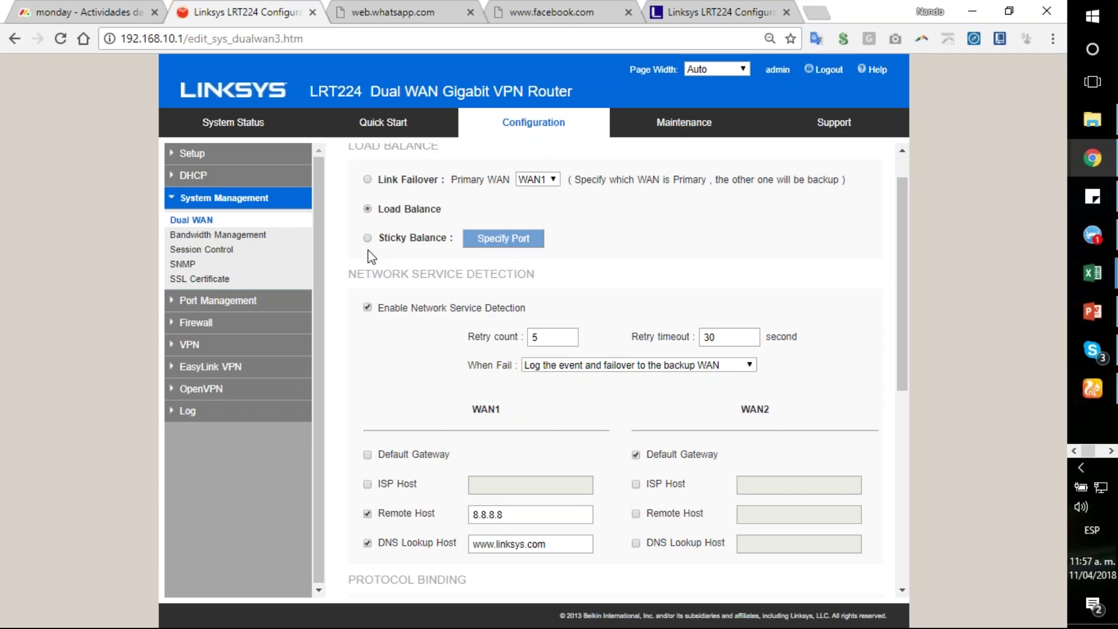
Step: Select Sticky Balance mode and bring up its sticky port list with TCP 80 and 443
left_click(367, 239)
scroll(572, 296, "down", 7)
left_click(414, 574)
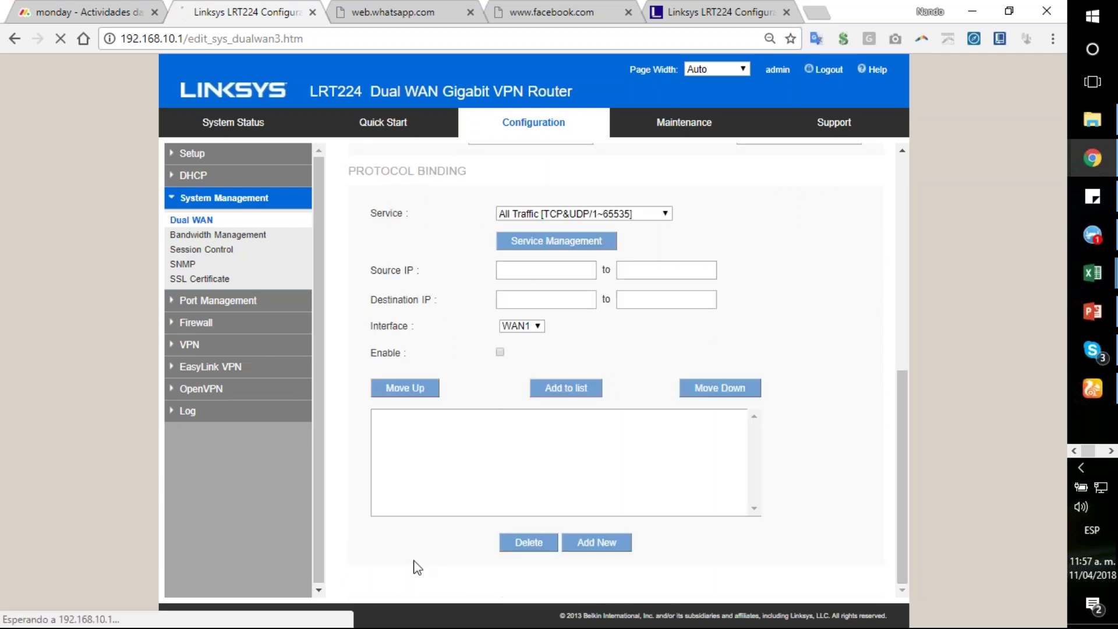
scroll(601, 331, "down", 4)
scroll(406, 300, "up", 4)
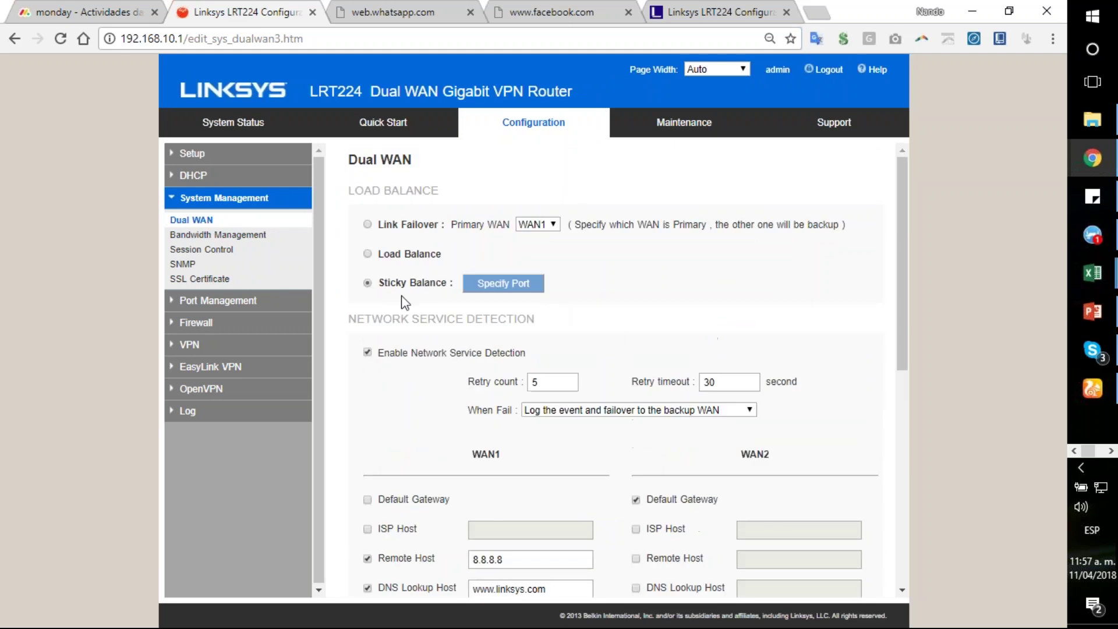
scroll(615, 346, "down", 8)
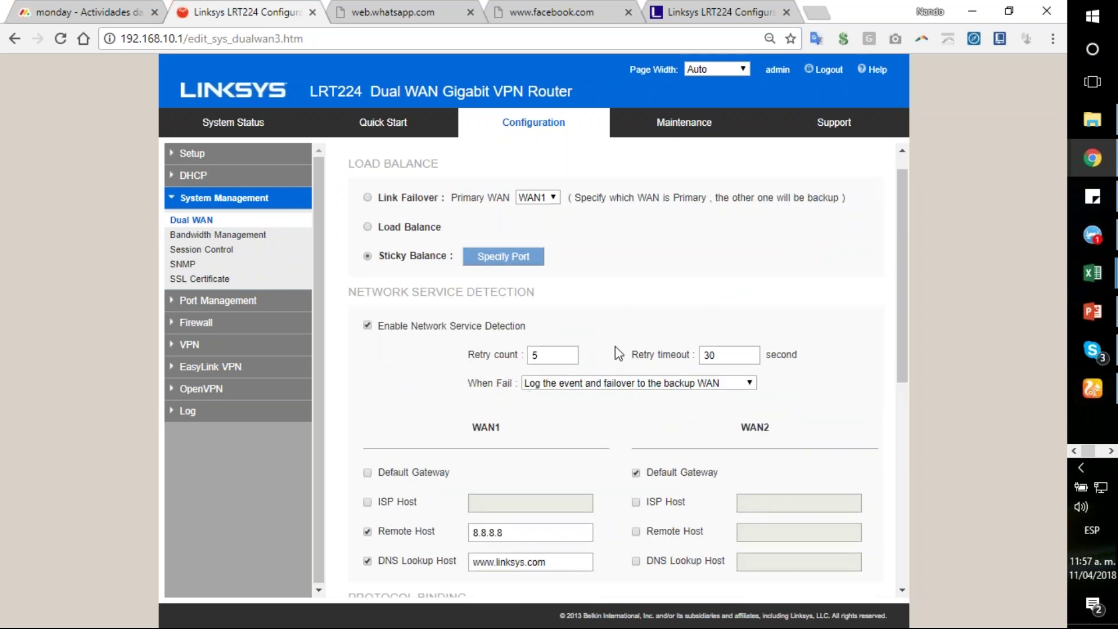
scroll(616, 346, "up", 8)
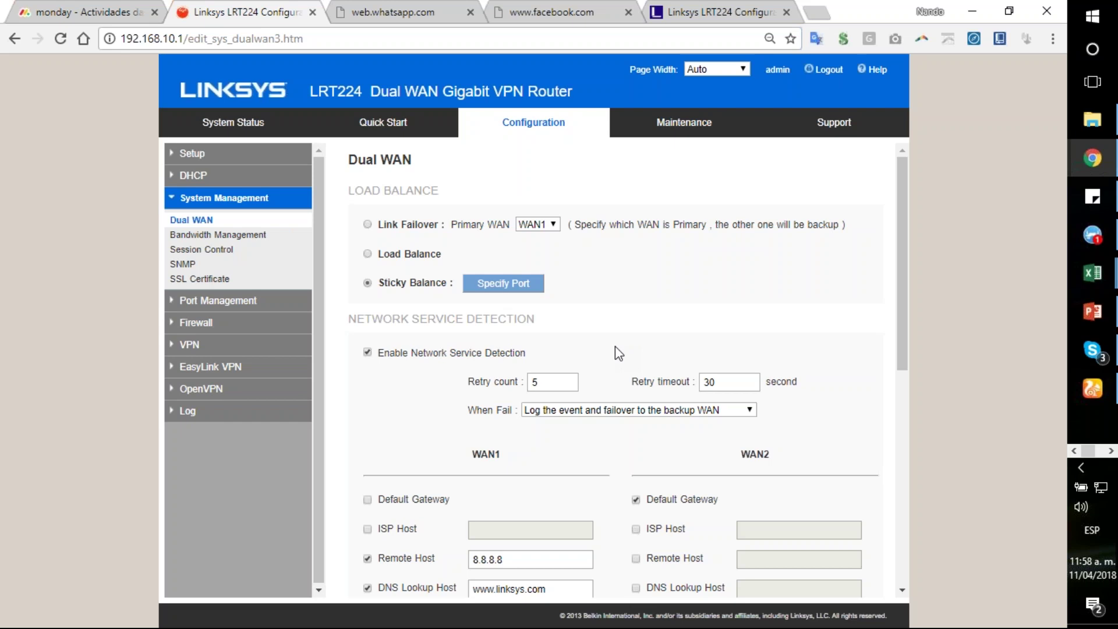
left_click(505, 291)
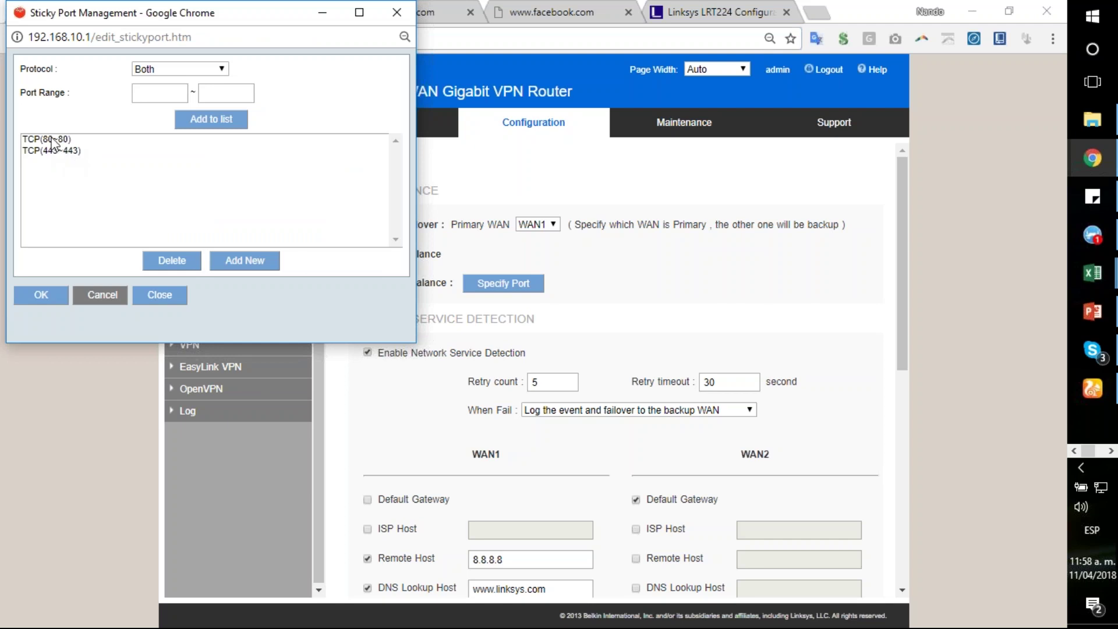
Step: Select the TCP(80~80) sticky port entry, then close the sticky port list
left_click(53, 139)
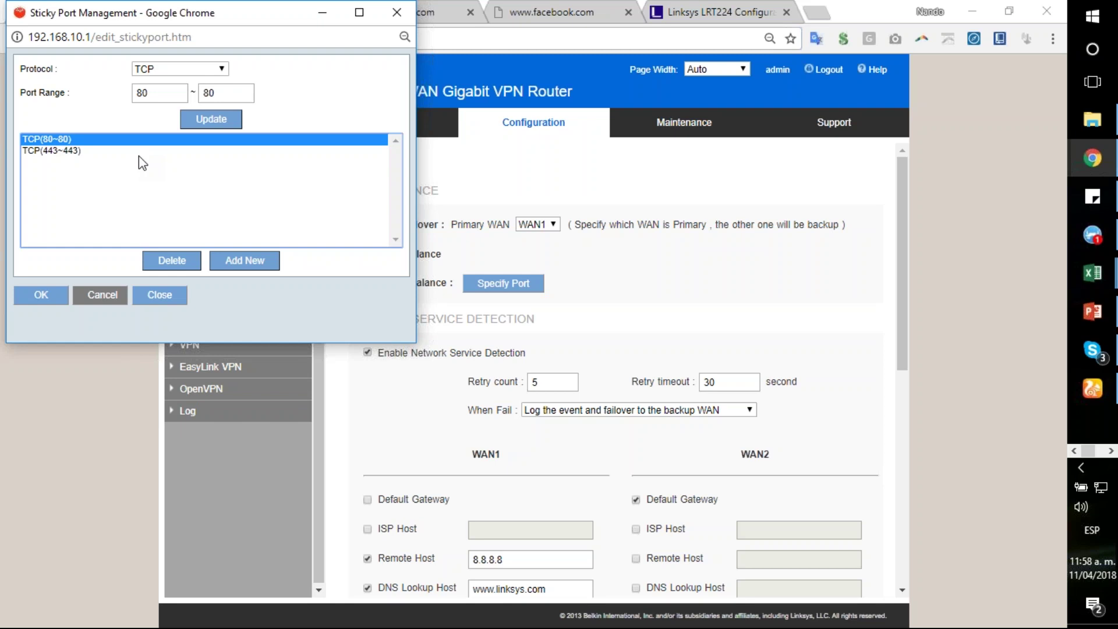
left_click(167, 295)
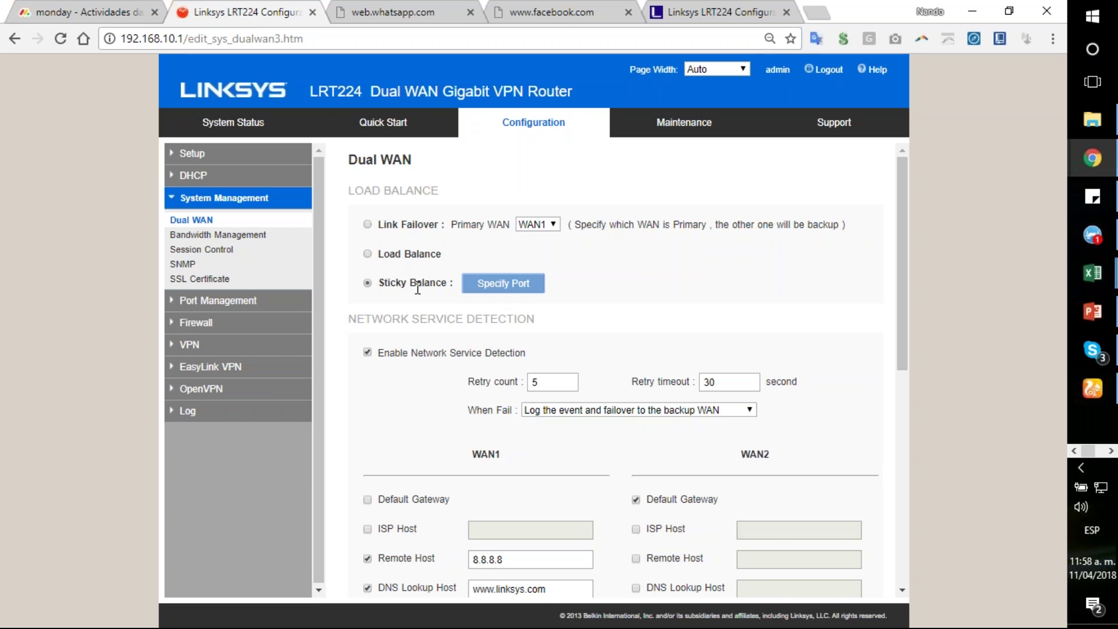
Step: Reopen the Sticky Balance port list showing TCP(80~80) and TCP(443~443)
scroll(444, 318, "down", 4)
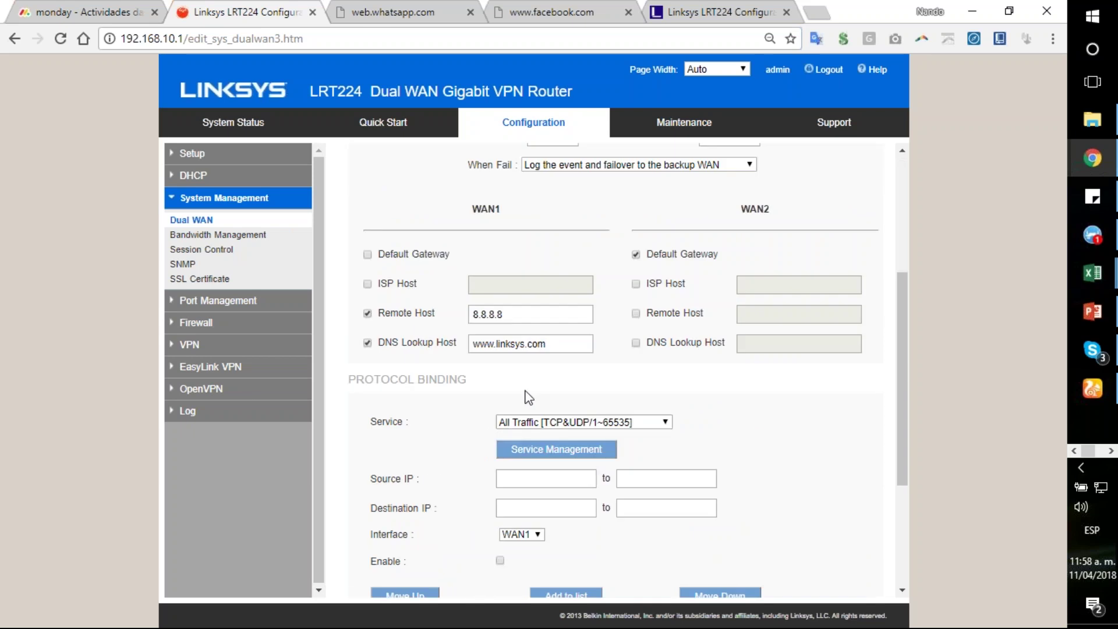
scroll(428, 381, "up", 4)
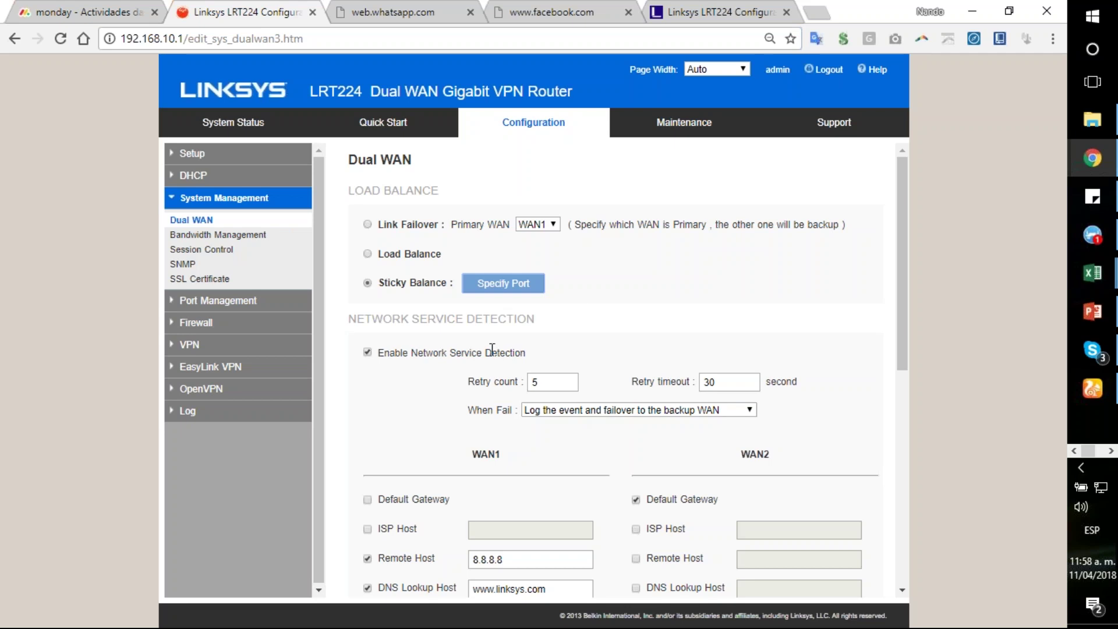
left_click(523, 287)
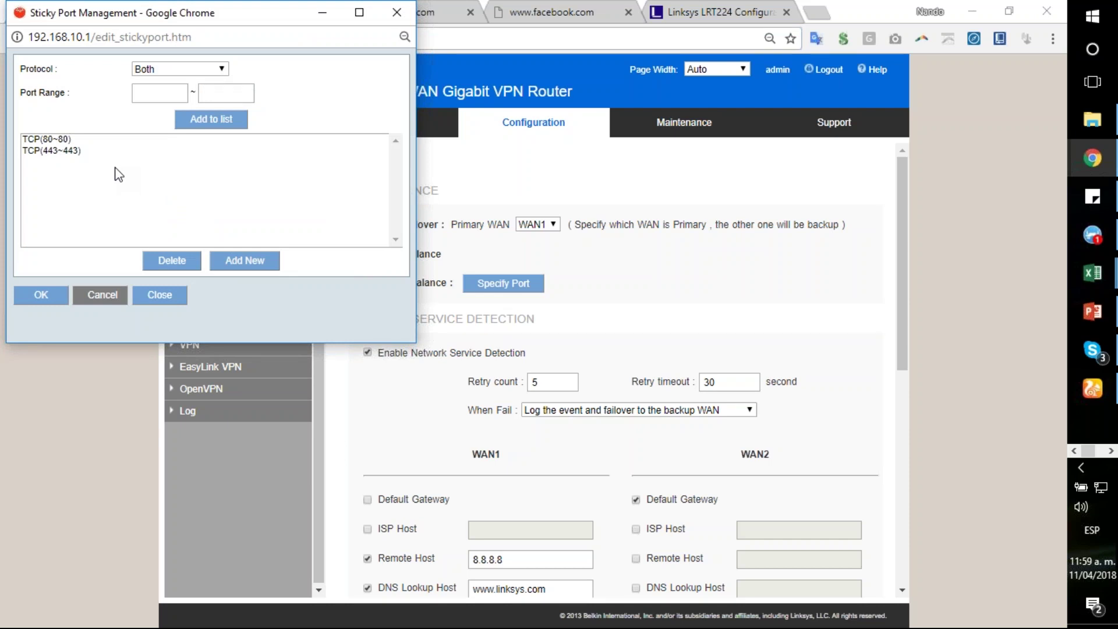
Step: Add a Both-protocol sticky port range 3030~3030 and save the list with OK
left_click(170, 91)
type("3030")
double_click(170, 91)
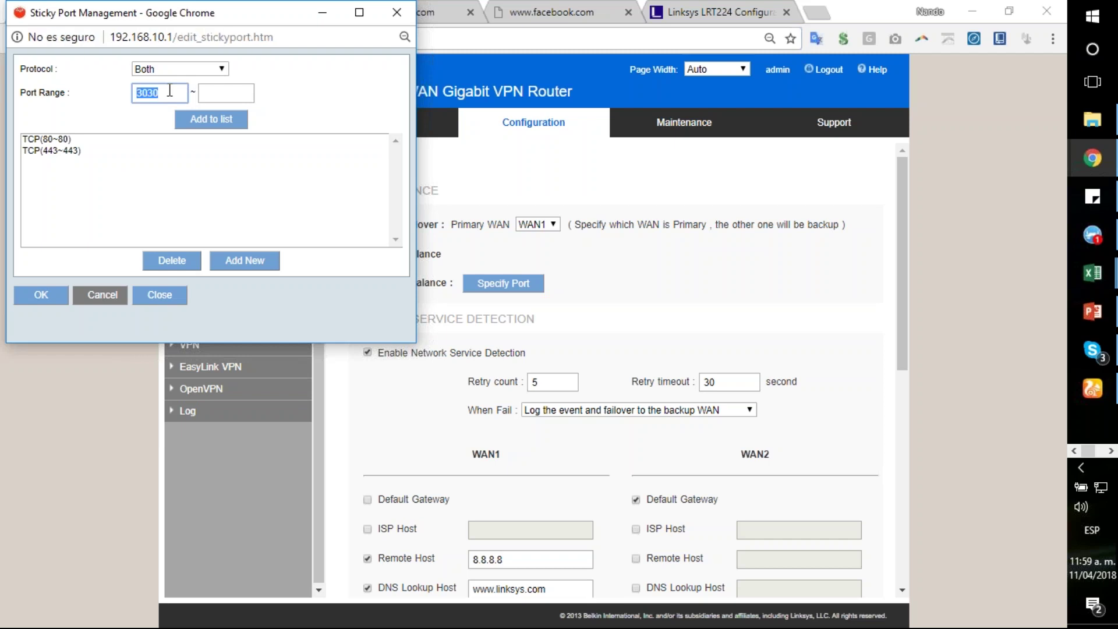
key("ctrl+c")
left_click(229, 91)
key("ctrl+v")
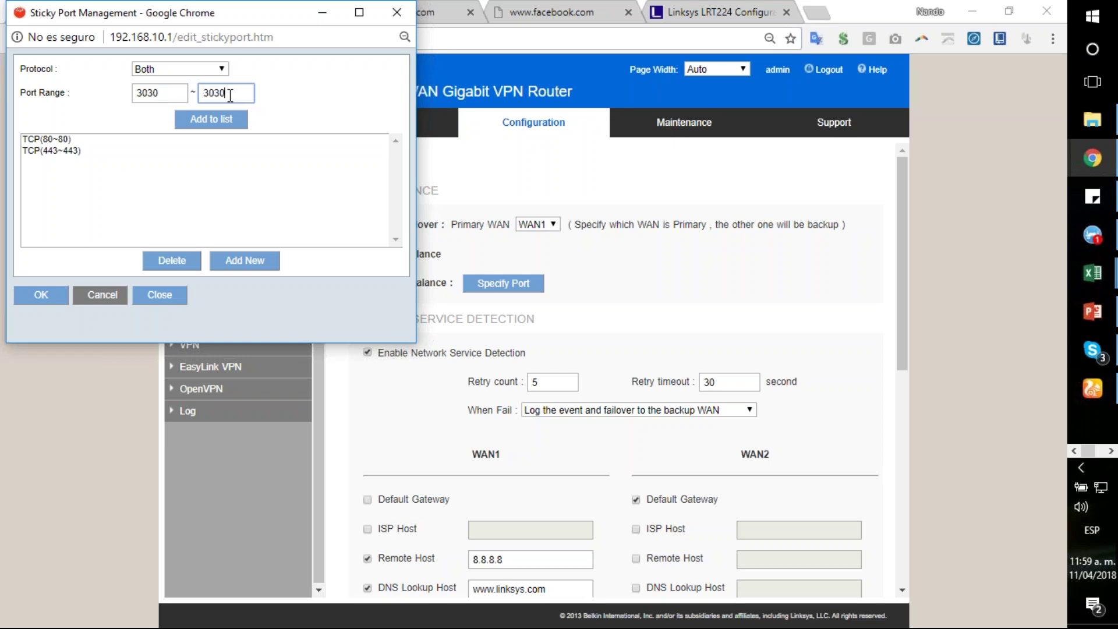
left_click(226, 69)
left_click(226, 71)
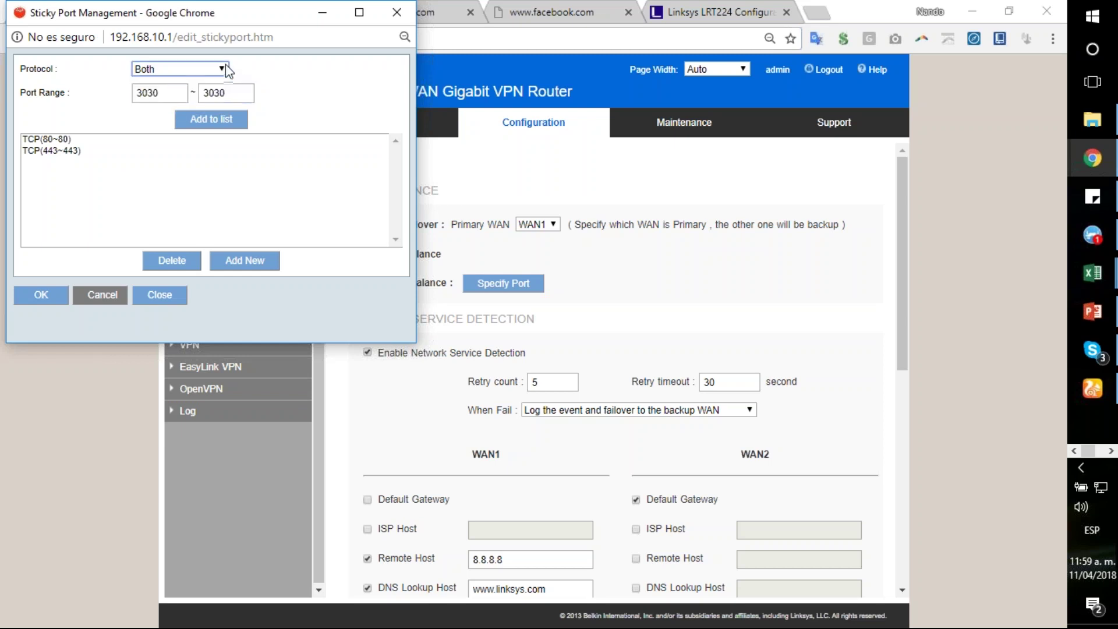
left_click(223, 122)
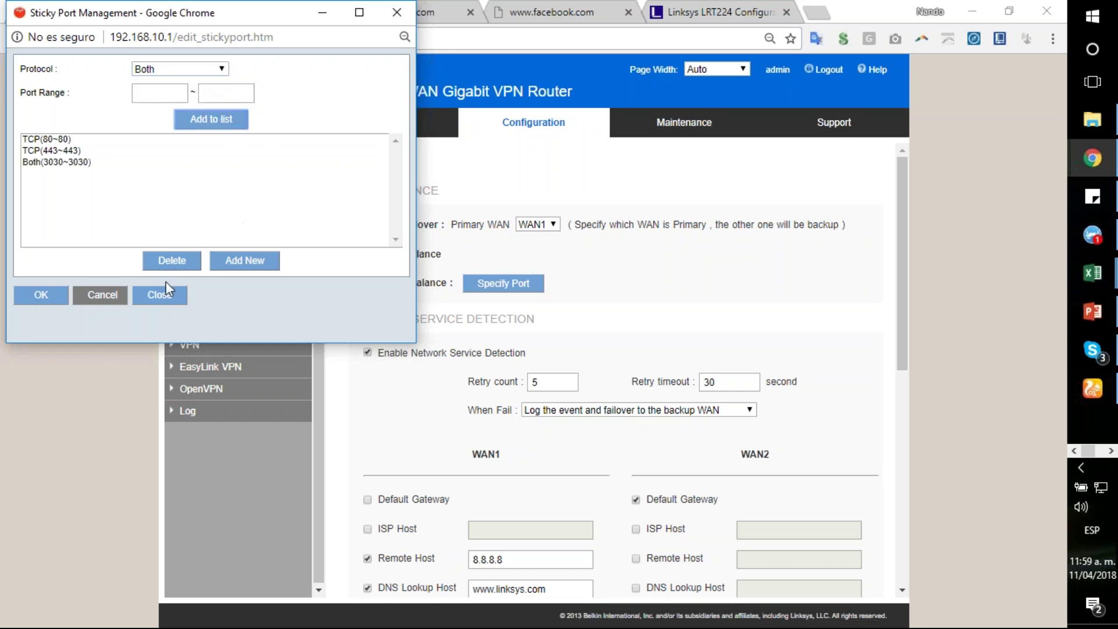
left_click(40, 295)
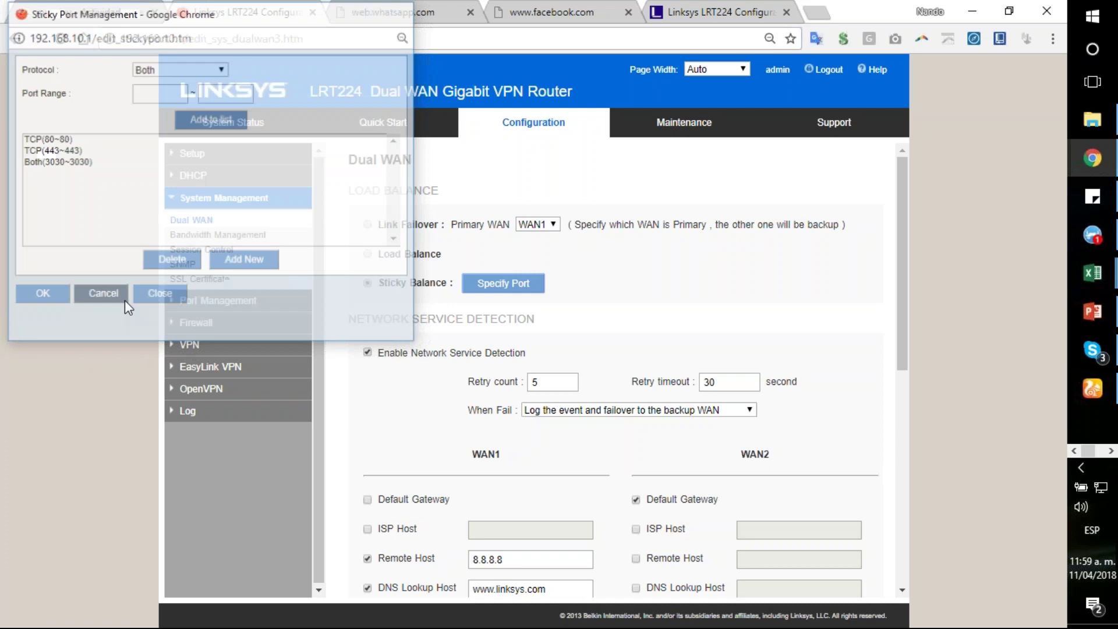
left_click(511, 291)
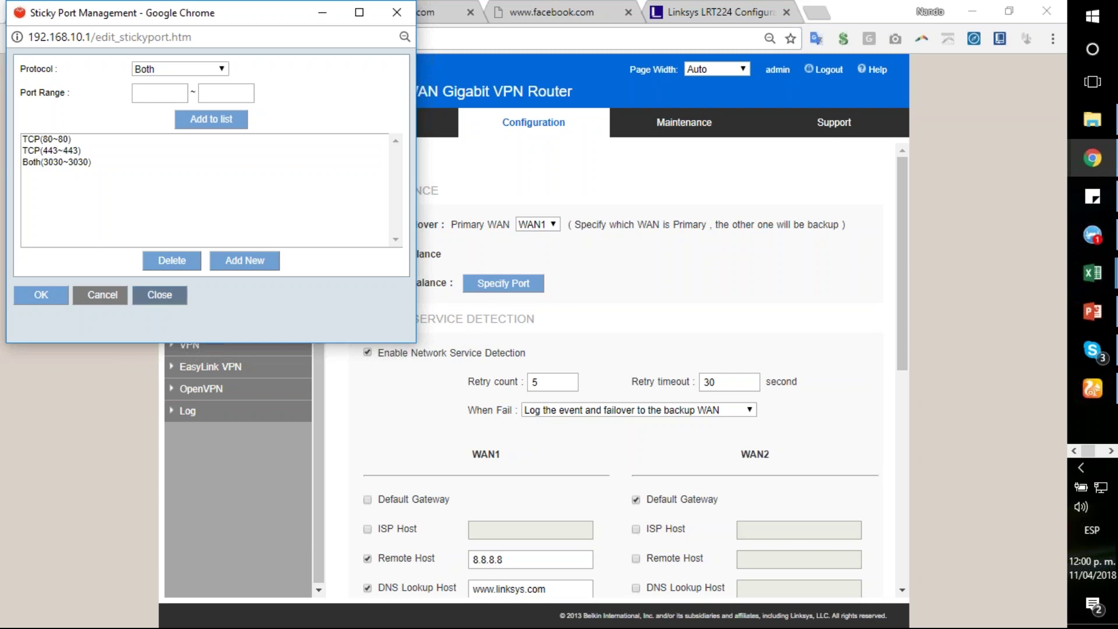
left_click(159, 295)
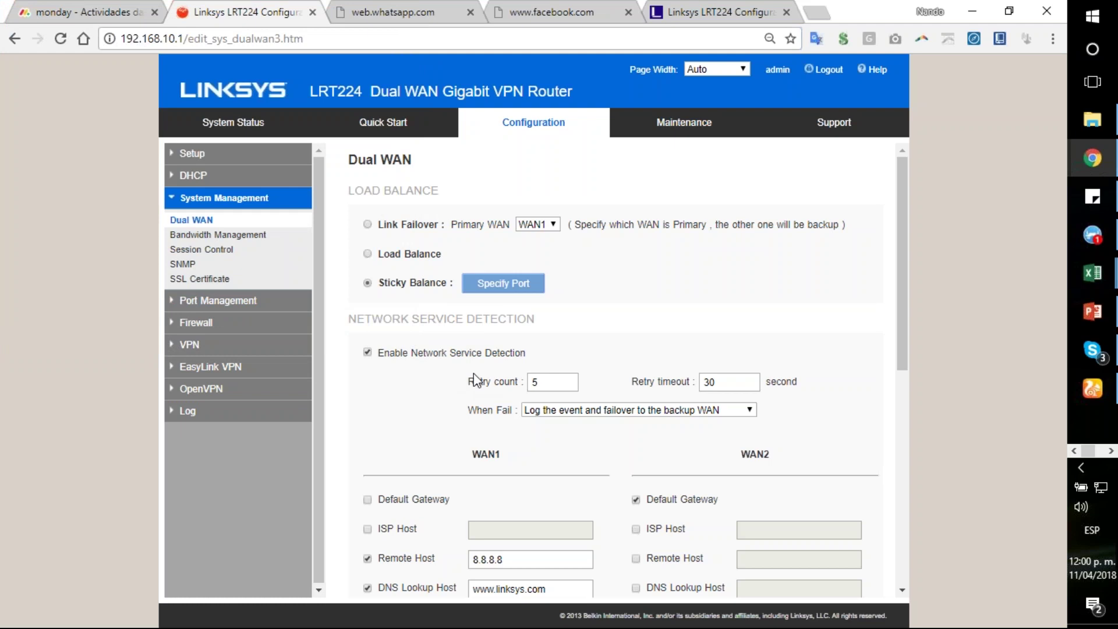
scroll(673, 312, "down", 3)
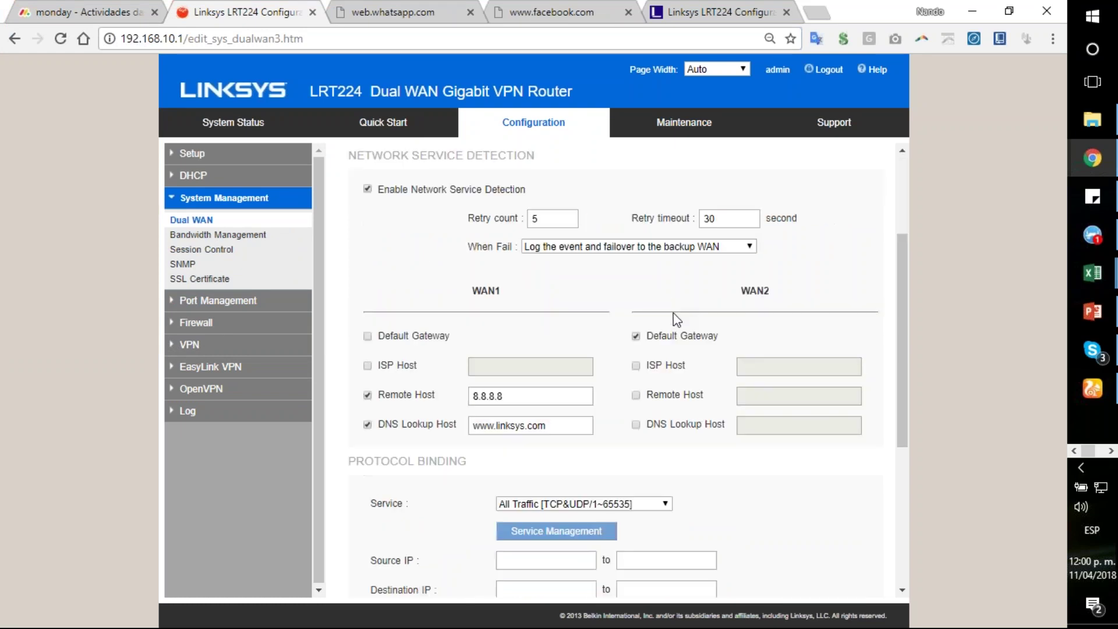
scroll(584, 344, "down", 4)
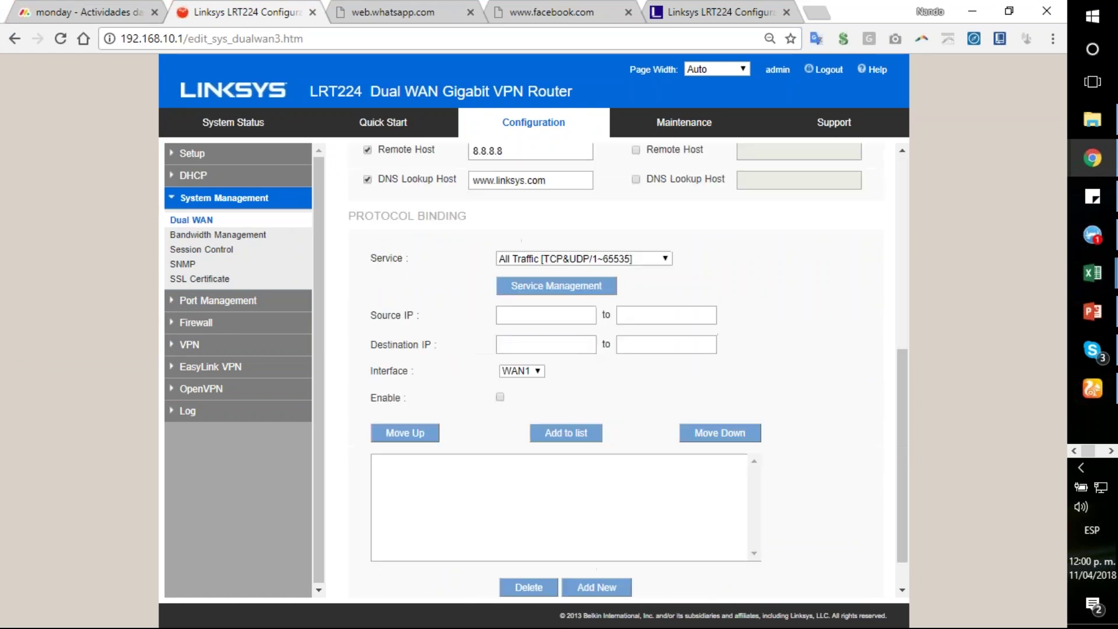
Step: Review Bandwidth Management's 512 Kbit/sec upstream and downstream limits for WAN1 and WAN2
left_click(222, 237)
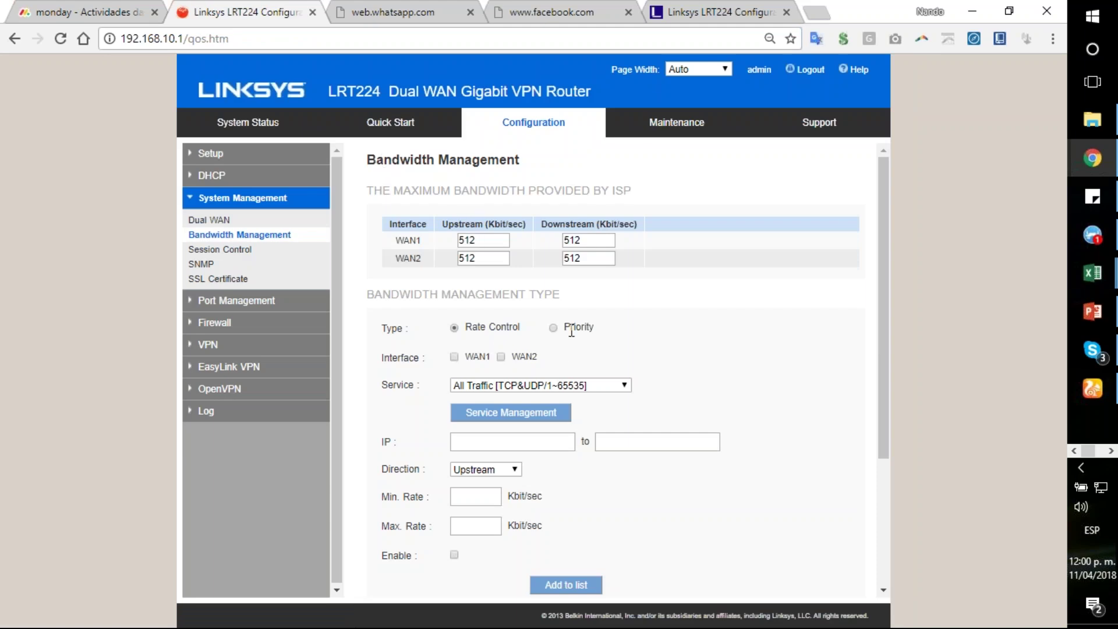
scroll(571, 330, "down", 3)
scroll(612, 337, "up", 3)
scroll(676, 350, "down", 3)
scroll(667, 372, "up", 3)
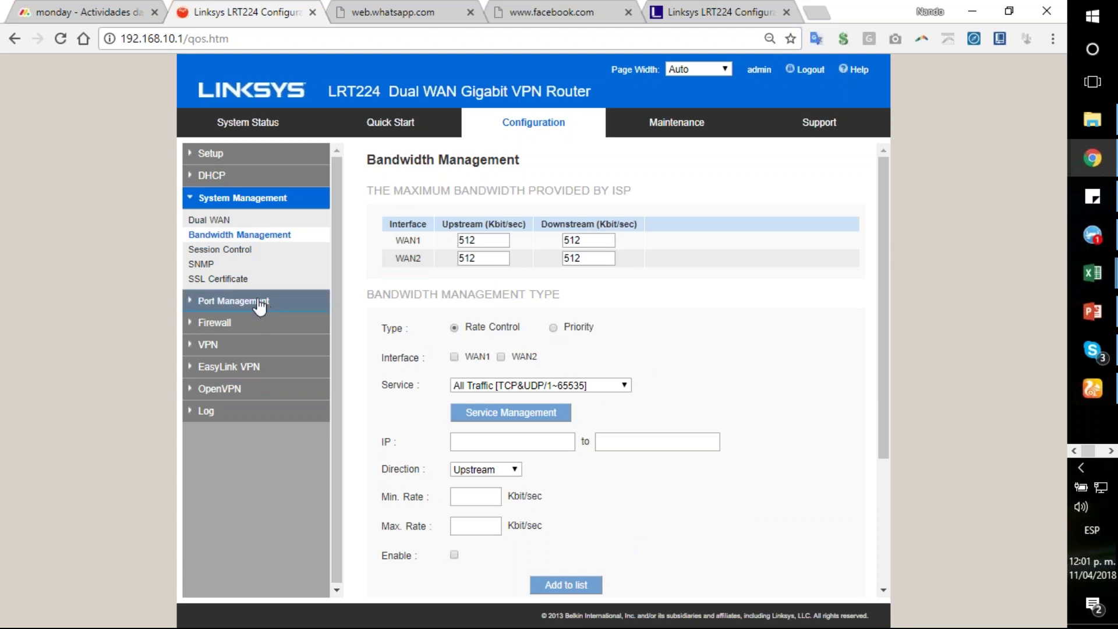
Step: Glance at the firewall Access Rules, then view the Firewall General settings page
left_click(239, 322)
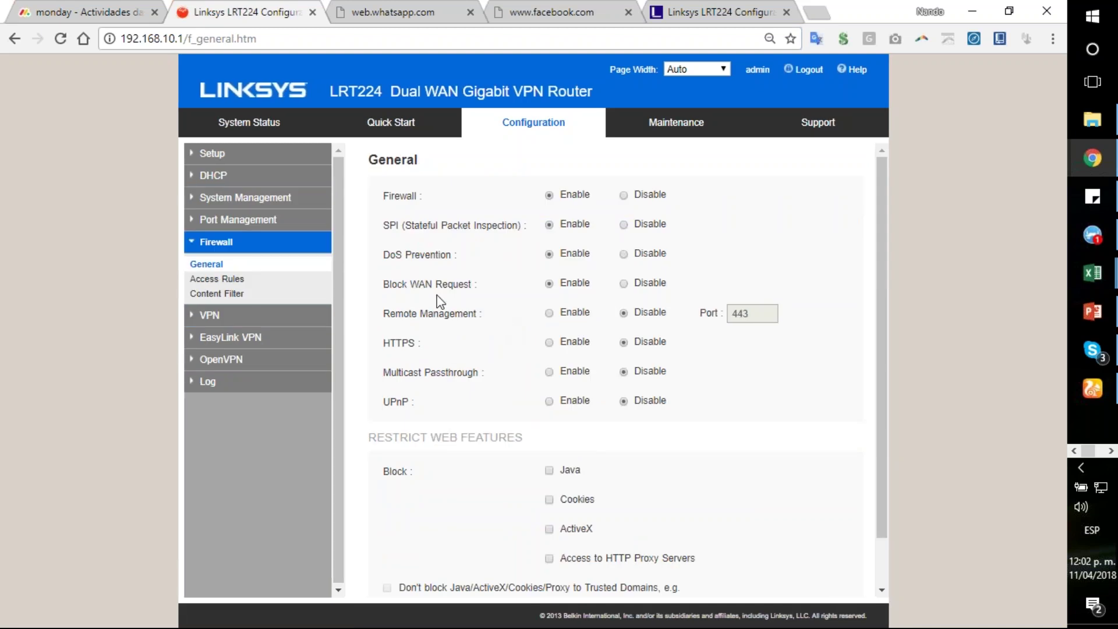
left_click(223, 282)
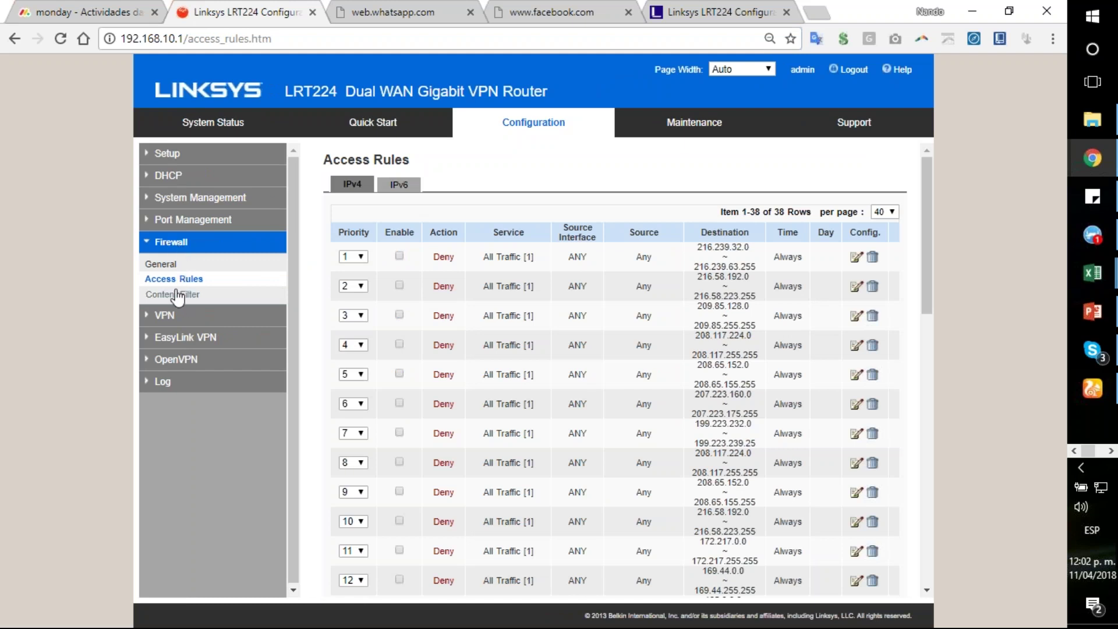
left_click(167, 265)
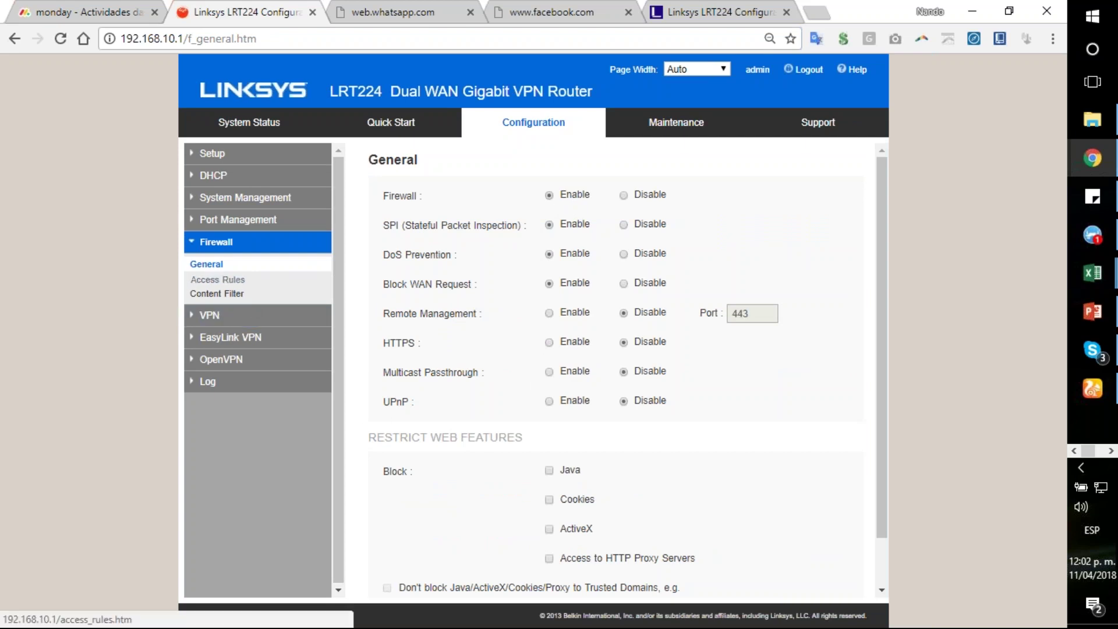
left_click(220, 295)
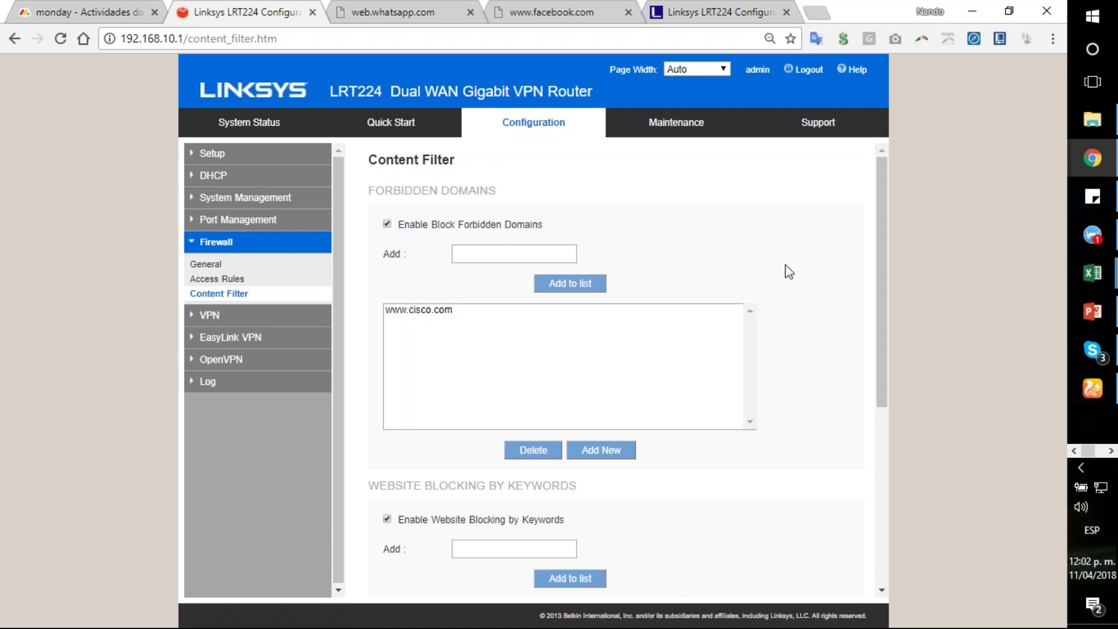
scroll(783, 272, "down", 6)
scroll(784, 272, "up", 3)
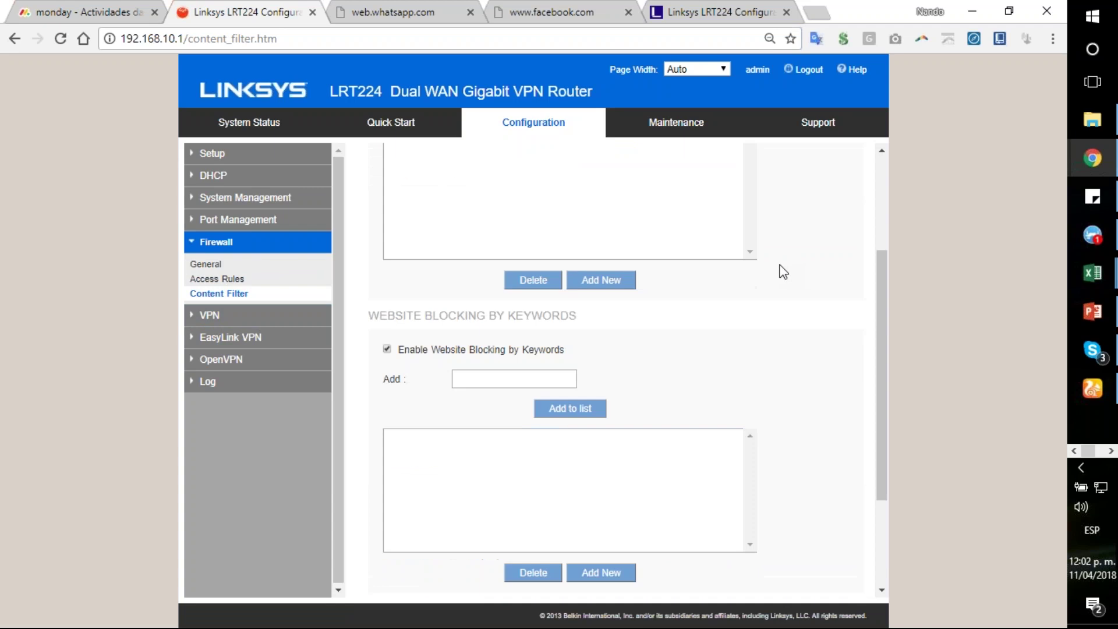
scroll(784, 272, "up", 3)
scroll(527, 245, "down", 4)
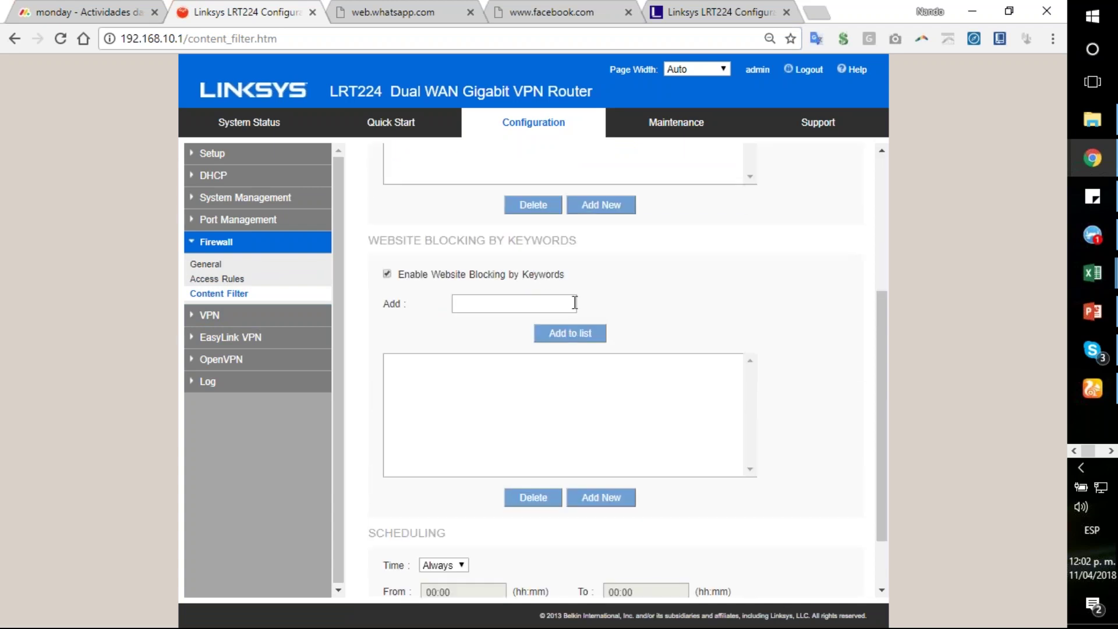
scroll(637, 320, "down", 2)
scroll(704, 347, "up", 6)
left_click(511, 254)
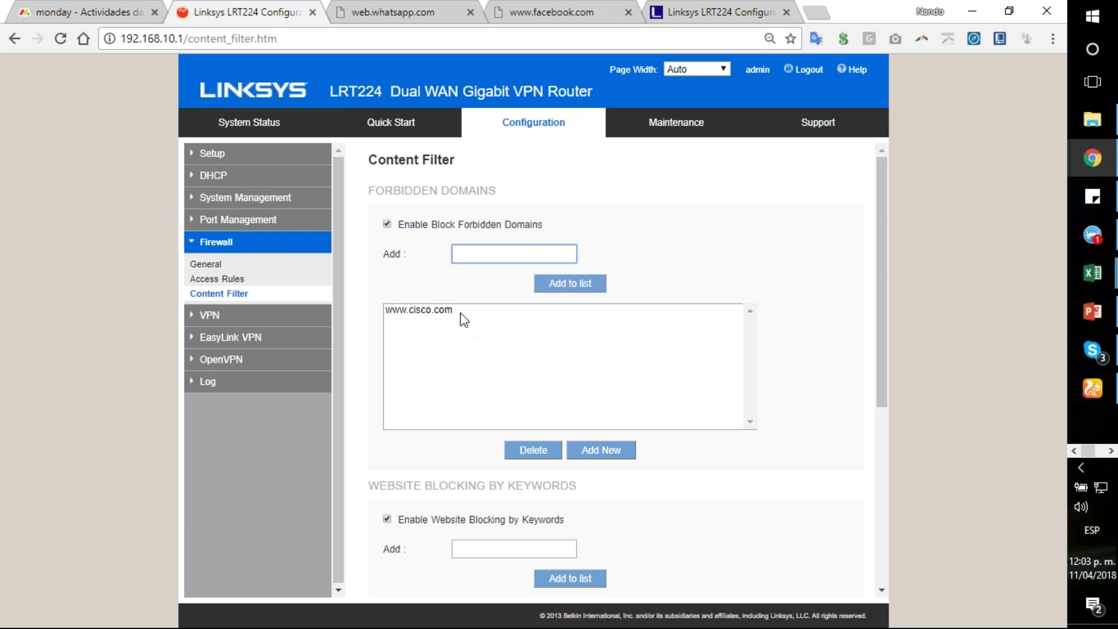
scroll(463, 320, "down", 3)
scroll(492, 301, "up", 3)
scroll(499, 374, "down", 3)
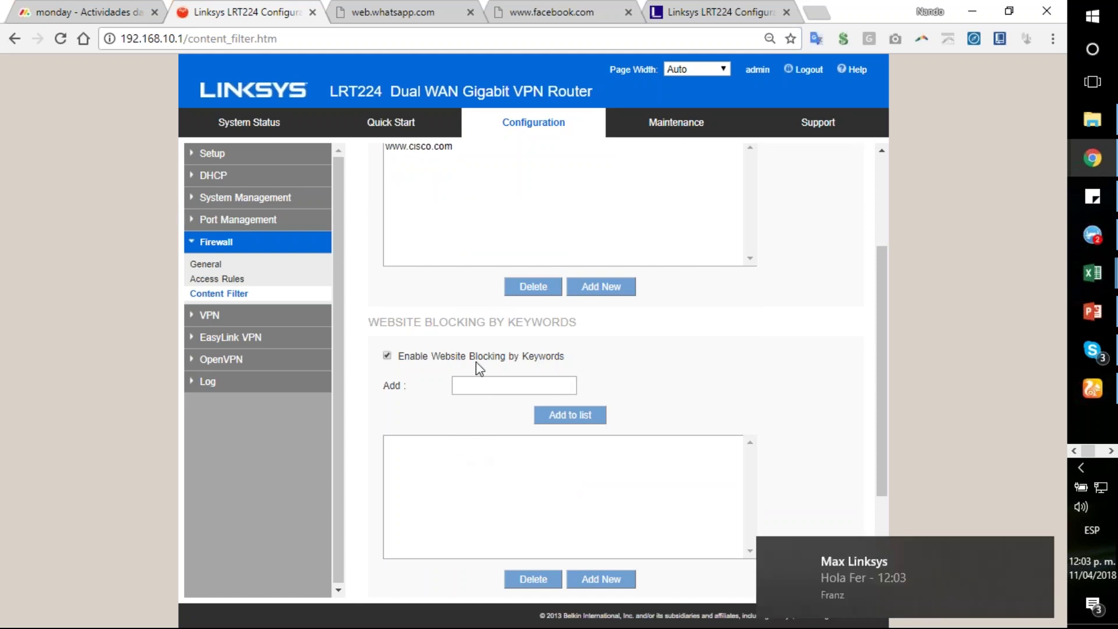
Step: Add the keyword 'juegos' to the website-blocking keyword list
left_click(506, 385)
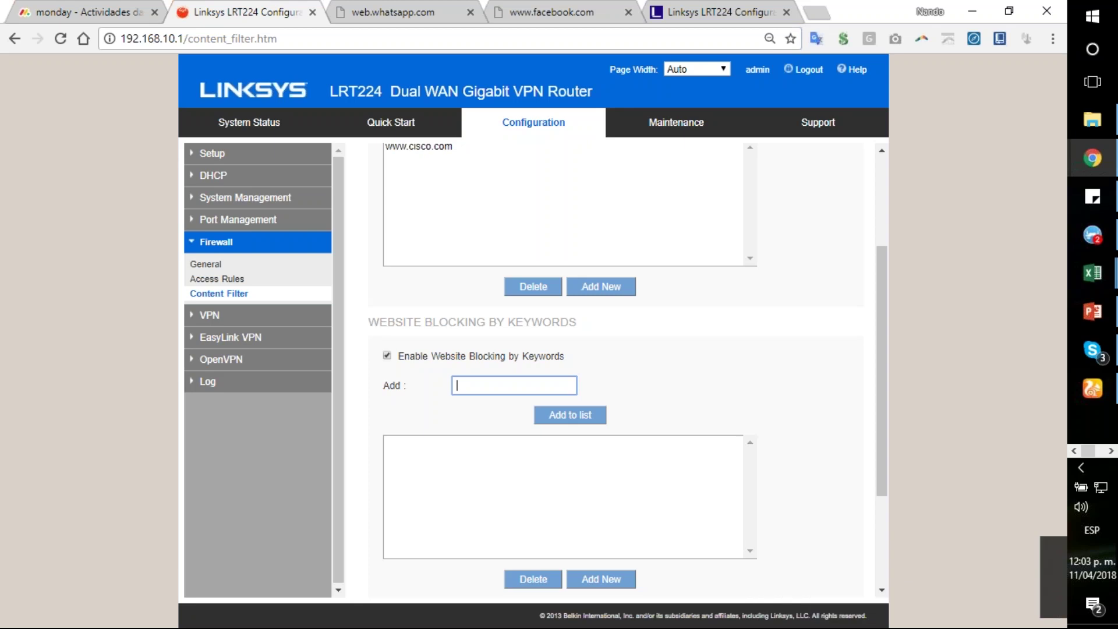
type("juegos")
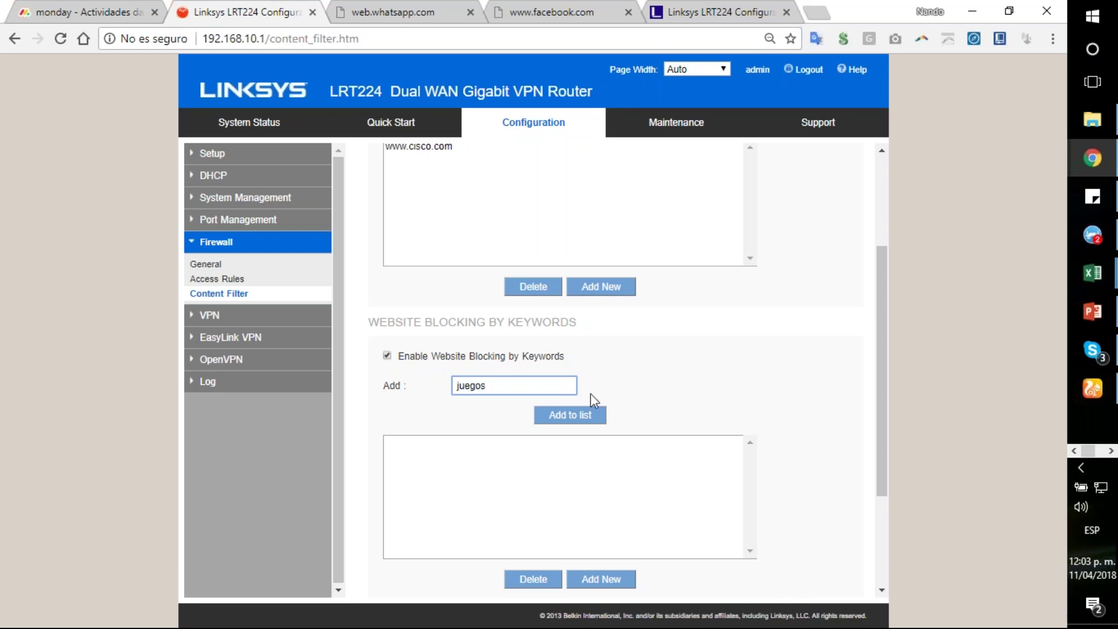
left_click(574, 420)
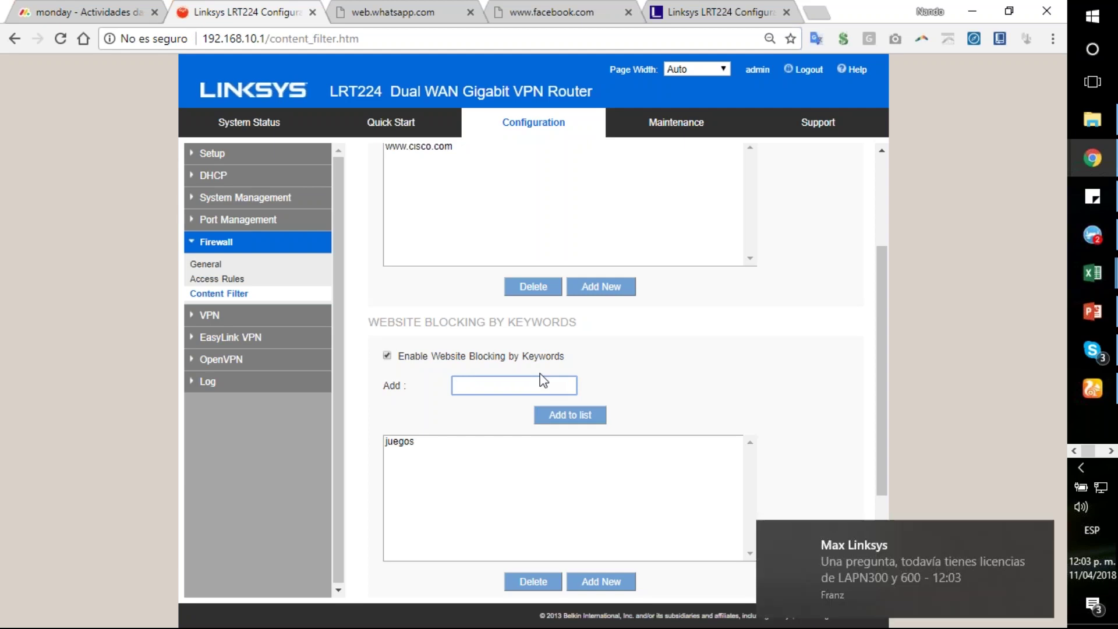
scroll(718, 357, "down", 3)
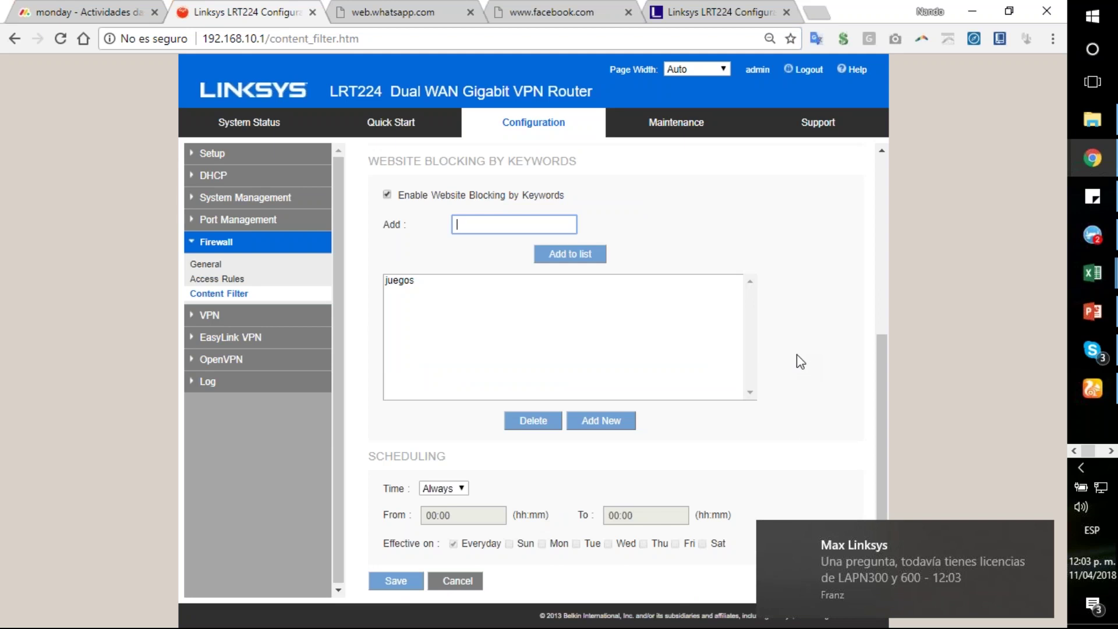
scroll(797, 354, "up", 6)
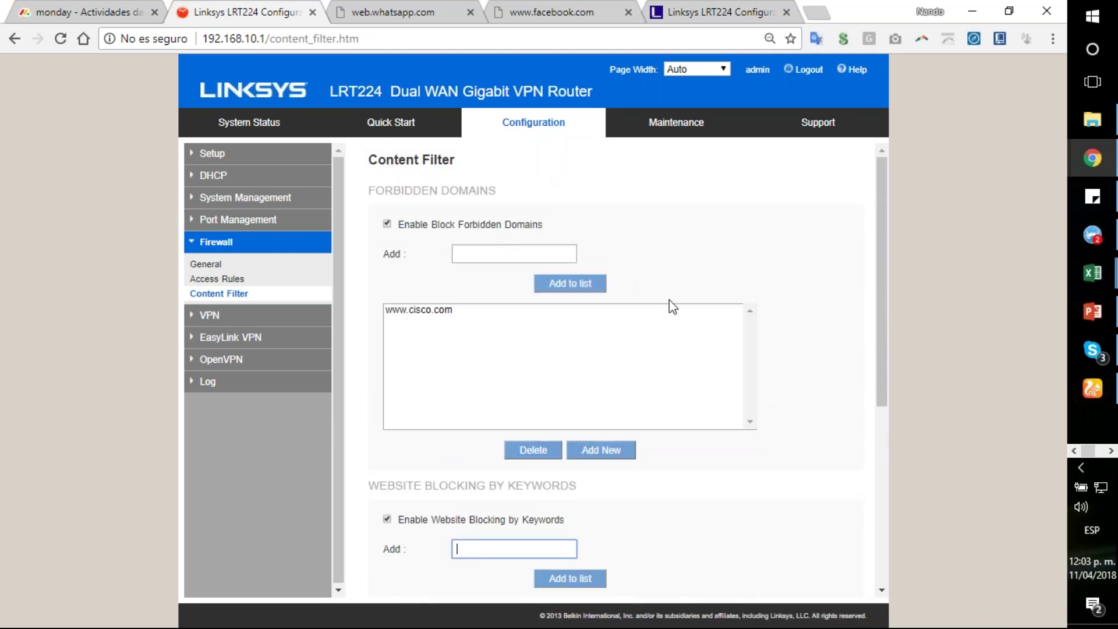
scroll(792, 441, "down", 5)
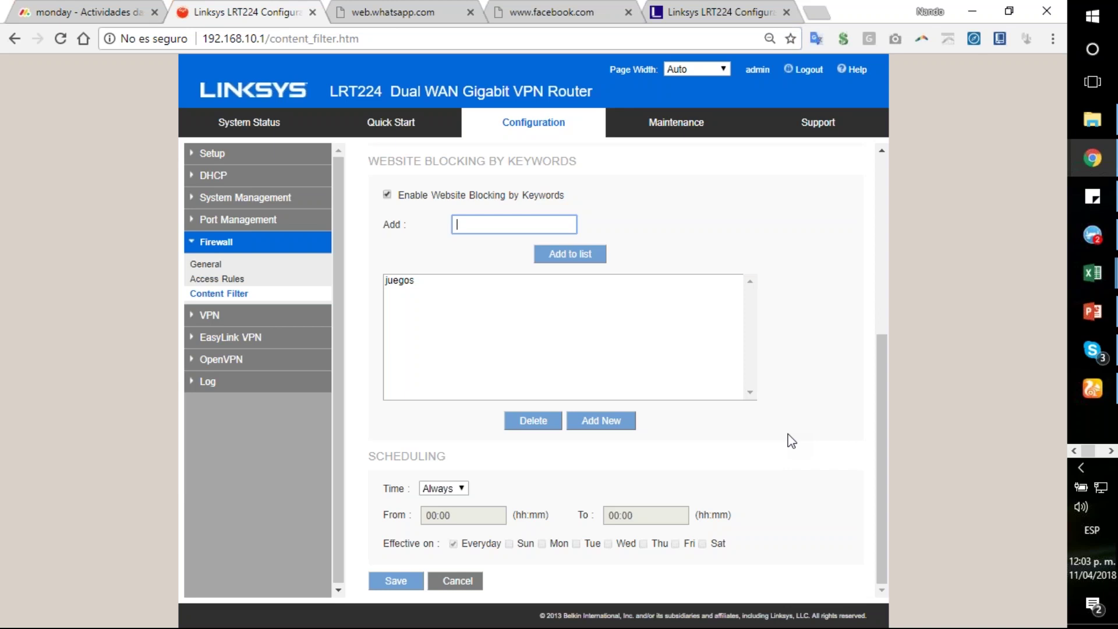
Step: Try Interval, then return the content filter schedule to Always and open Firewall > Access Rules
scroll(757, 436, "up", 5)
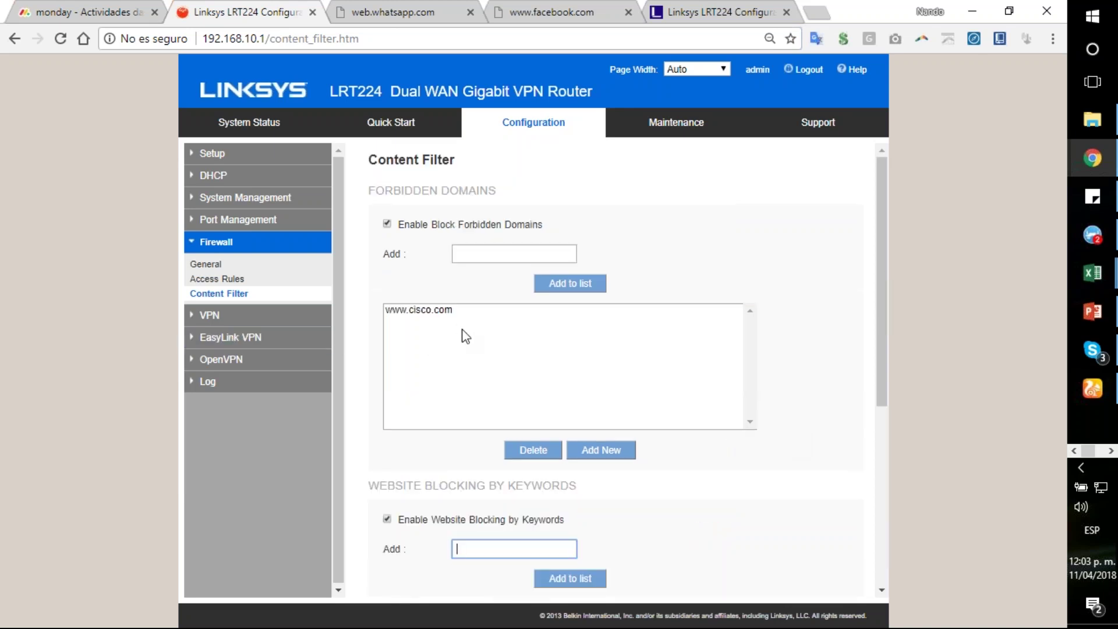
scroll(509, 362, "down", 6)
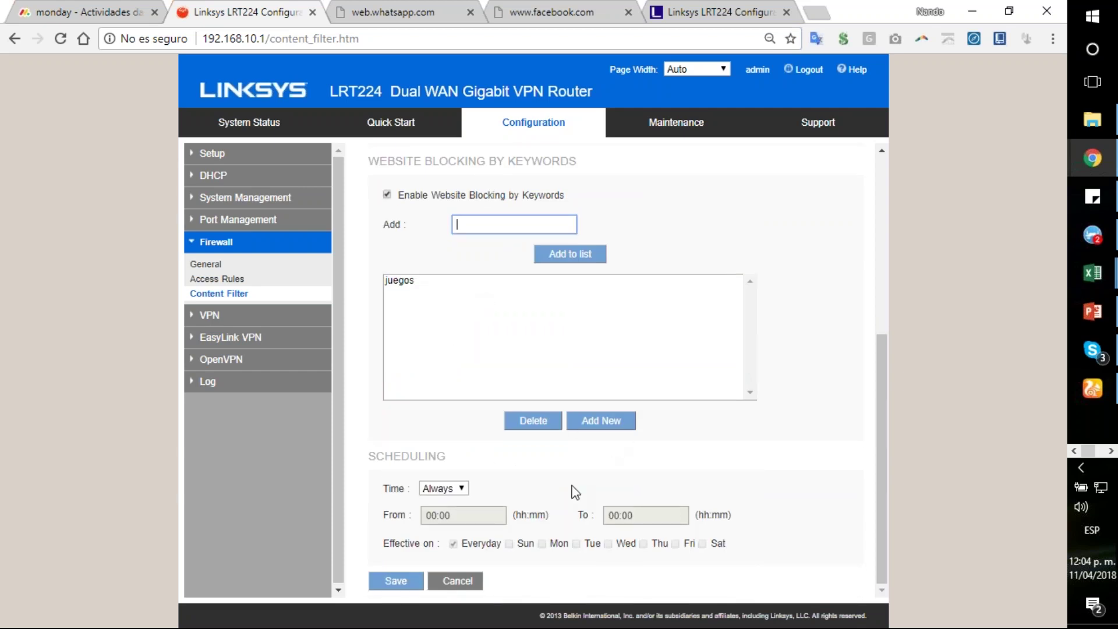
left_click(458, 489)
left_click(461, 513)
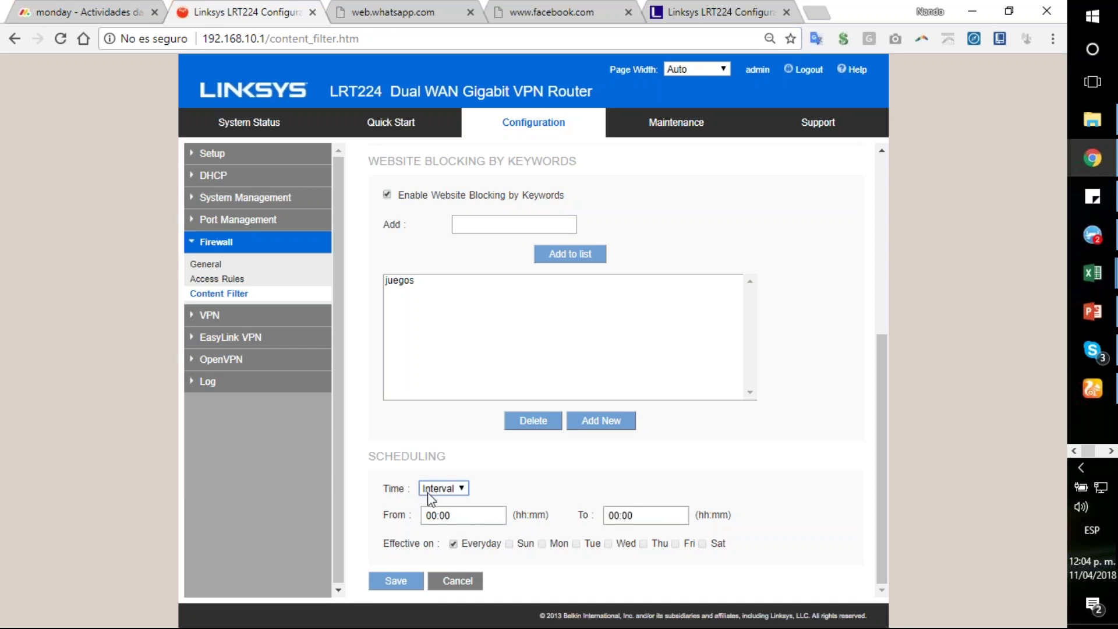
left_click(459, 489)
left_click(446, 501)
left_click(225, 280)
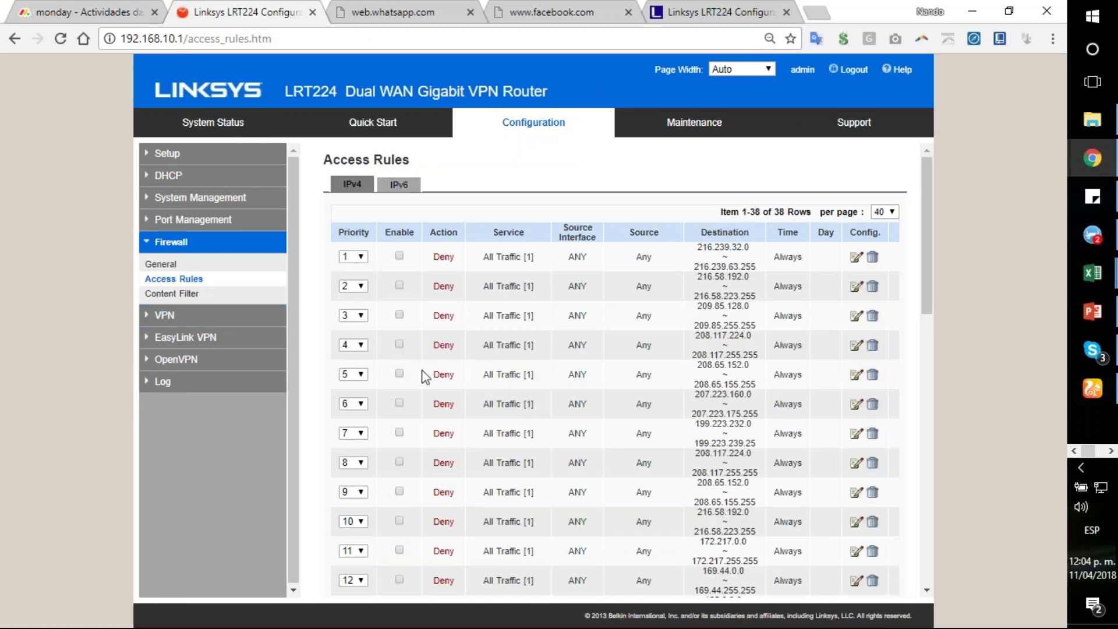
scroll(428, 375, "down", 1)
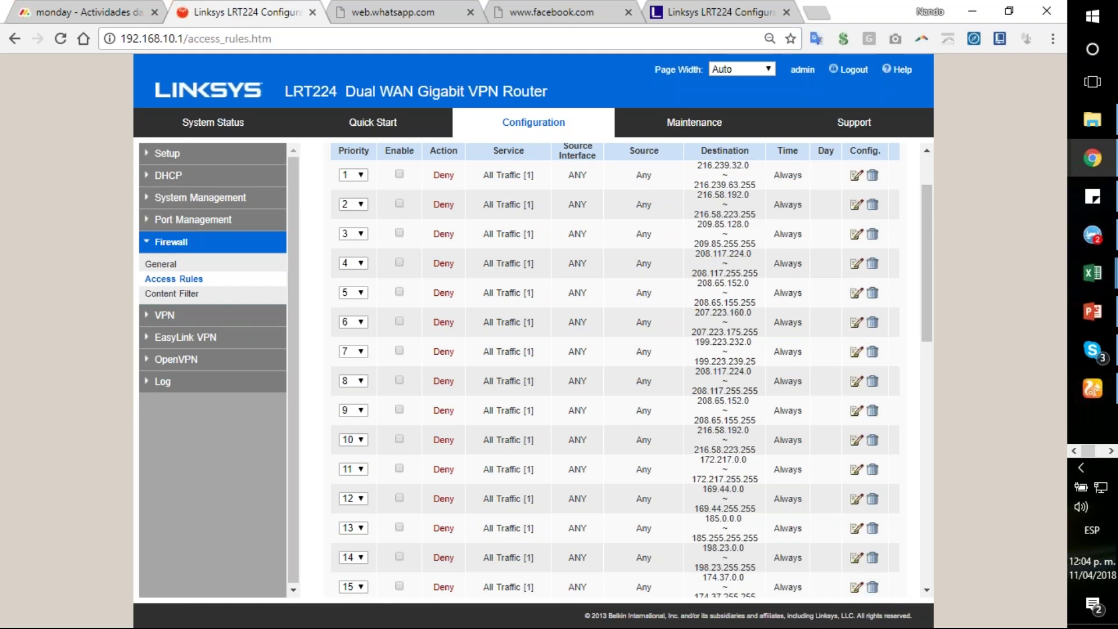
scroll(631, 370, "down", 10)
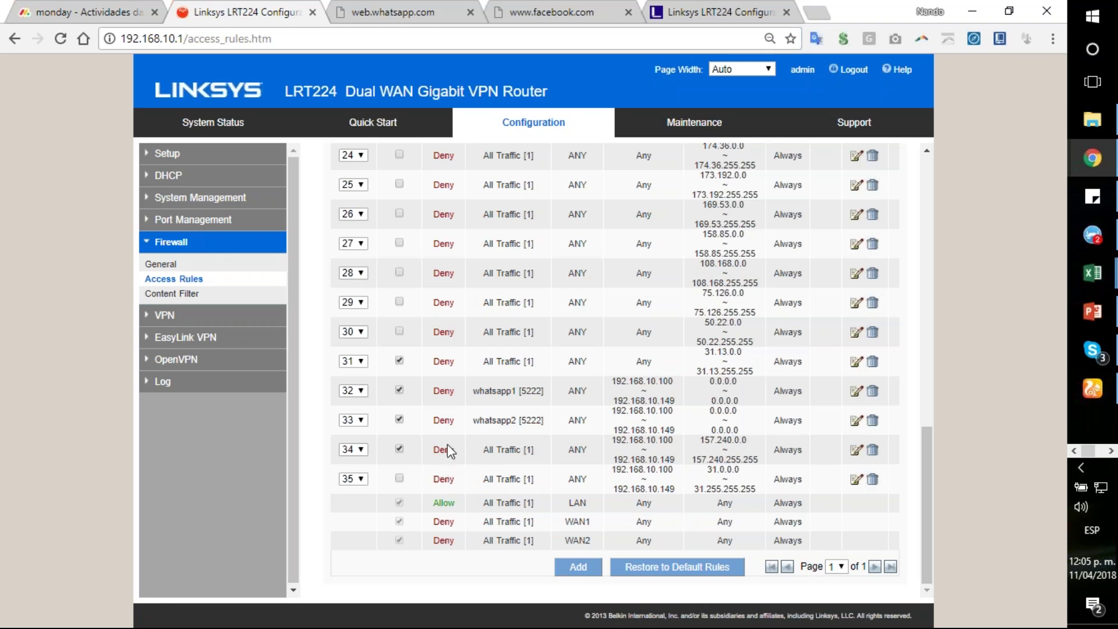
scroll(502, 436, "up", 13)
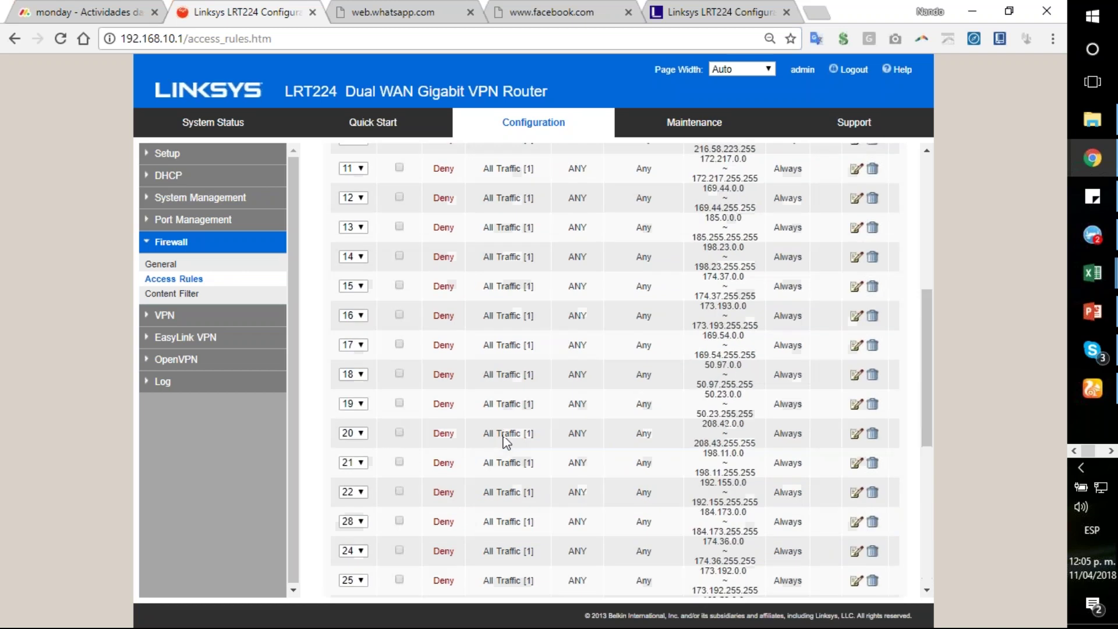
scroll(502, 384, "down", 13)
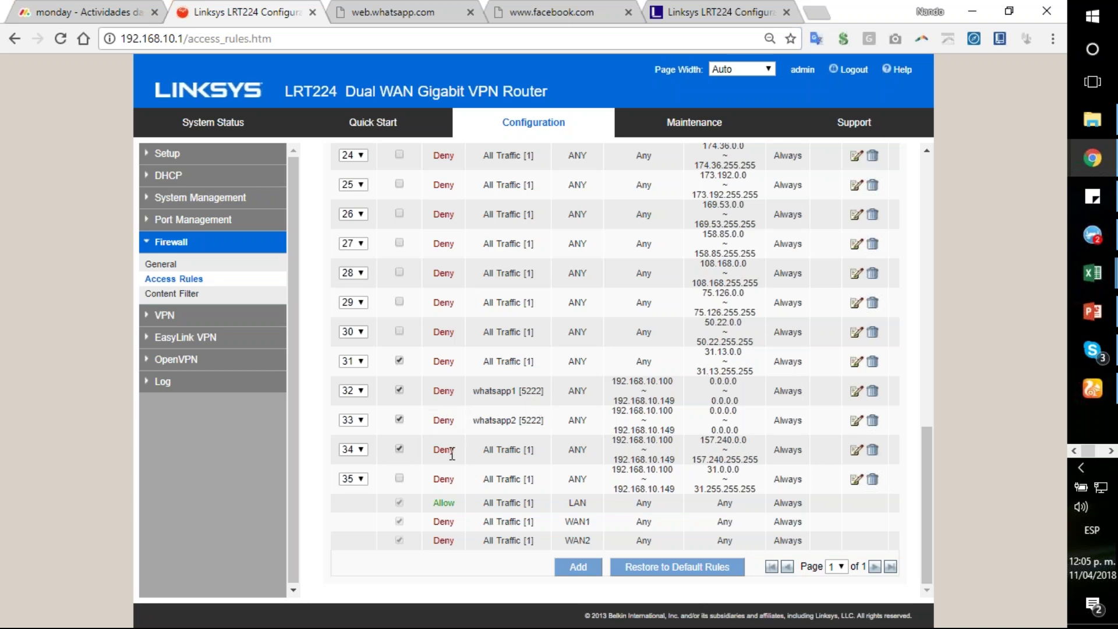
left_click(362, 451)
left_click(363, 451)
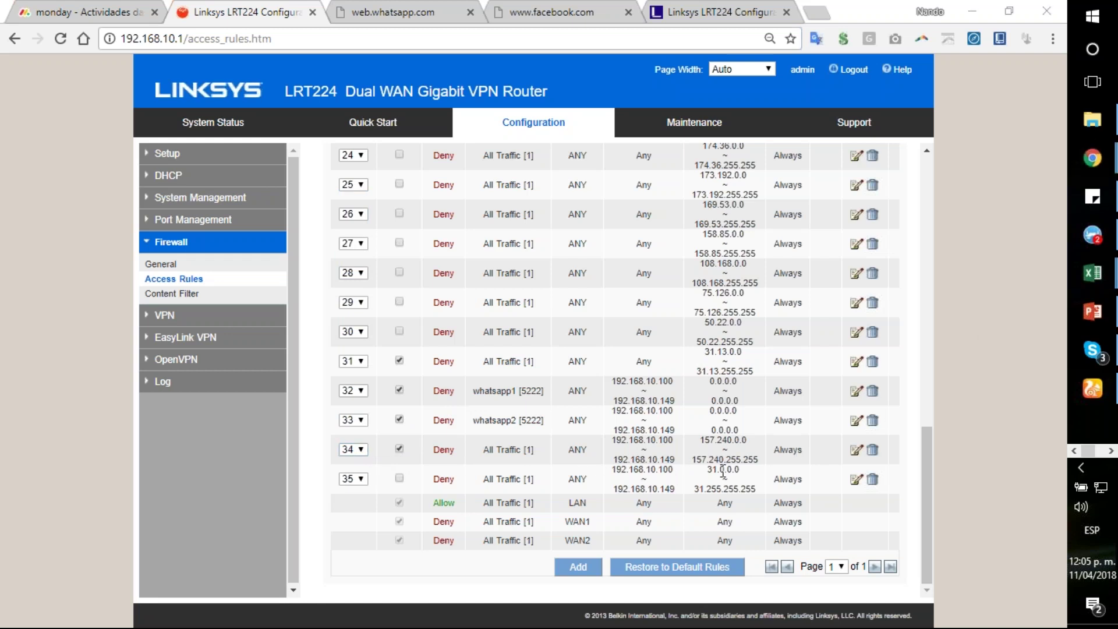
Step: Open rule 34 and confirm its action is Deny and its service All Traffic
left_click(856, 449)
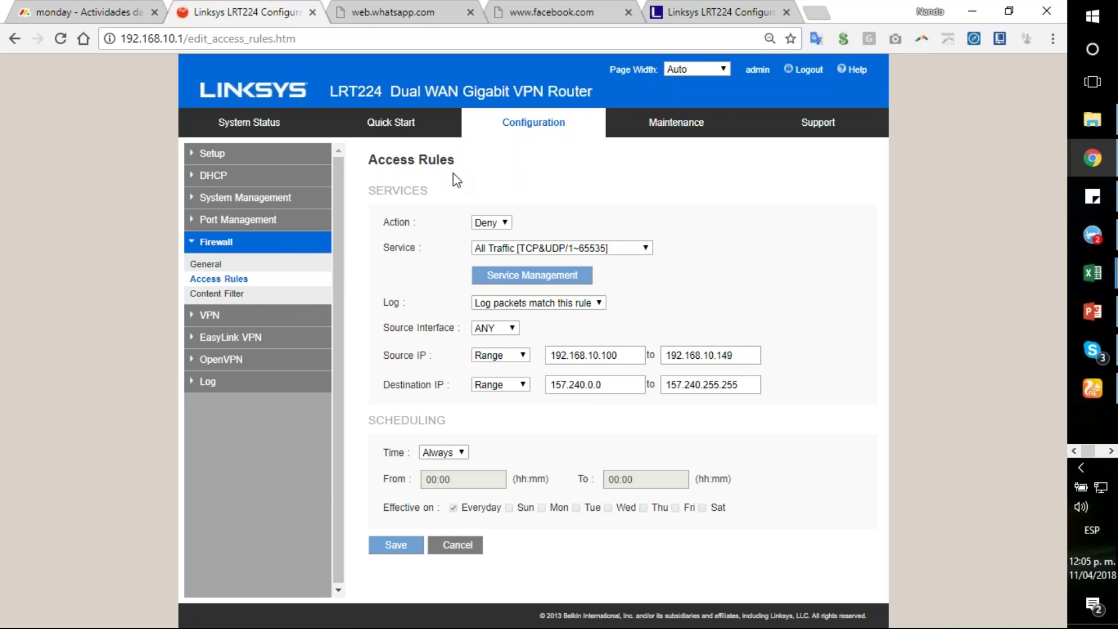
left_click(506, 224)
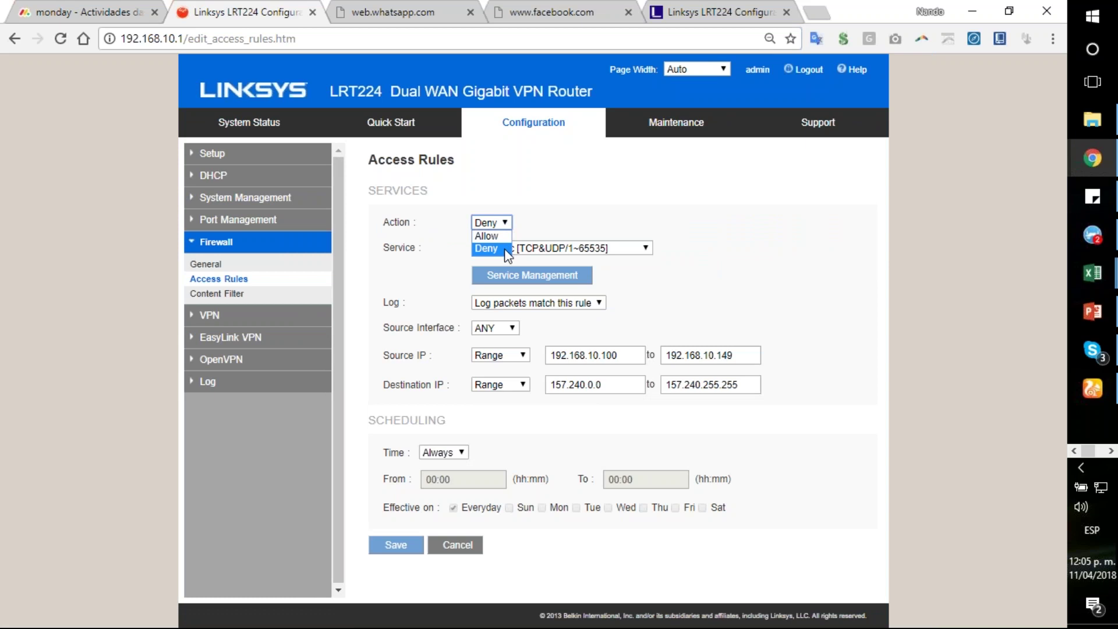
left_click(504, 249)
left_click(640, 248)
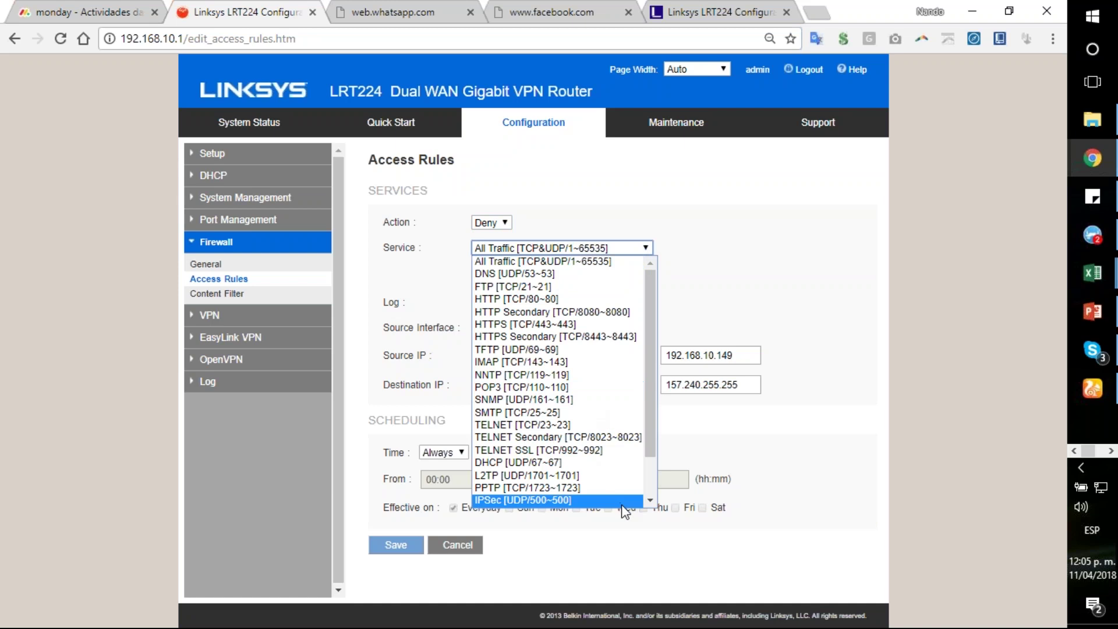
left_click_drag(653, 325, 665, 300)
scroll(639, 373, "down", 1)
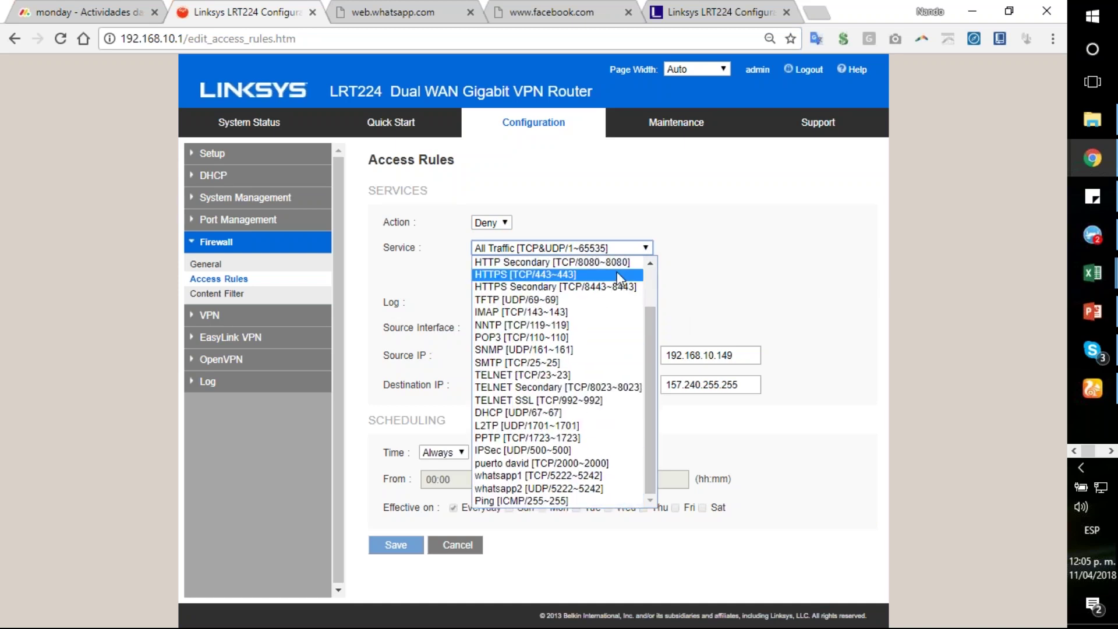
scroll(652, 389, "up", 1)
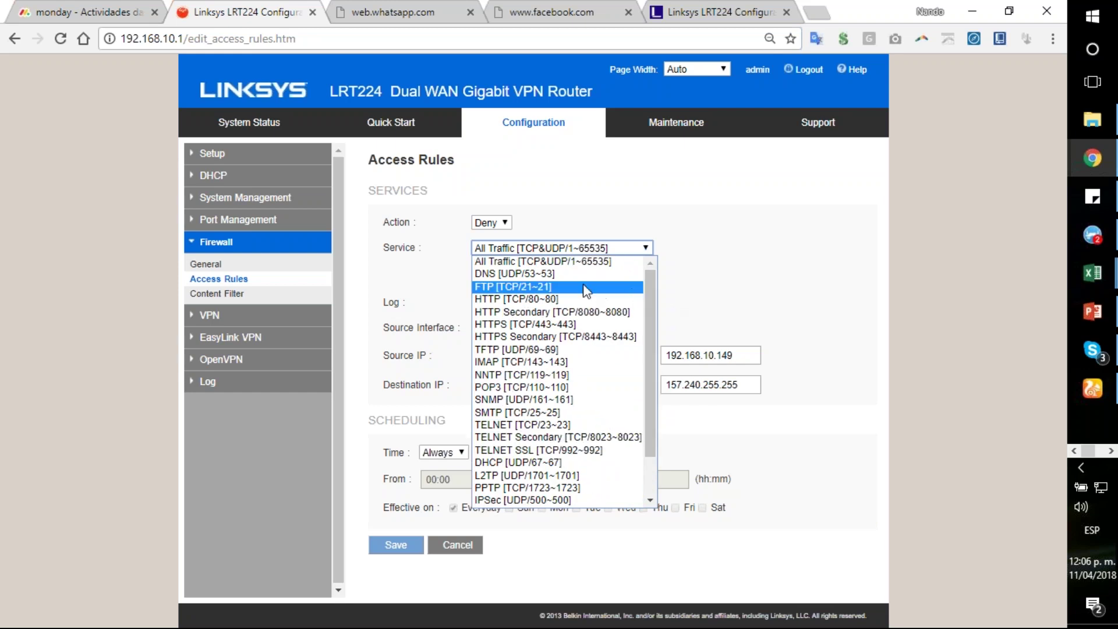
left_click(693, 284)
Step: Look at Service Management, close it without adding a service, and leave All Traffic selected
left_click(544, 285)
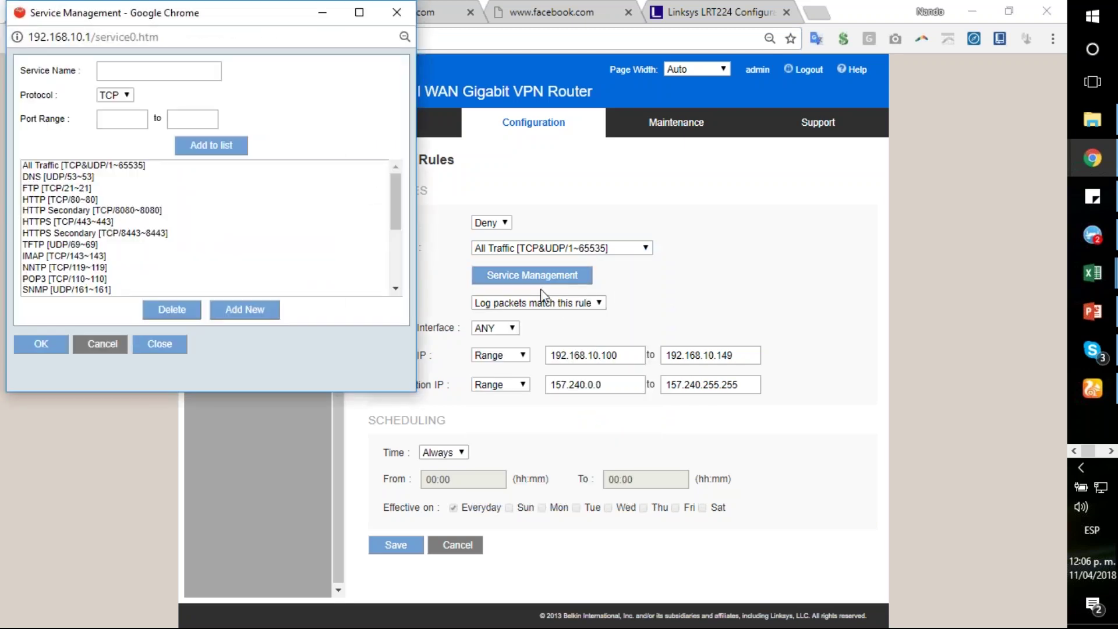
left_click(142, 71)
left_click(133, 120)
key("Tab")
left_click(160, 348)
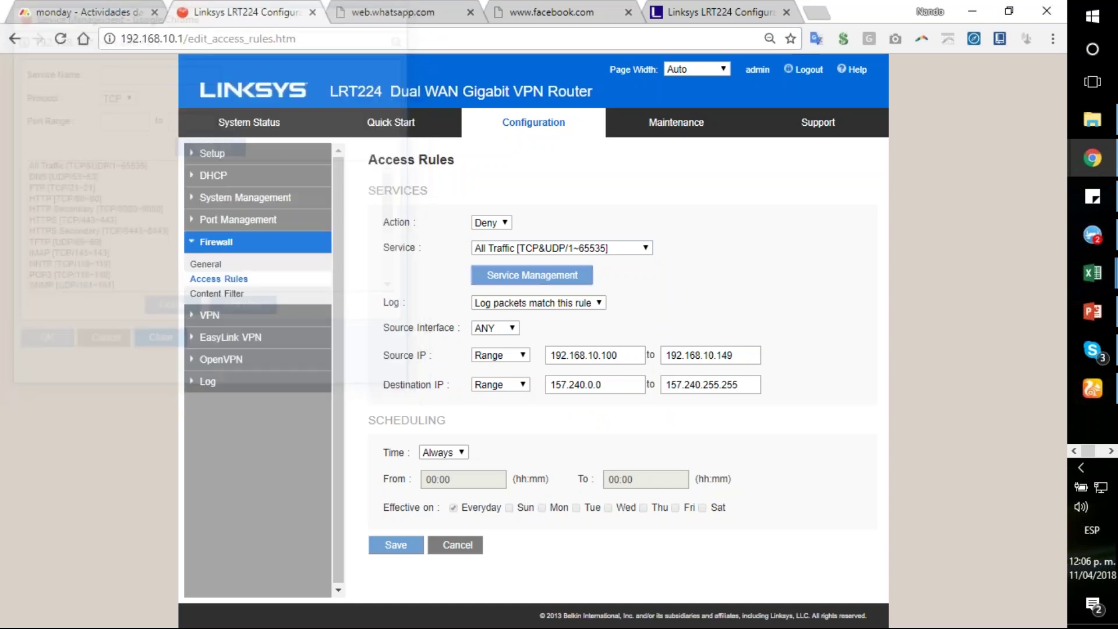
left_click(565, 249)
scroll(625, 337, "down", 2)
left_click(739, 247)
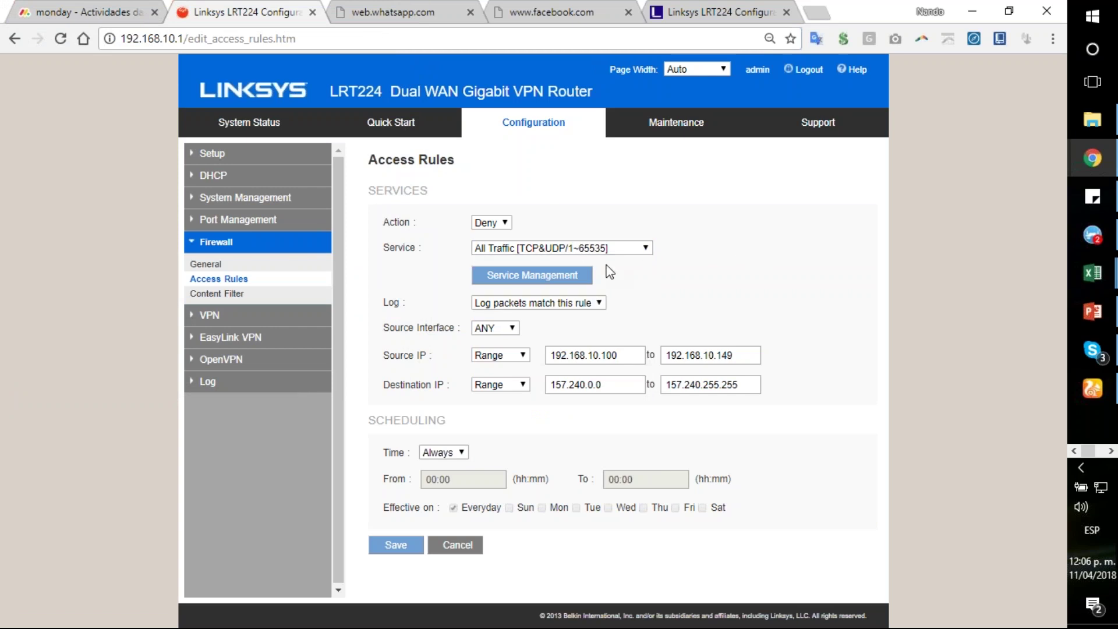
left_click(587, 304)
left_click(596, 317)
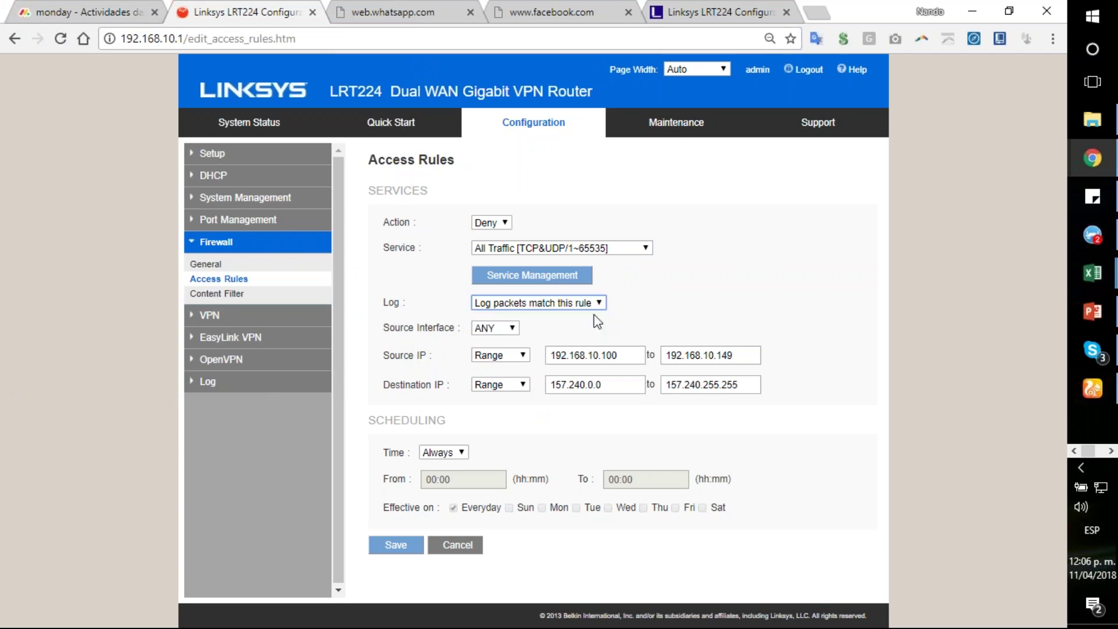
left_click(514, 329)
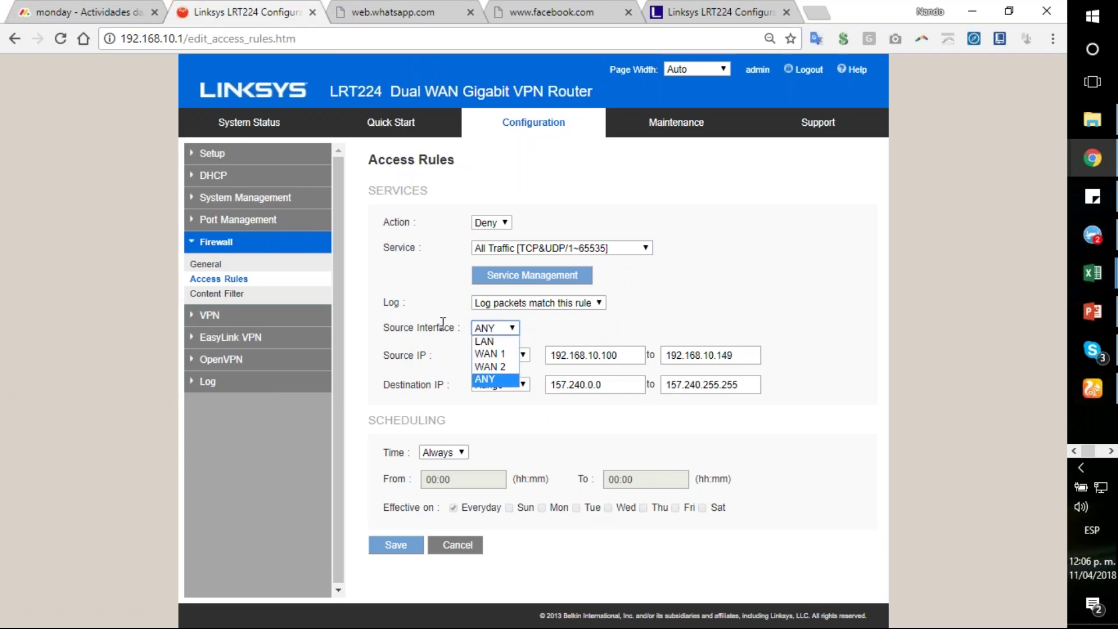
left_click(501, 377)
left_click(502, 331)
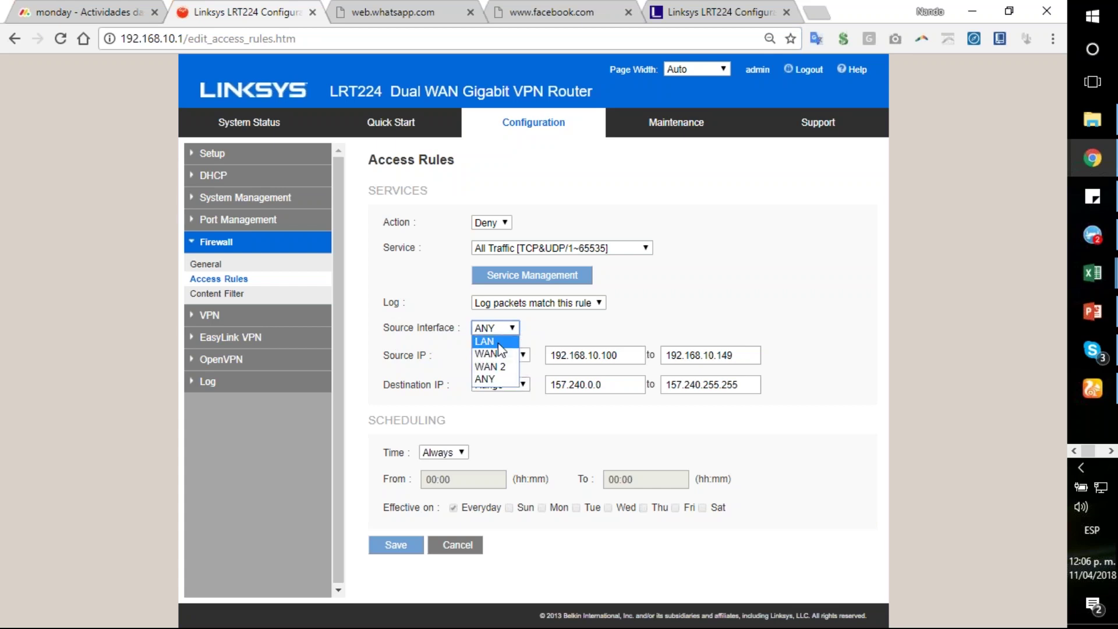
left_click(531, 333)
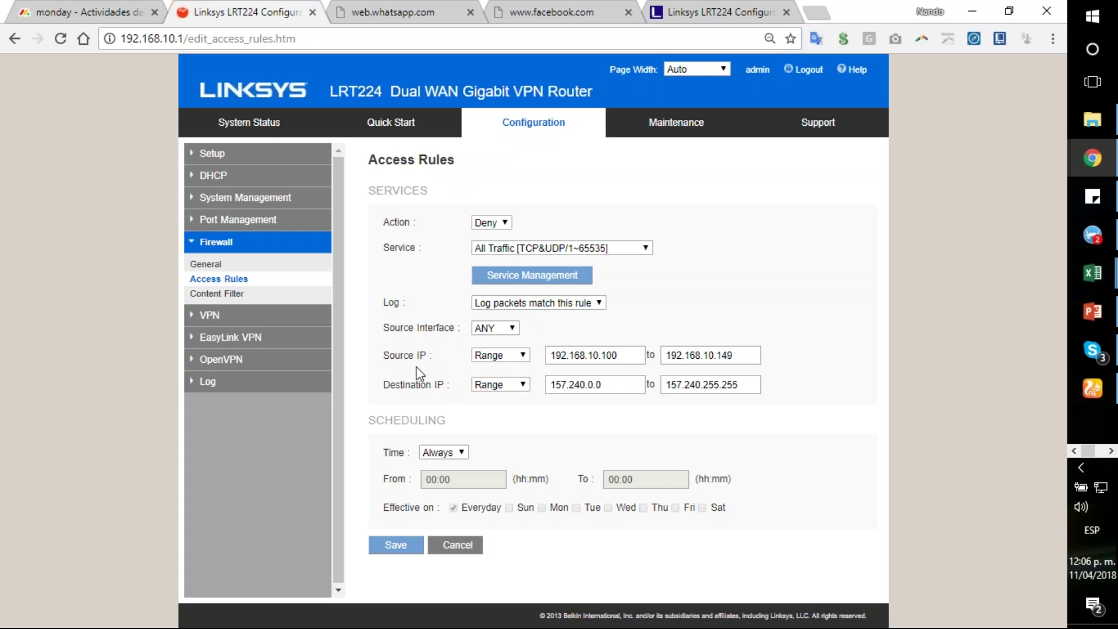
left_click_drag(379, 355, 407, 327)
left_click(448, 355)
left_click(512, 360)
left_click(388, 356)
left_click(492, 356)
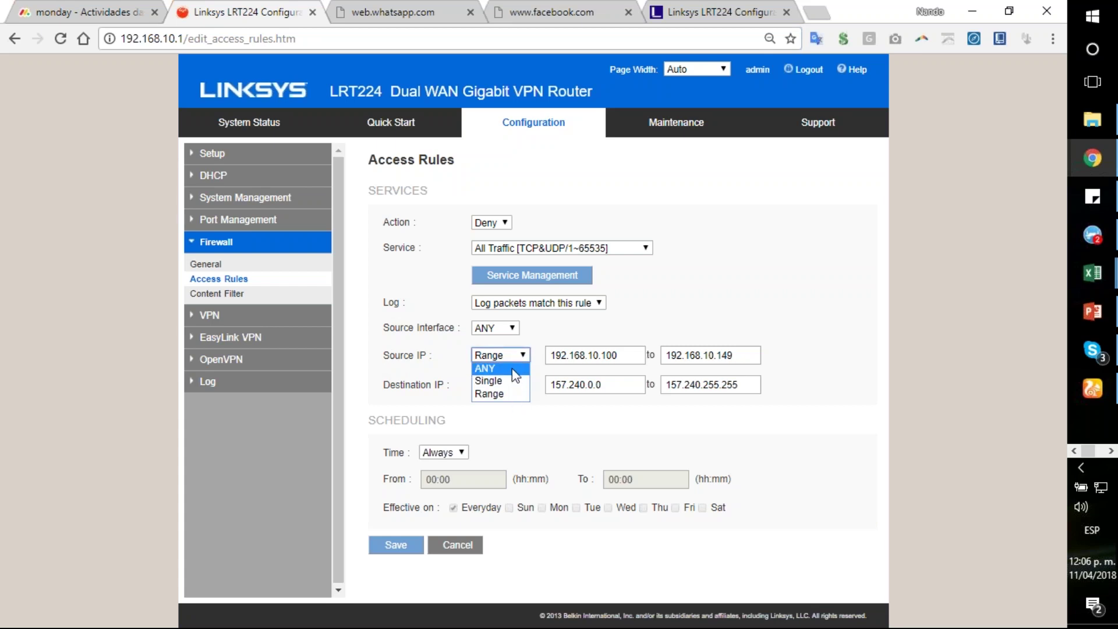
left_click(512, 369)
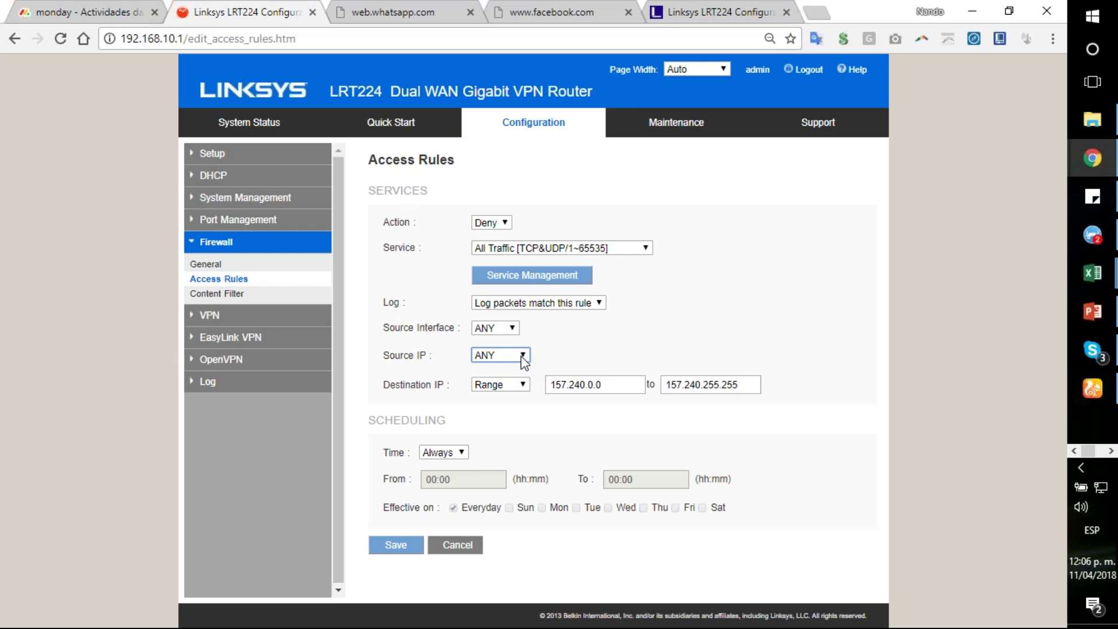
left_click(523, 357)
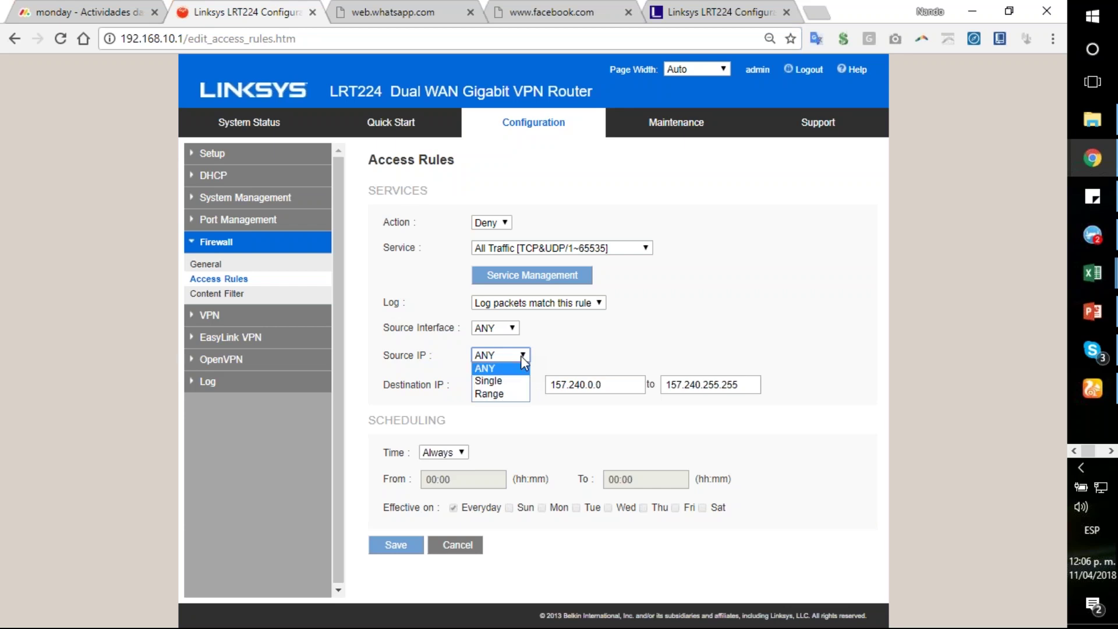
left_click(513, 394)
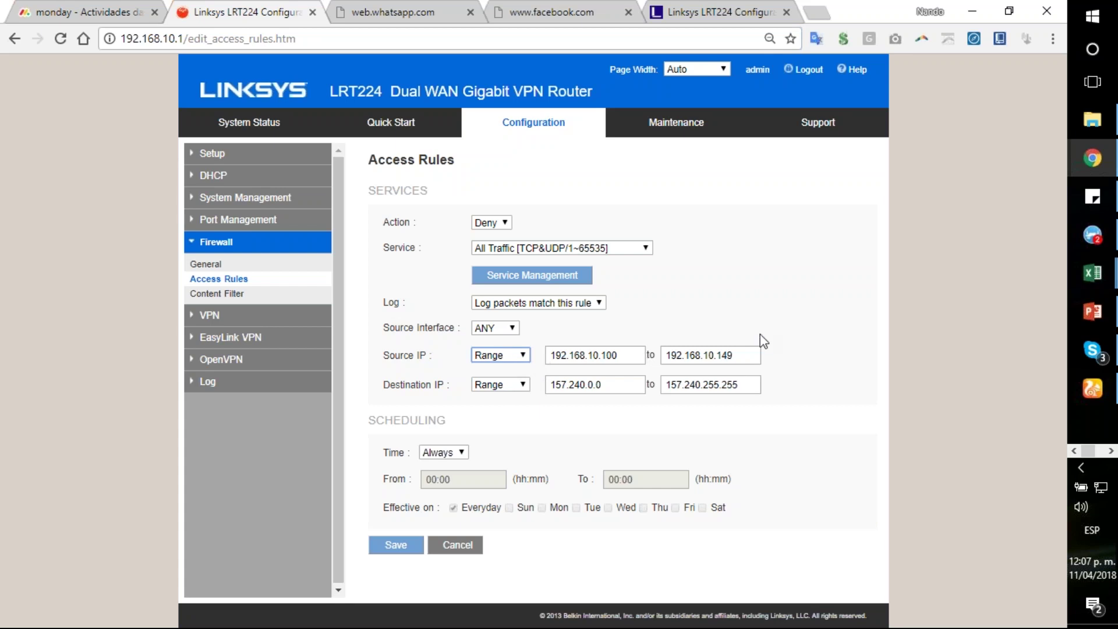
left_click(520, 356)
left_click(510, 380)
left_click(520, 357)
left_click(510, 396)
double_click(585, 386)
key("Tab")
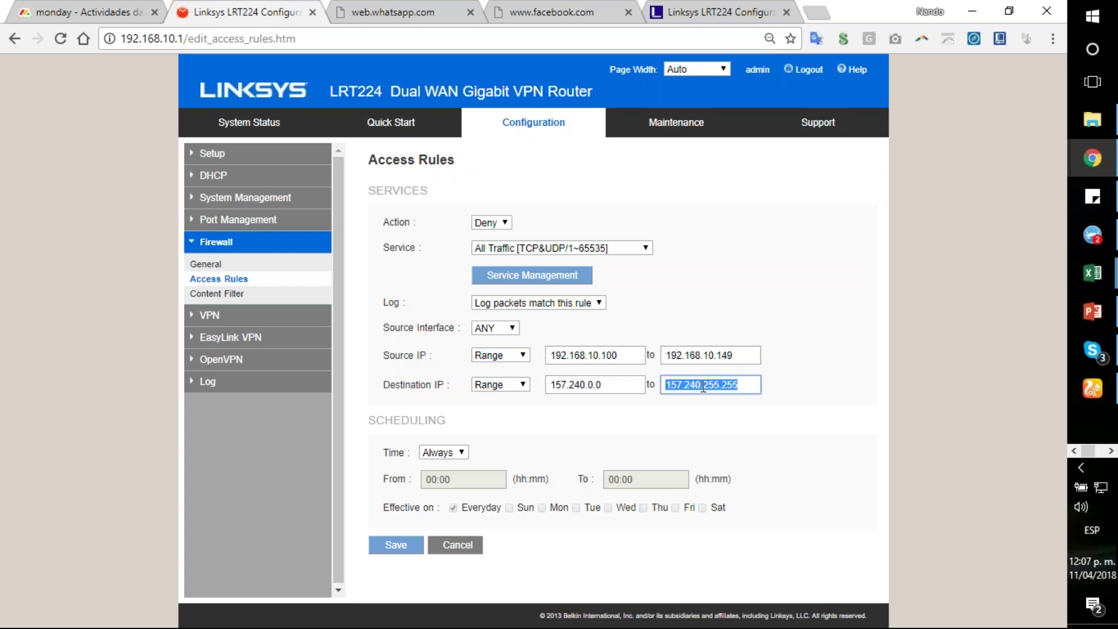
key("End")
left_click(619, 428)
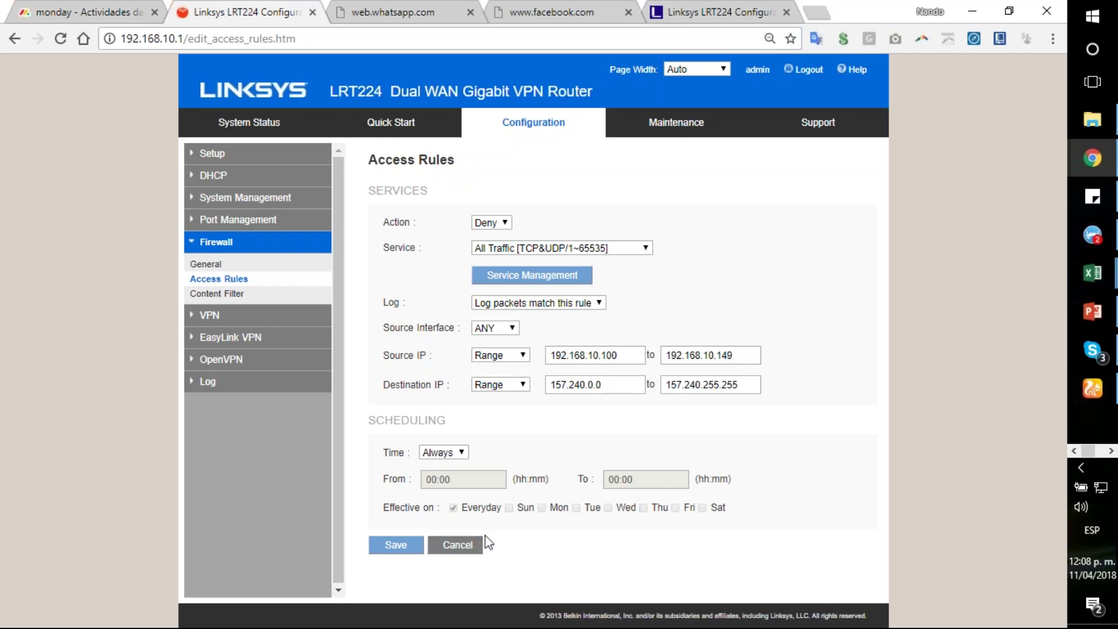
left_click(458, 550)
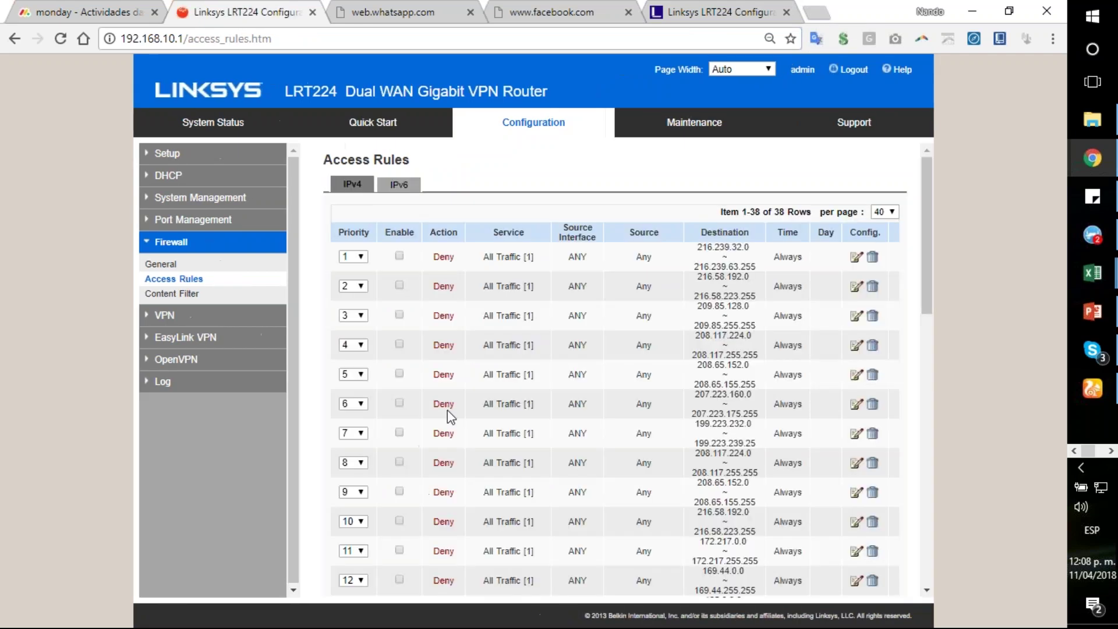
scroll(449, 417, "down", 10)
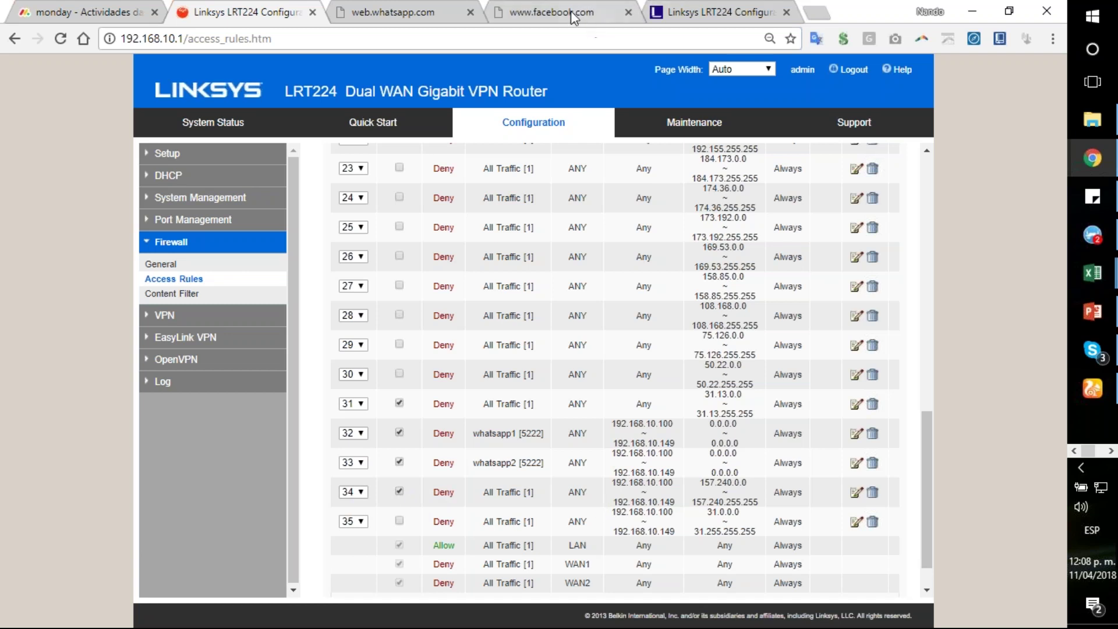
left_click(817, 12)
type("faceb")
key("Return")
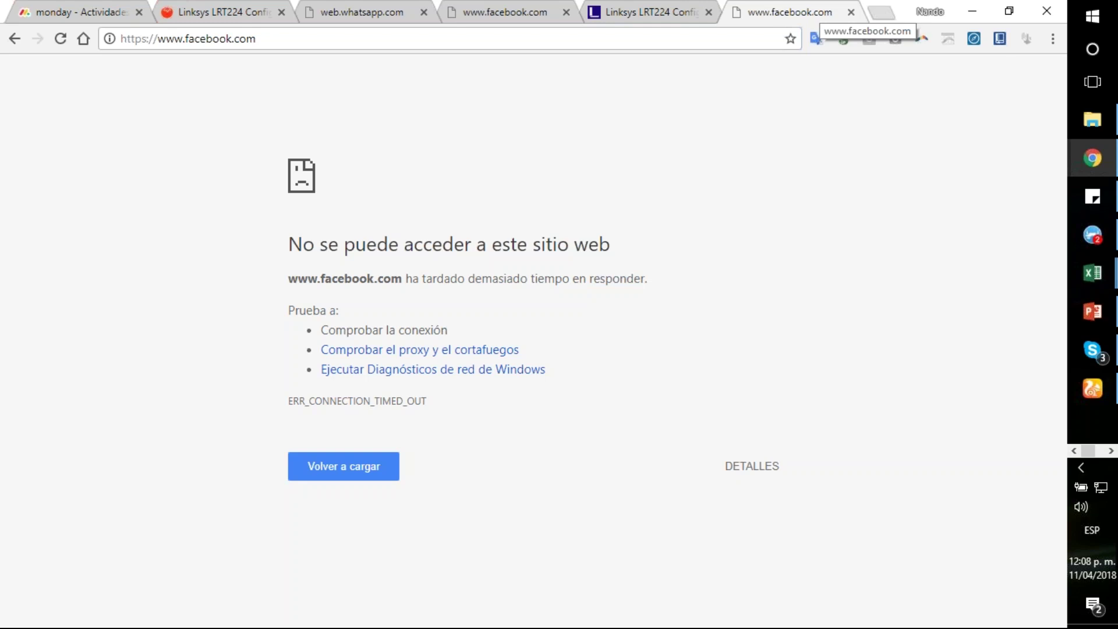
key("F5")
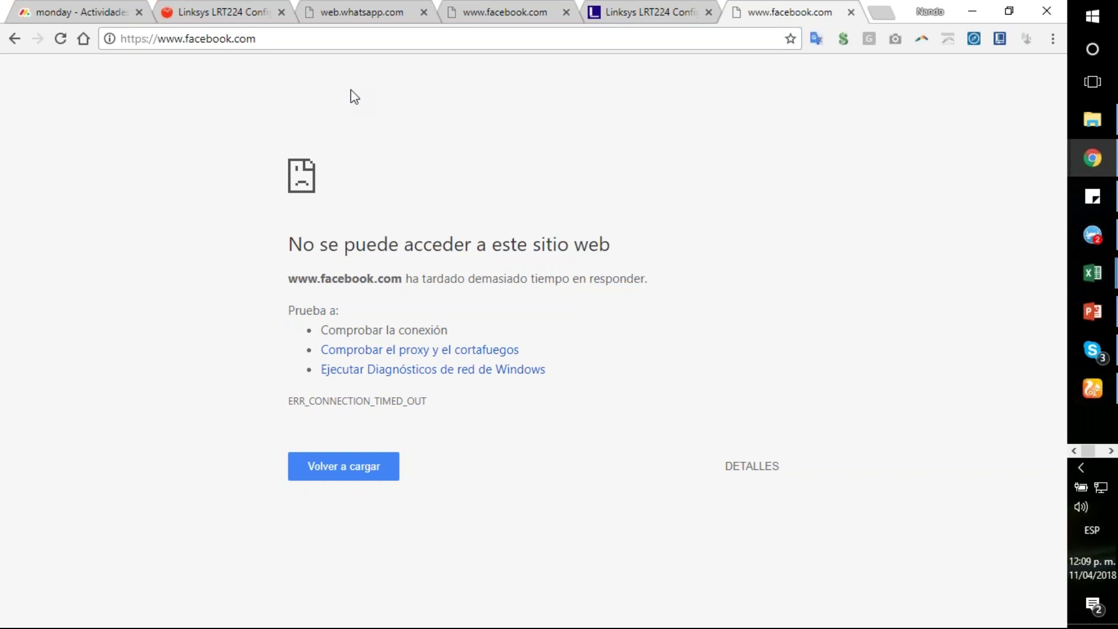
left_click(1111, 451)
left_click(1092, 119)
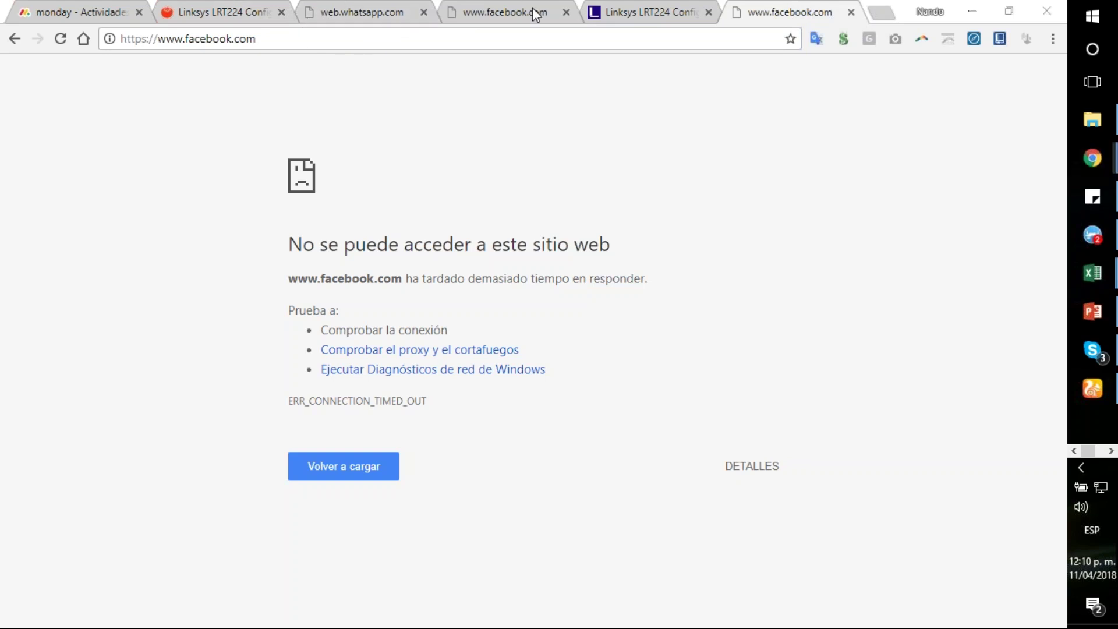
Step: Review the router's Access Rules tab, then reload the Facebook tab to load the news feed
left_click(226, 11)
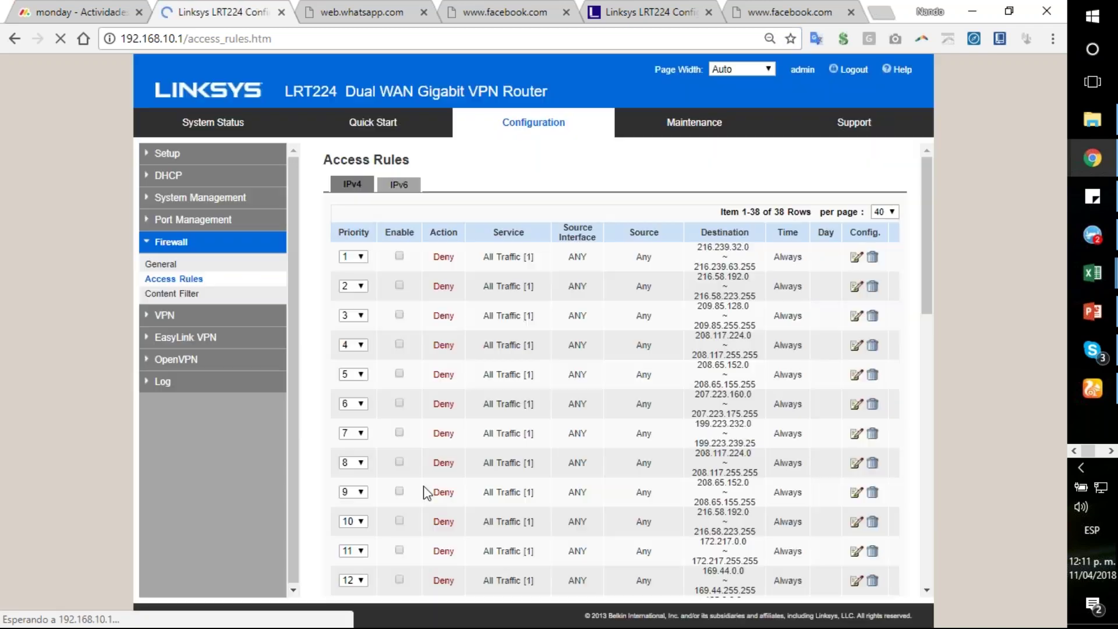
left_click(798, 13)
left_click(57, 44)
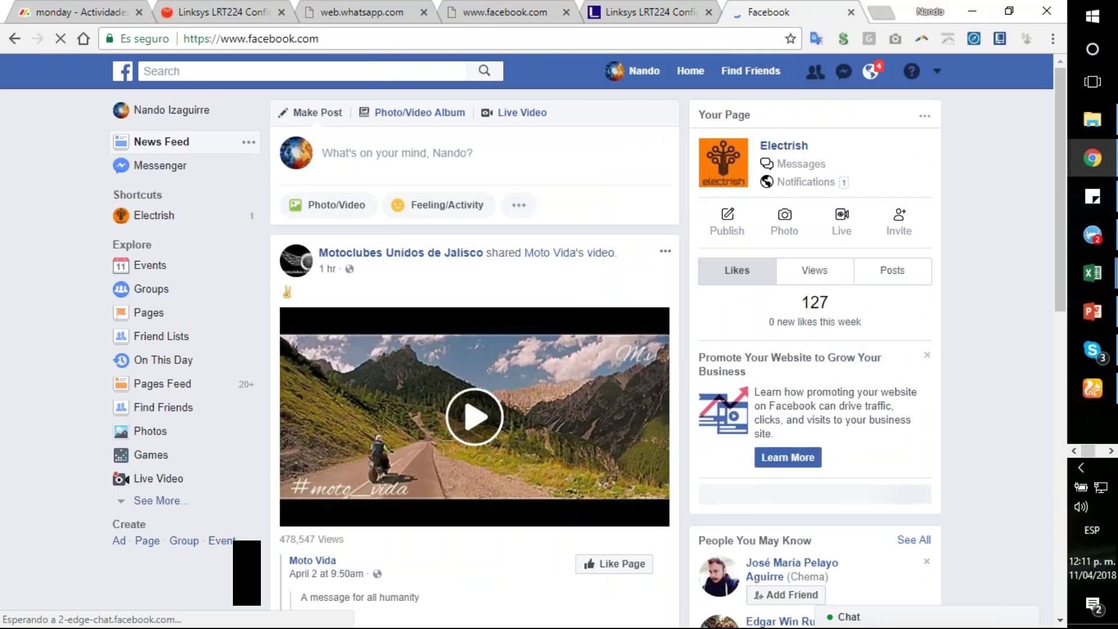
left_click(1093, 16)
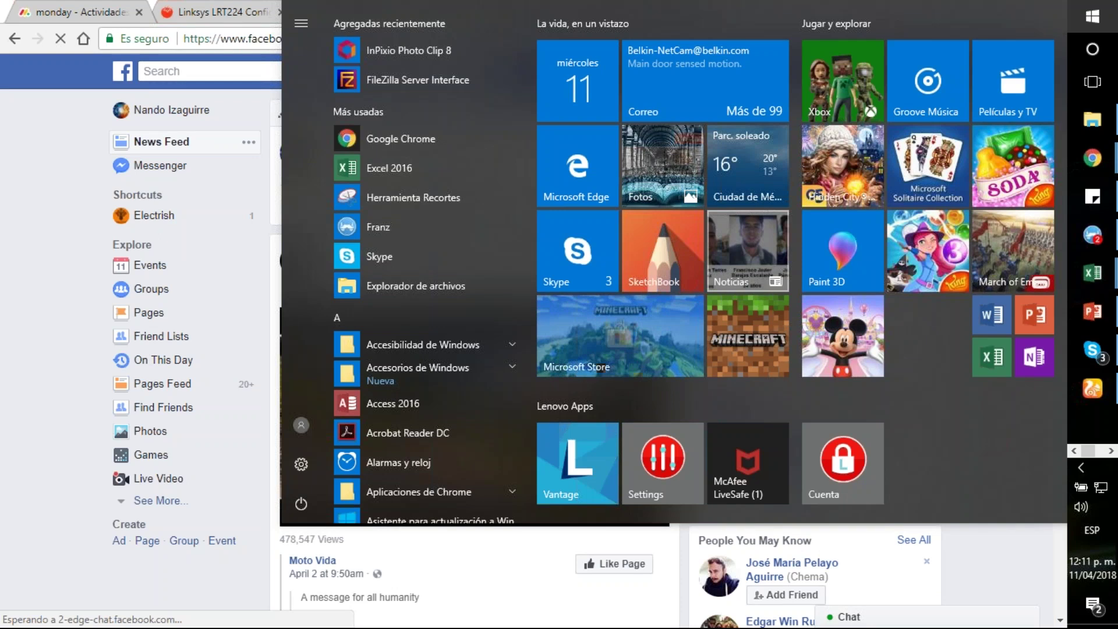
type("cmd")
key("Return")
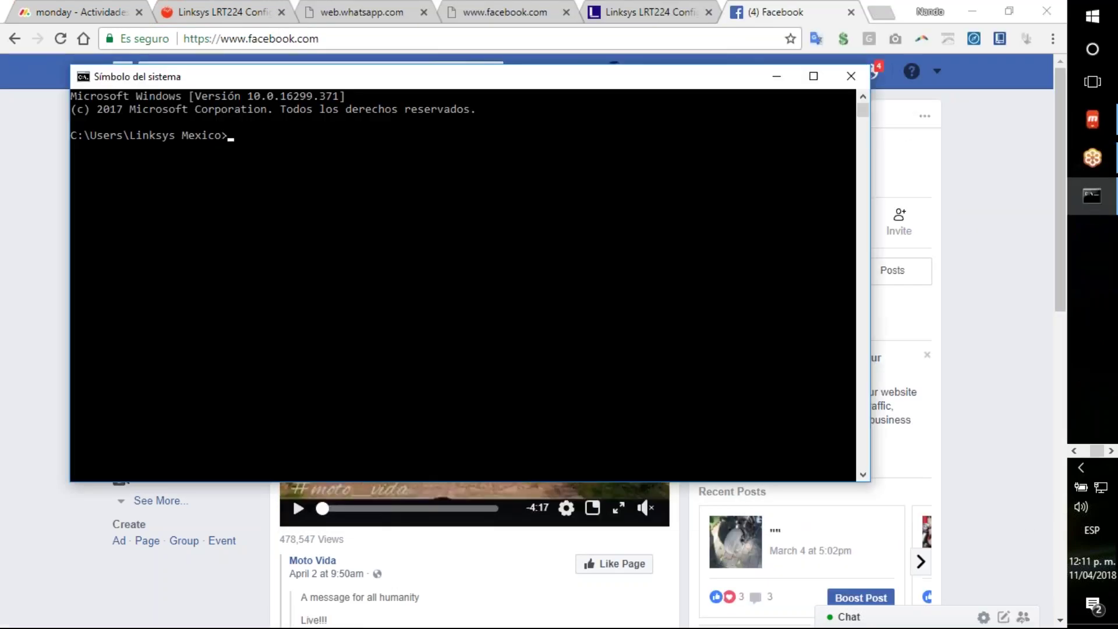
type("ping www.facebook.com")
key("Return")
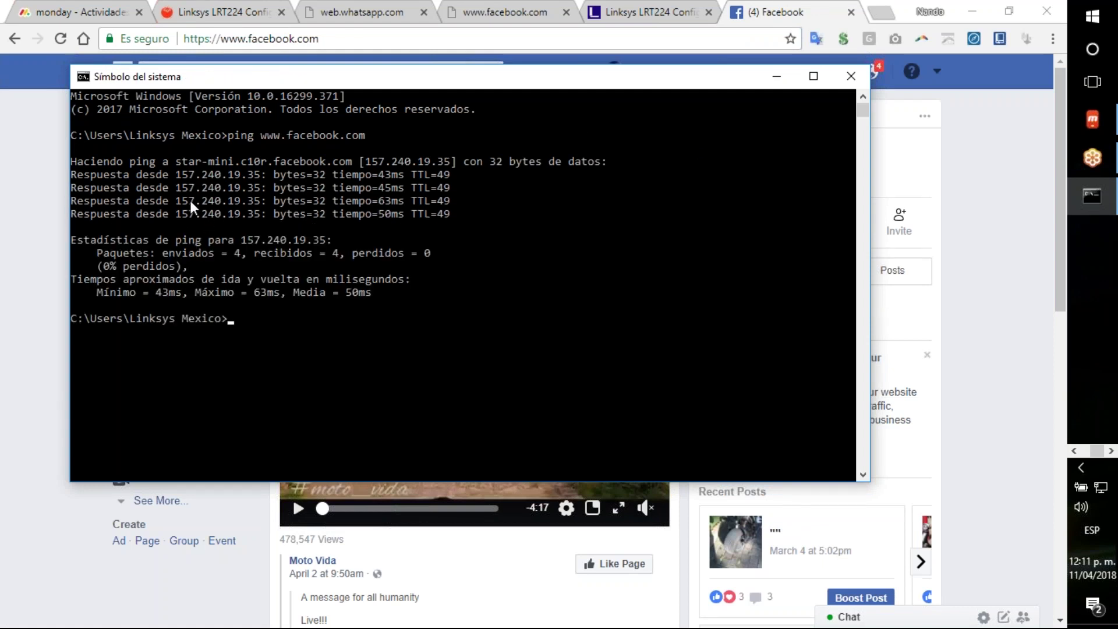
Step: Rerun the Facebook ping with -t so it runs continuously
key("Up")
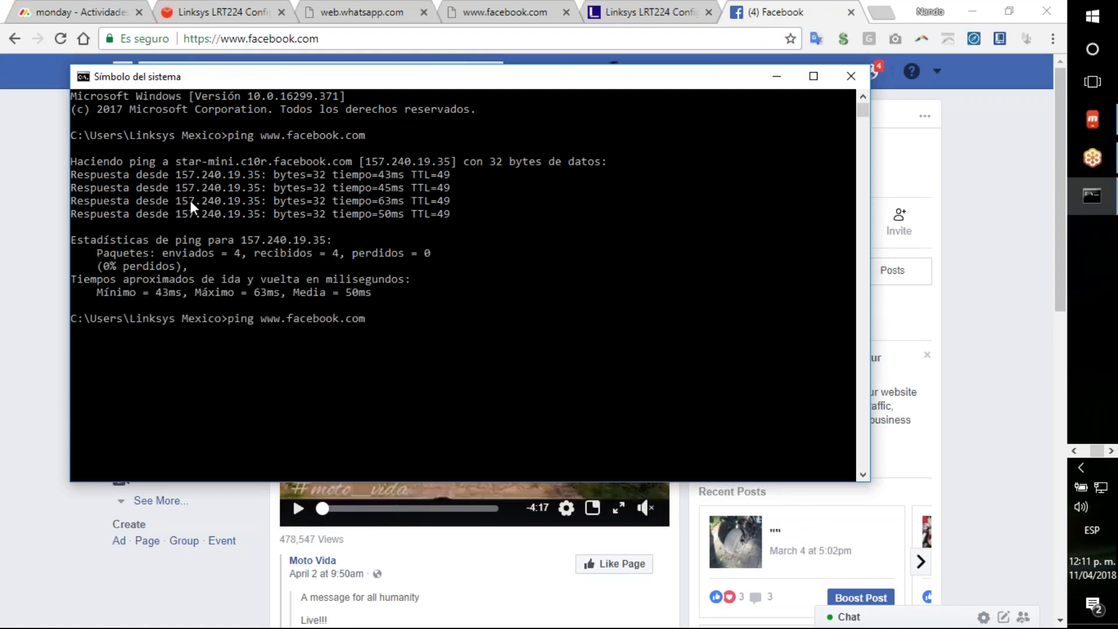
type("-t")
key("Return")
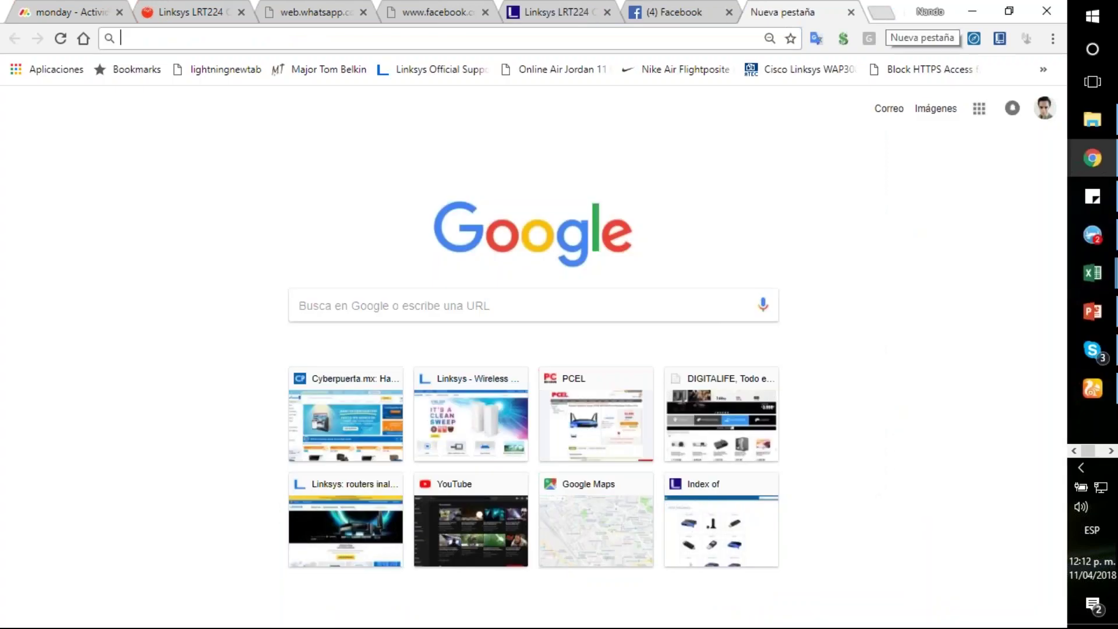
Step: Look up the address 157.240.19.35 on who.is
type("who.is")
key("Return")
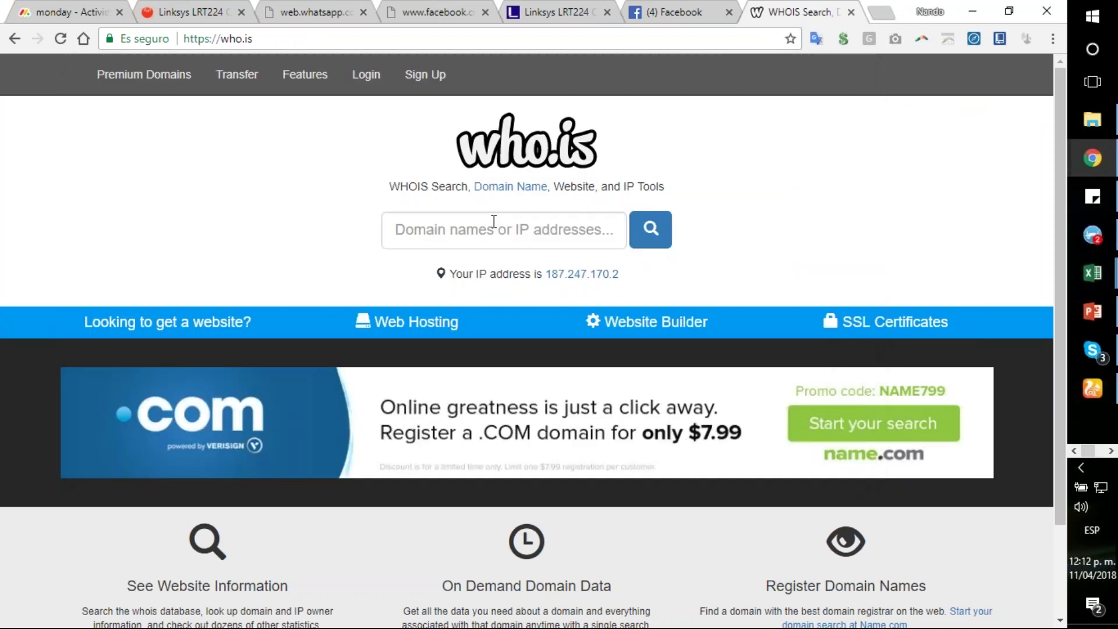
left_click(492, 223)
type("157.")
key("Down")
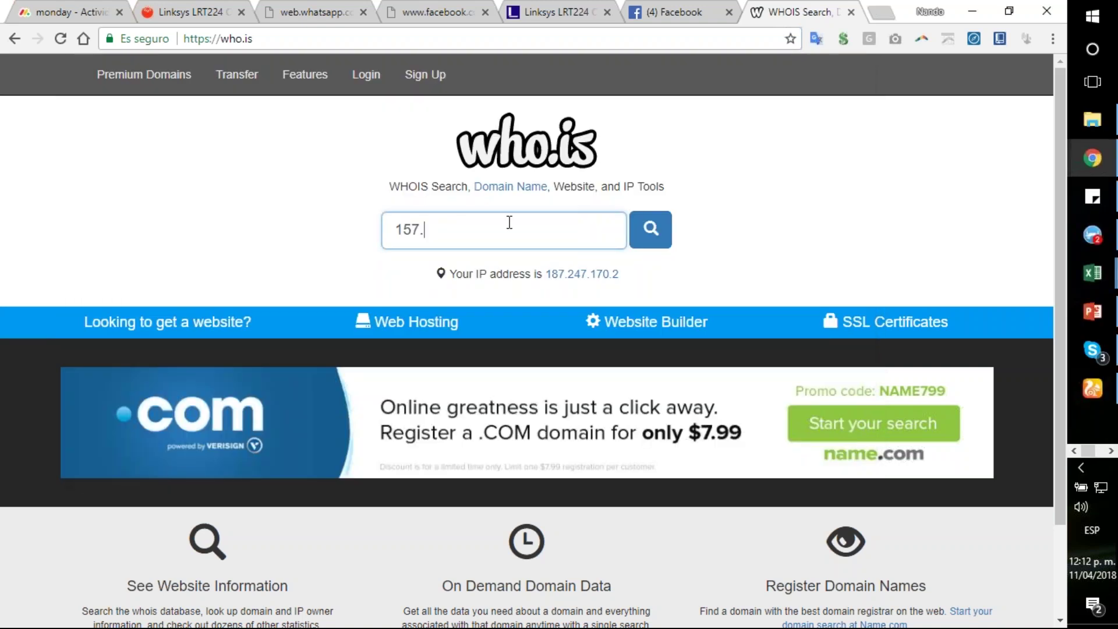
type("2")
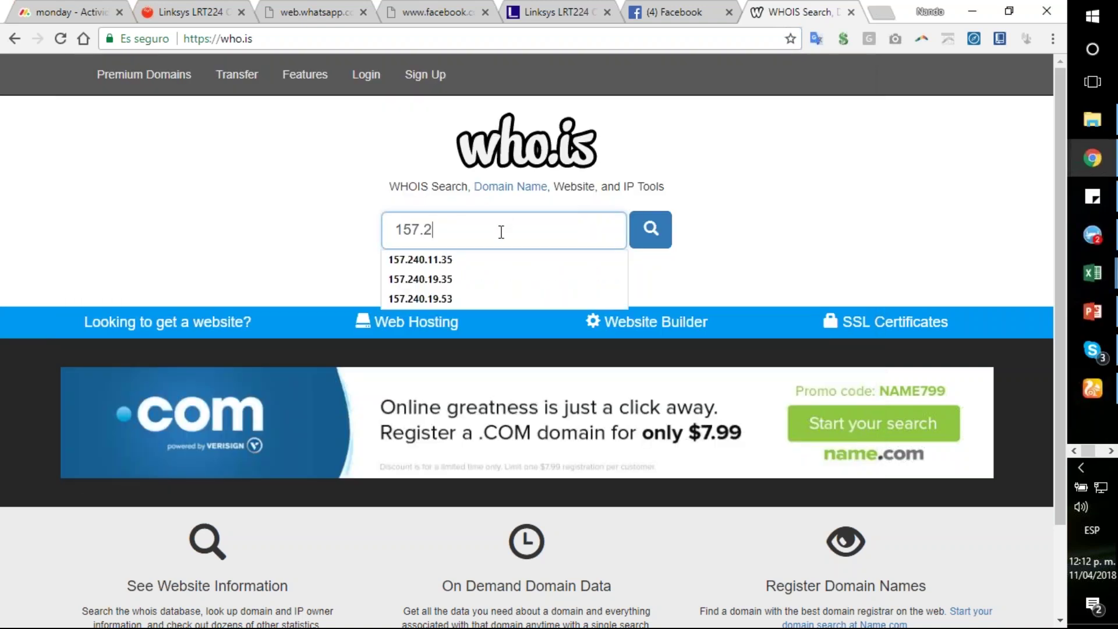
type("40.19.35")
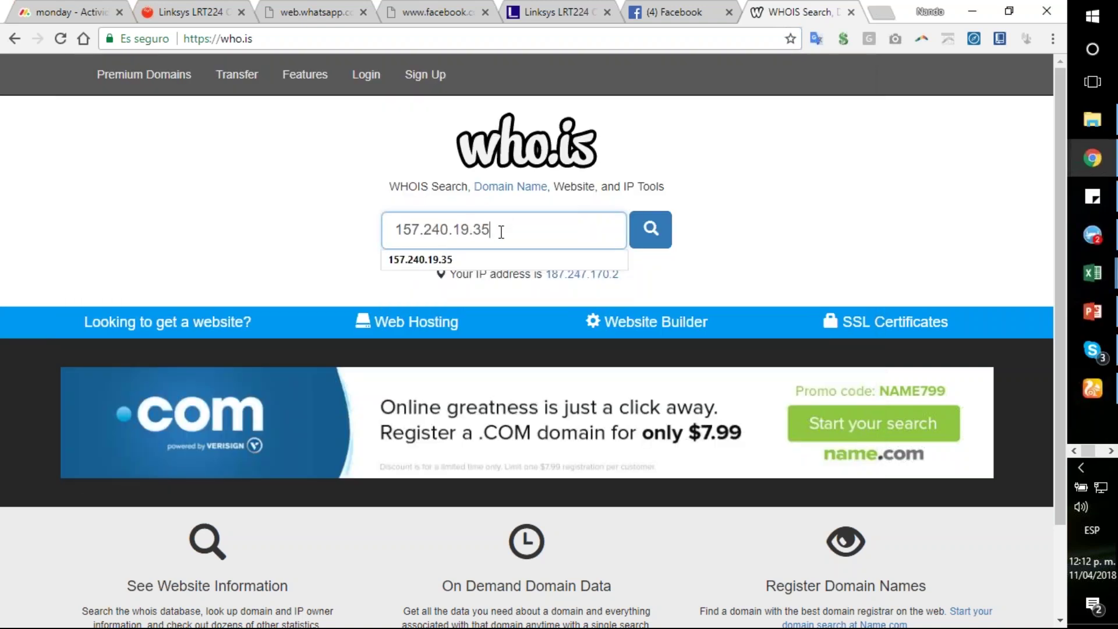
key("Return")
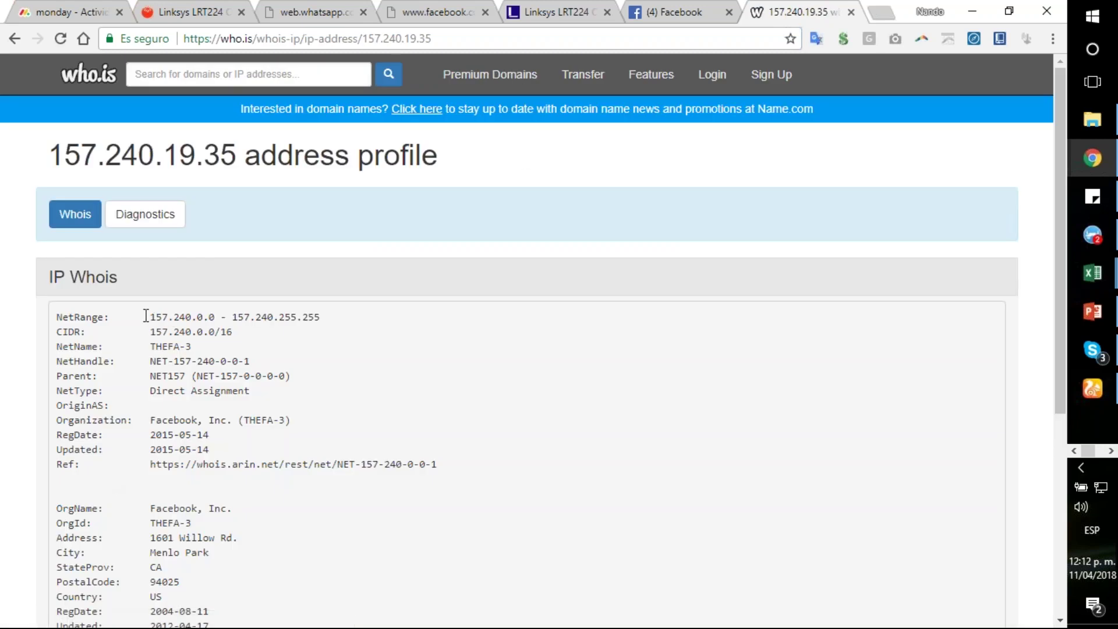
Step: Select the Whois NetRange addresses 157.240.0.0 and 157.240.255.255
left_click_drag(148, 317, 224, 316)
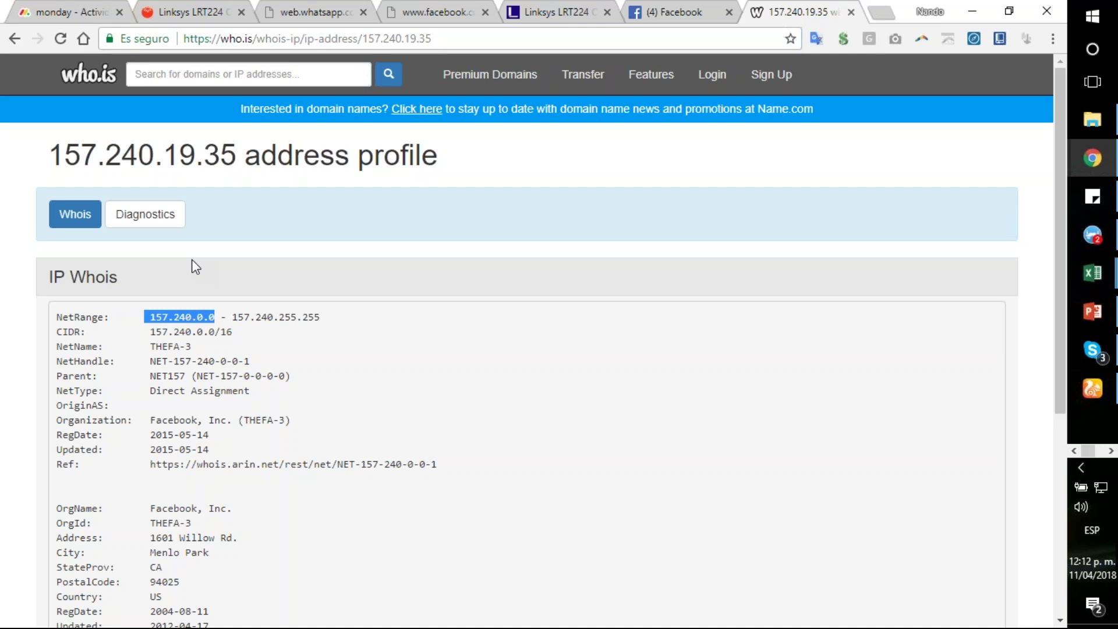
left_click(208, 318)
left_click_drag(232, 317, 332, 324)
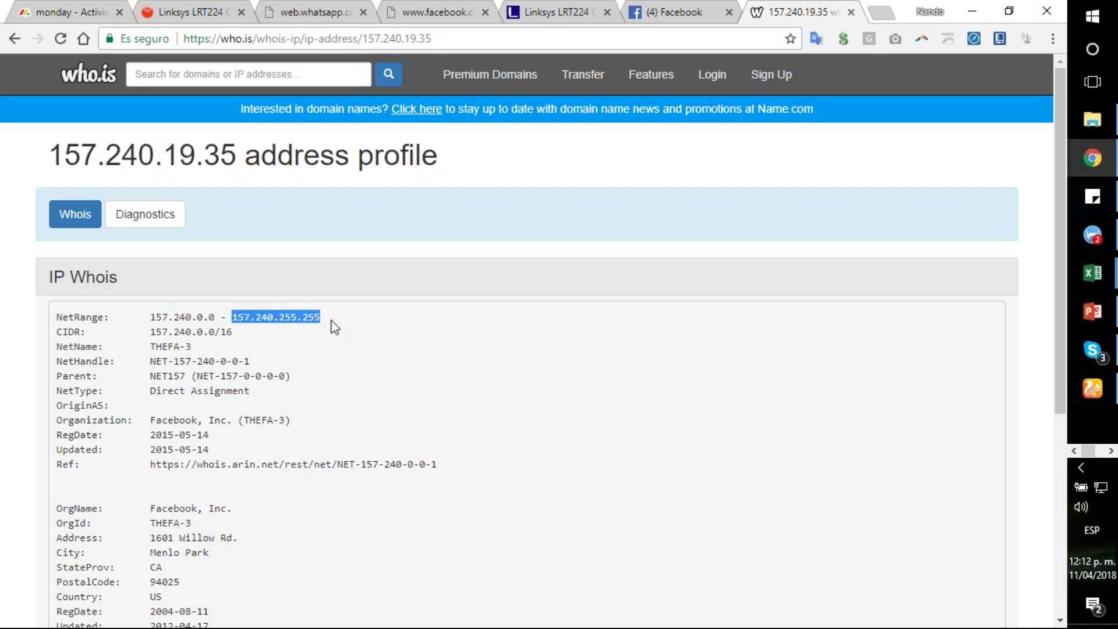
left_click_drag(149, 317, 221, 319)
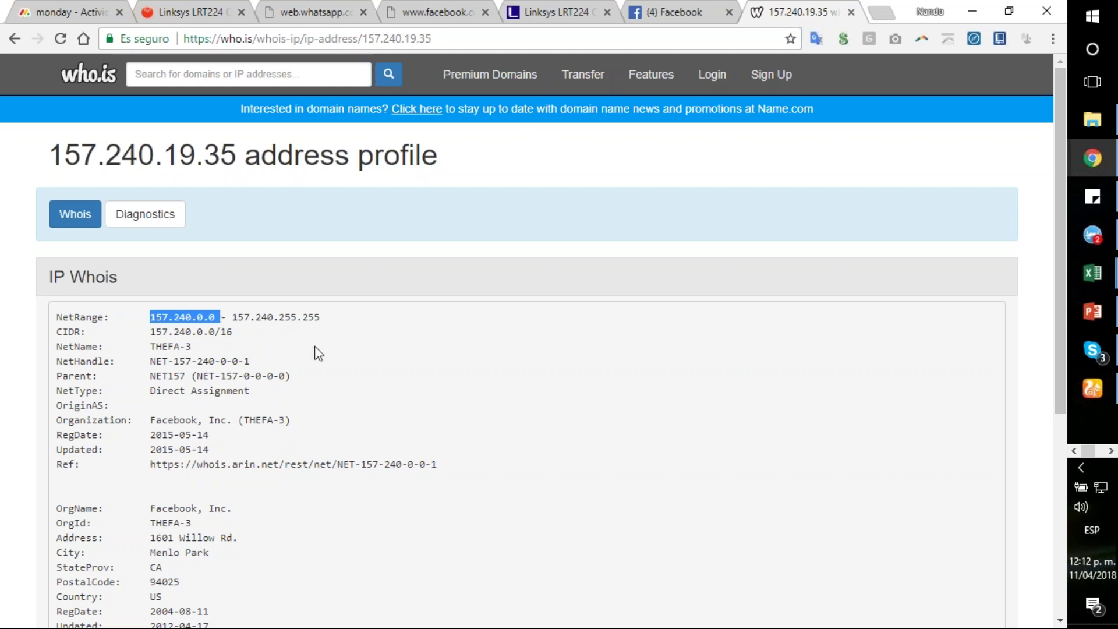
Step: Scroll to the bottom of the Access Rules table and open rule 34 for editing
left_click(209, 20)
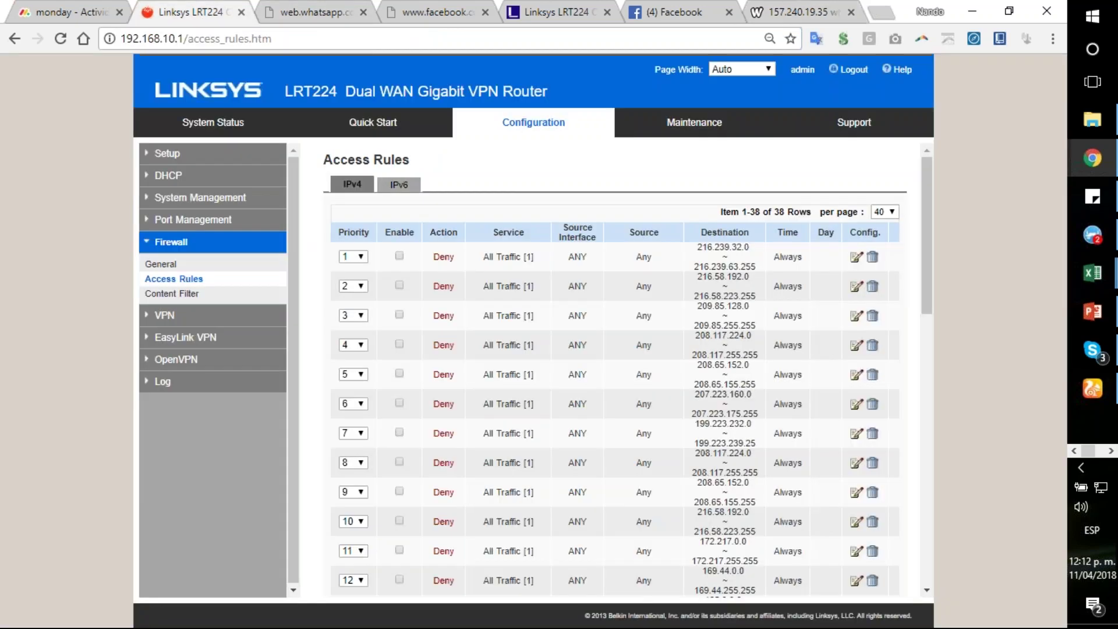
scroll(518, 428, "down", 1)
scroll(520, 430, "down", 11)
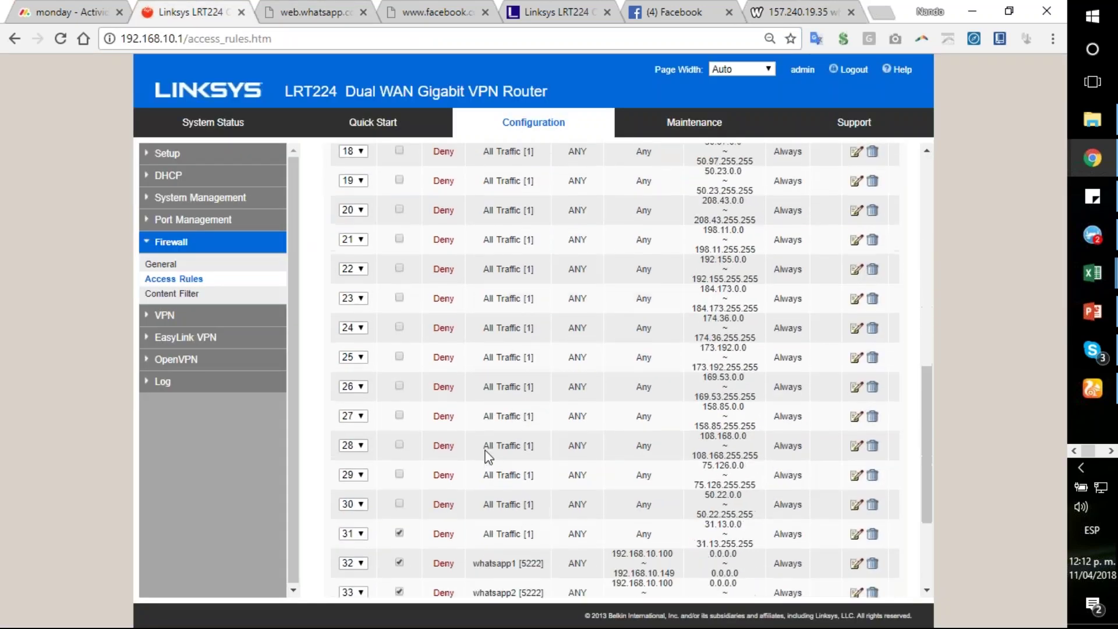
scroll(438, 441, "down", 3)
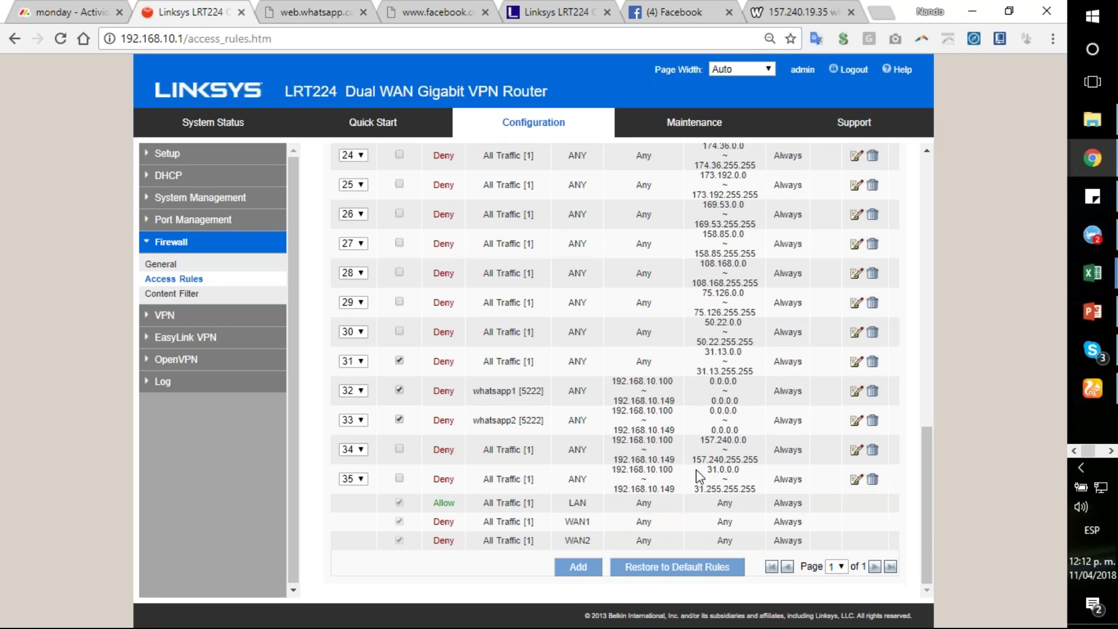
left_click(857, 452)
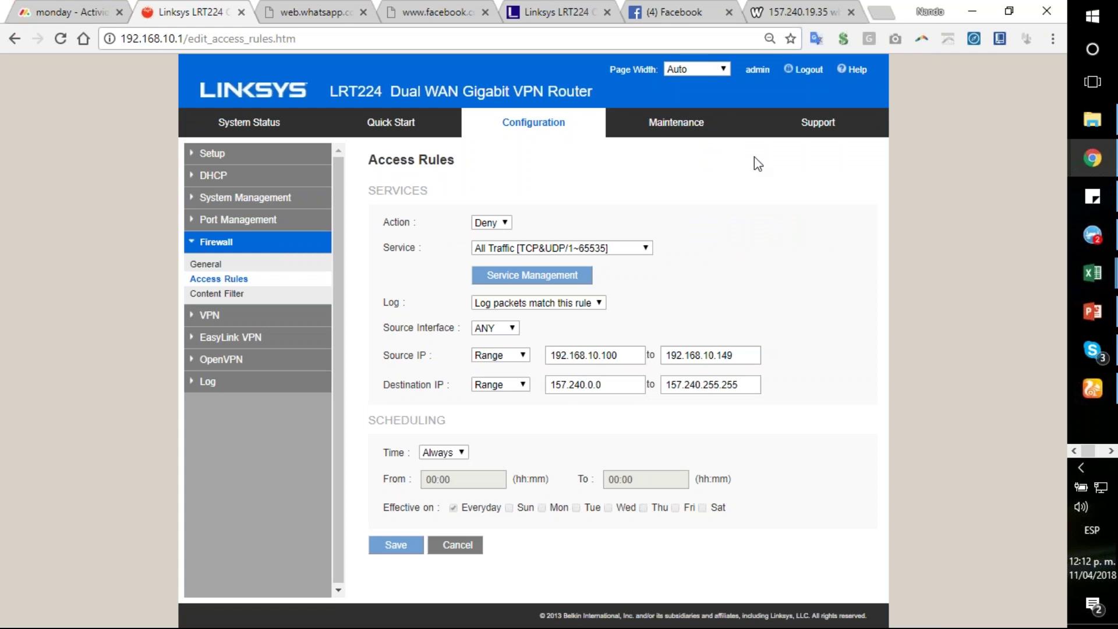
Step: Compare against the who.is address profile, then return to the rule editor
left_click(781, 12)
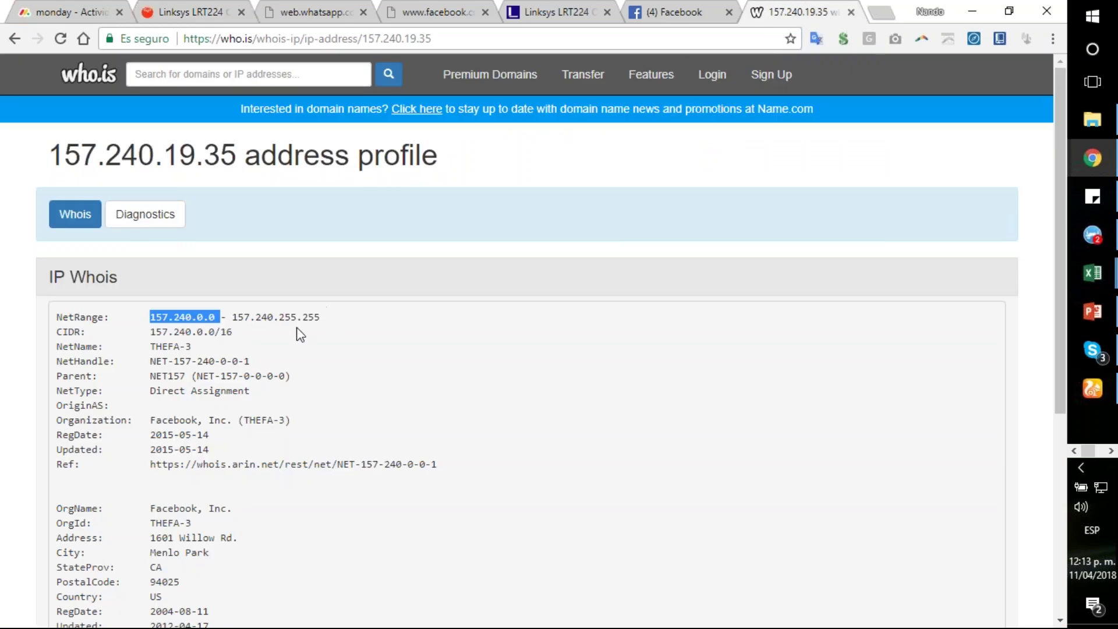
left_click(203, 13)
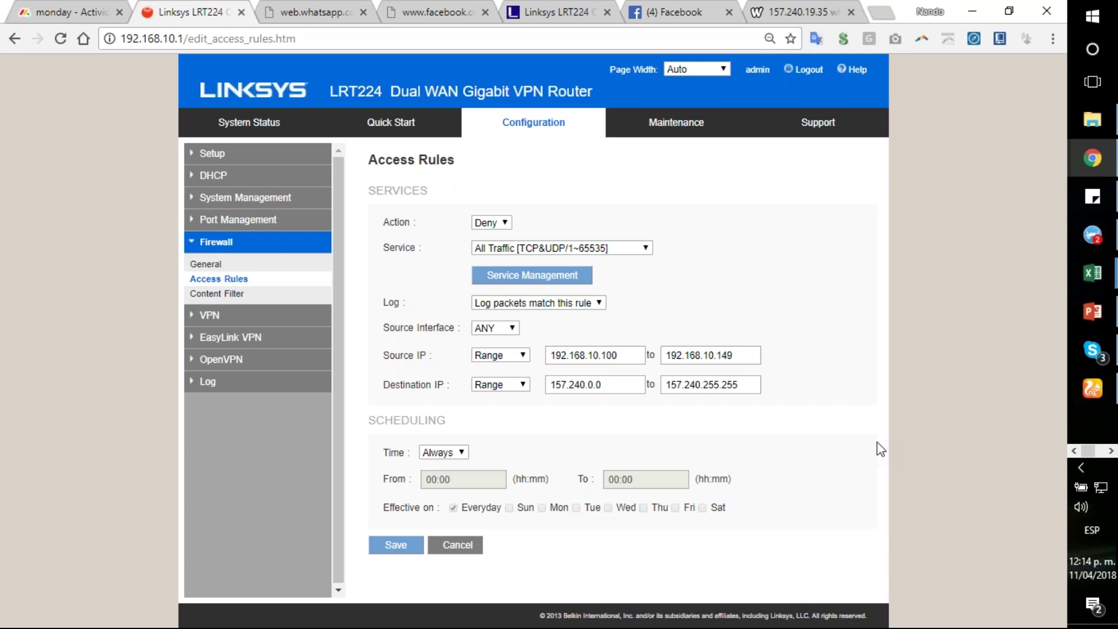
left_click(1112, 450)
Step: Stop the ping and continuously ping es-la.facebook.com, which replies from 157.240.19.19
left_click(1093, 196)
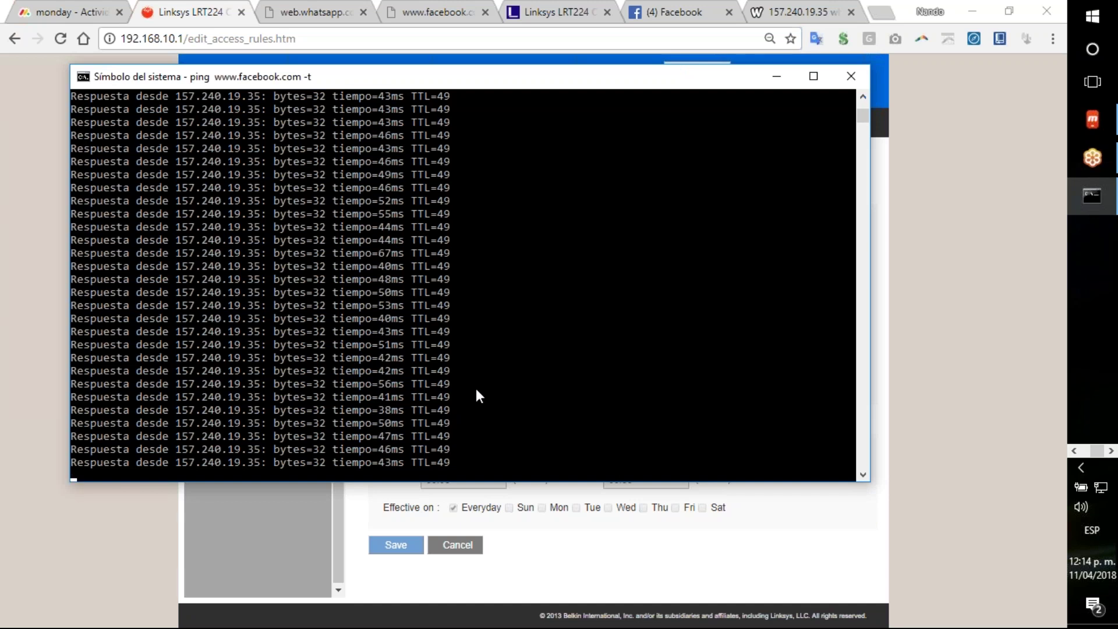
key("ctrl+c")
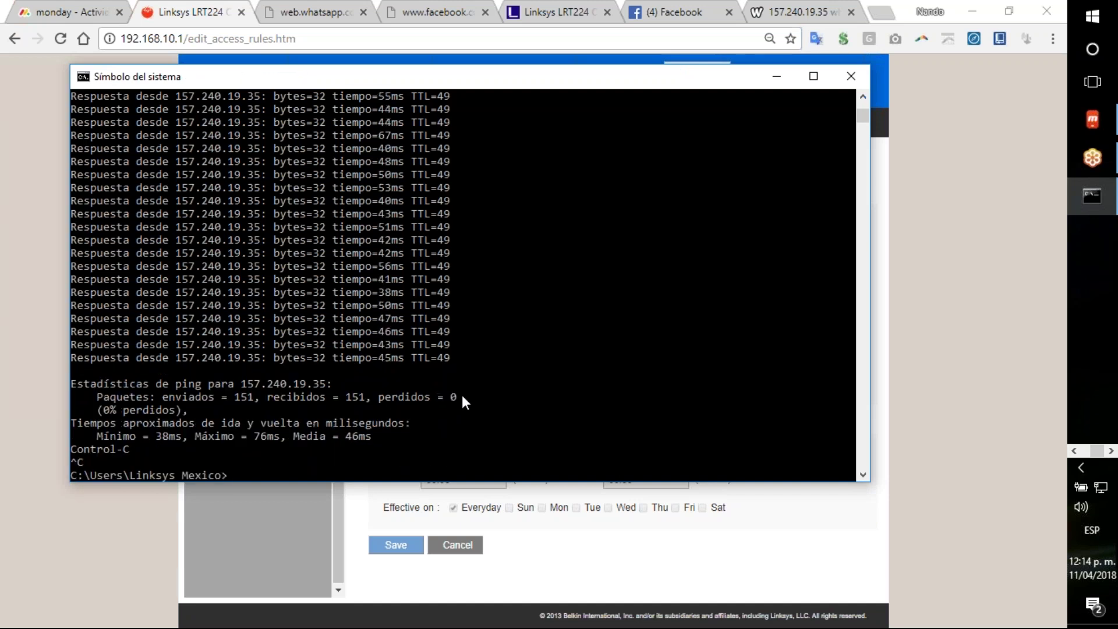
key("Up")
key("Up")
key("Left")
key("Left")
key("Left")
key("Left")
key("Left")
key("Left")
key("Left")
key("Left")
key("Left")
key("Left")
key("Left")
key("Left")
key("Left")
key("Left")
key("Left")
key("Left")
key("BackSpace")
key("BackSpace")
key("BackSpace")
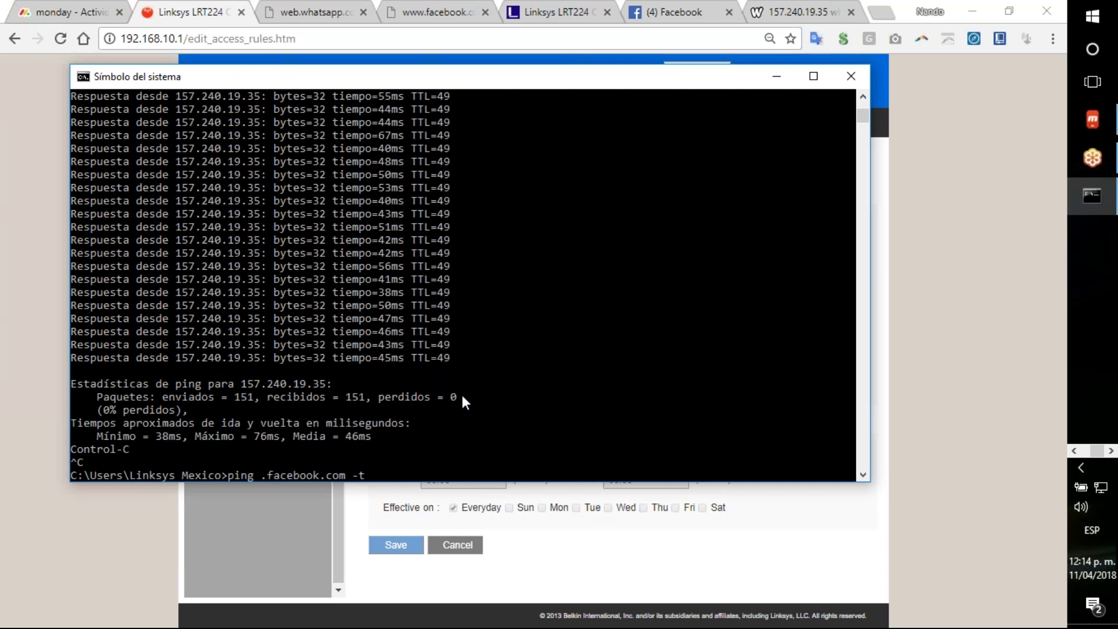
type("es-la")
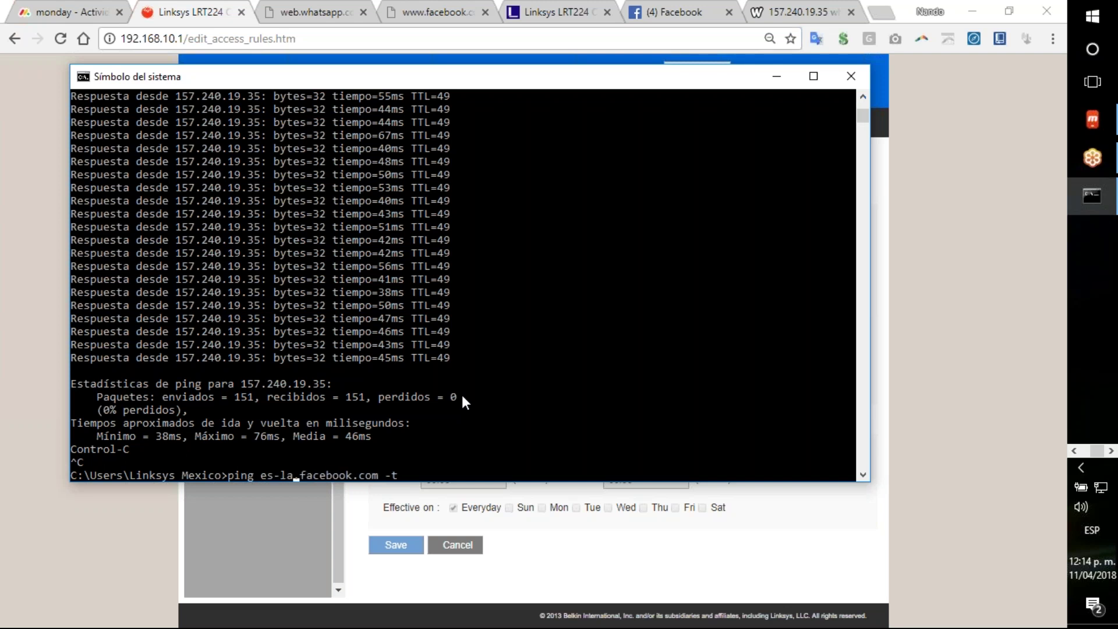
key("Return")
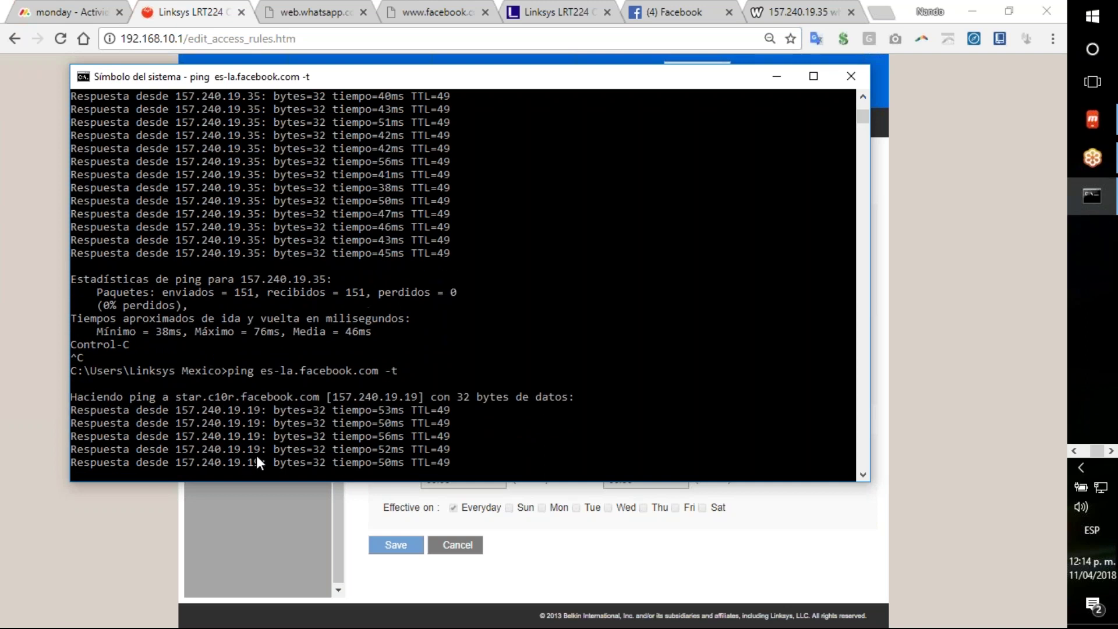
Step: Switch the continuous ping to m.facebook.com, answered by 157.240.19.35
key("ctrl+c")
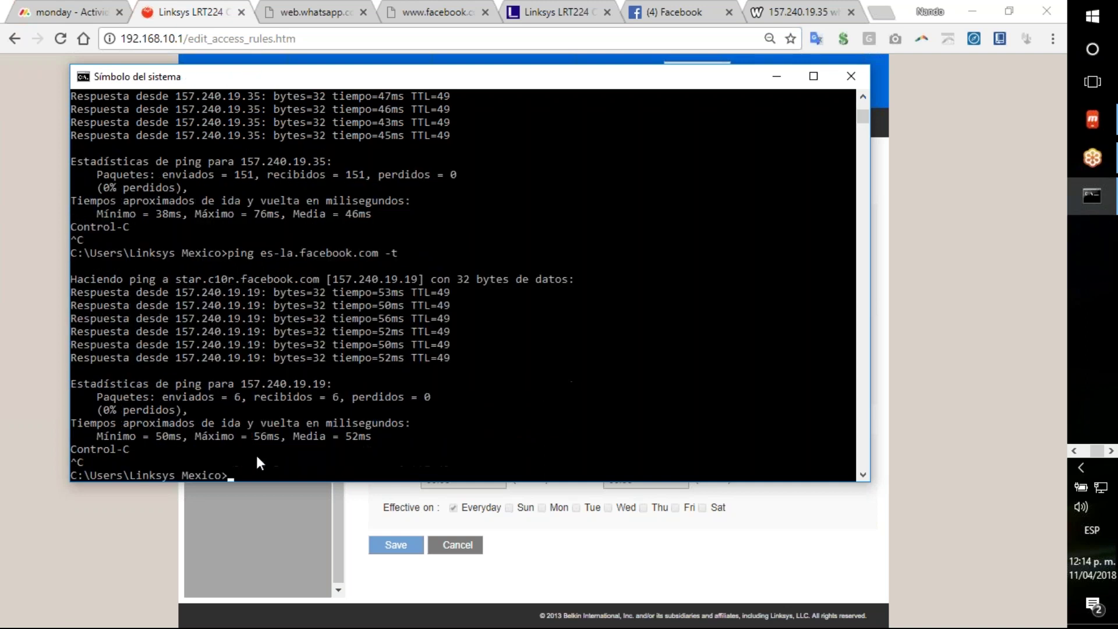
key("Up")
key("Left")
key("Left")
key("Left")
key("Left")
key("Left")
key("Left")
key("Left")
key("Left")
key("Left")
key("Left")
key("Left")
key("Left")
key("Left")
key("Left")
key("Left")
key("Left")
key("BackSpace")
key("BackSpace")
type("m")
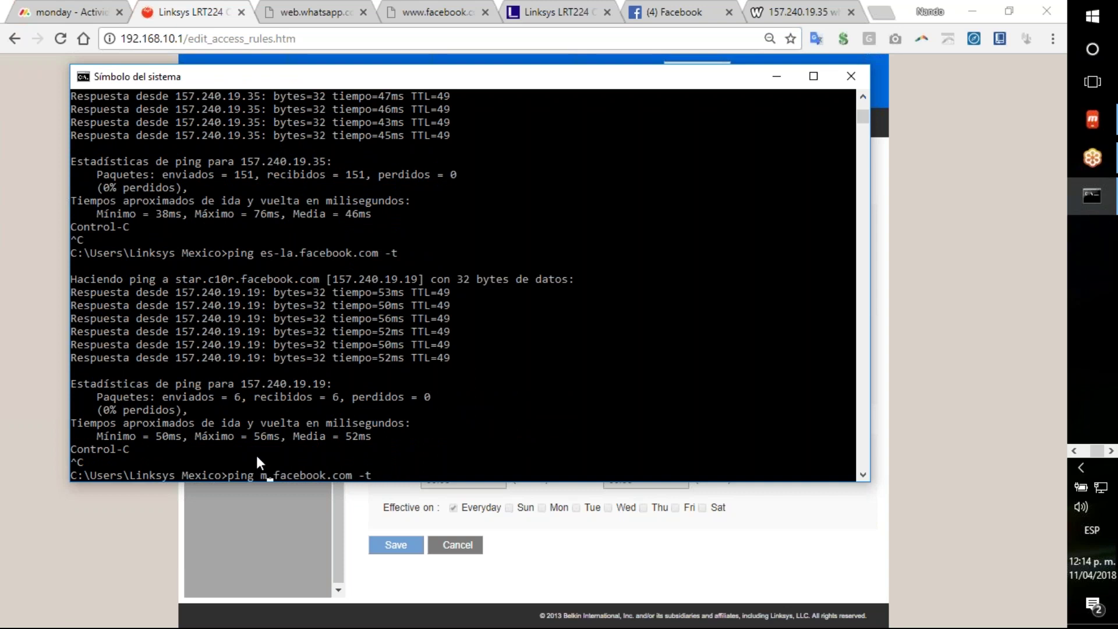
key("Return")
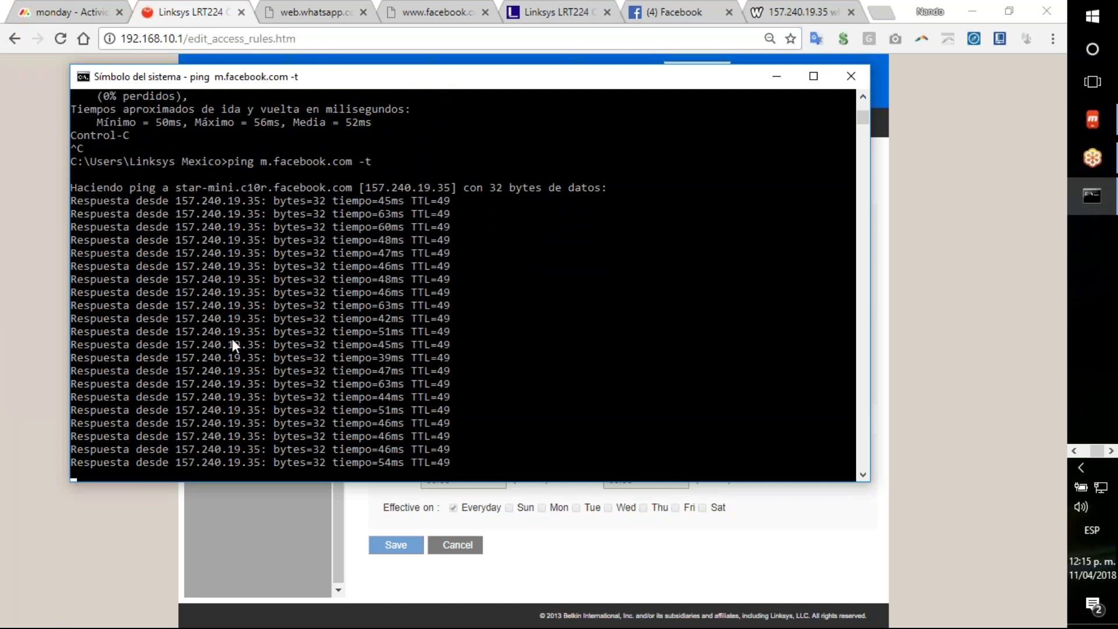
Step: Cancel the rule form and tick Enable on rule 34 blocking 157.240.0.0–157.240.255.255
left_click(207, 16)
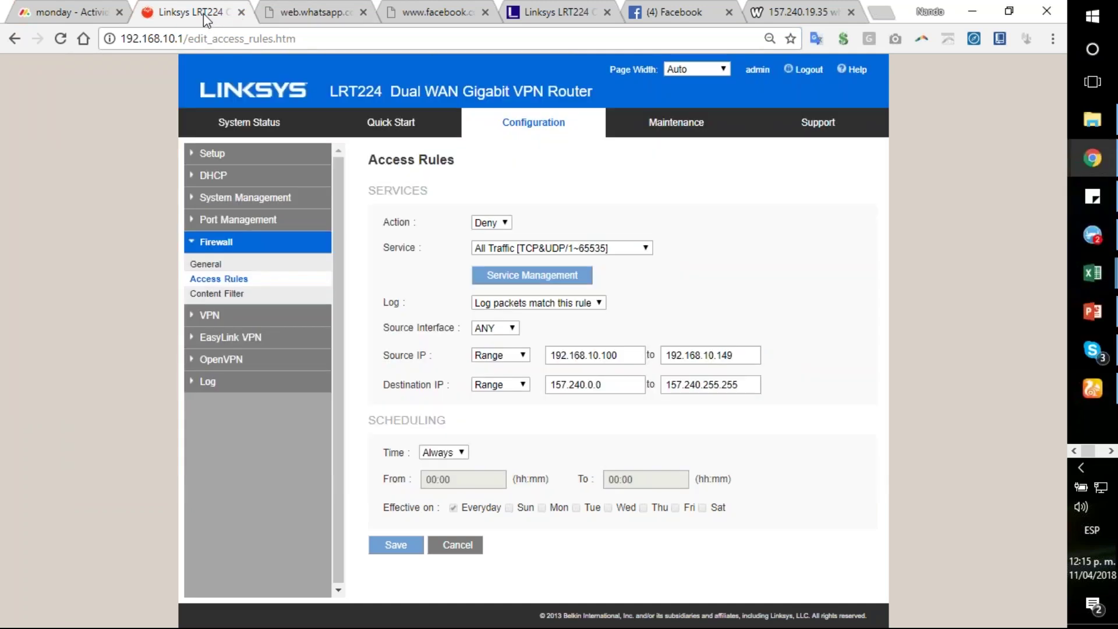
left_click(457, 546)
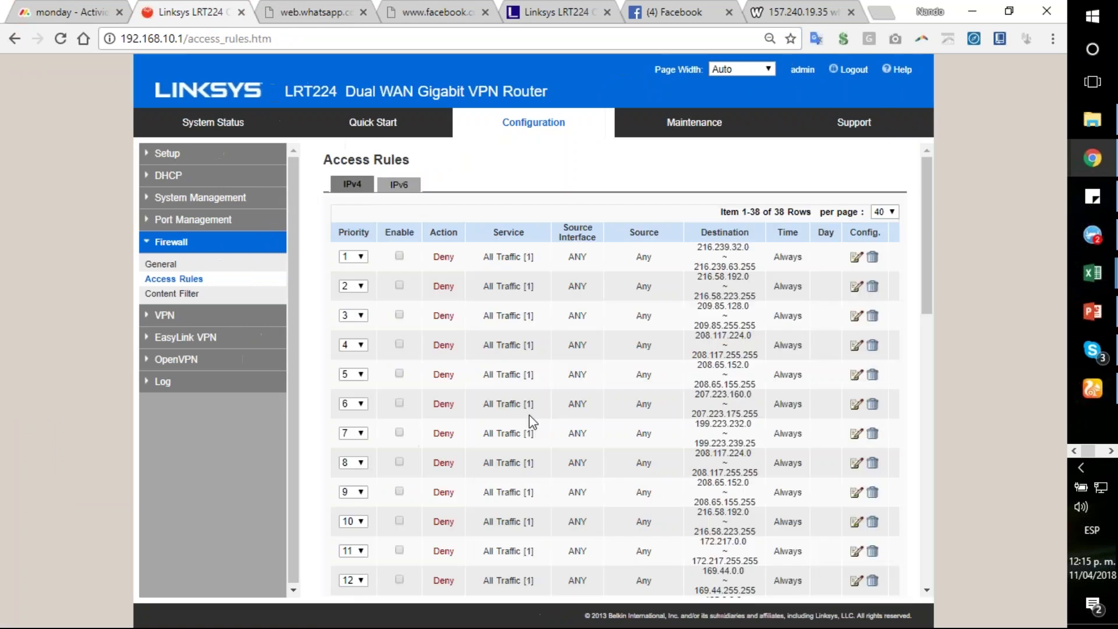
scroll(525, 422, "down", 8)
scroll(425, 514, "down", 5)
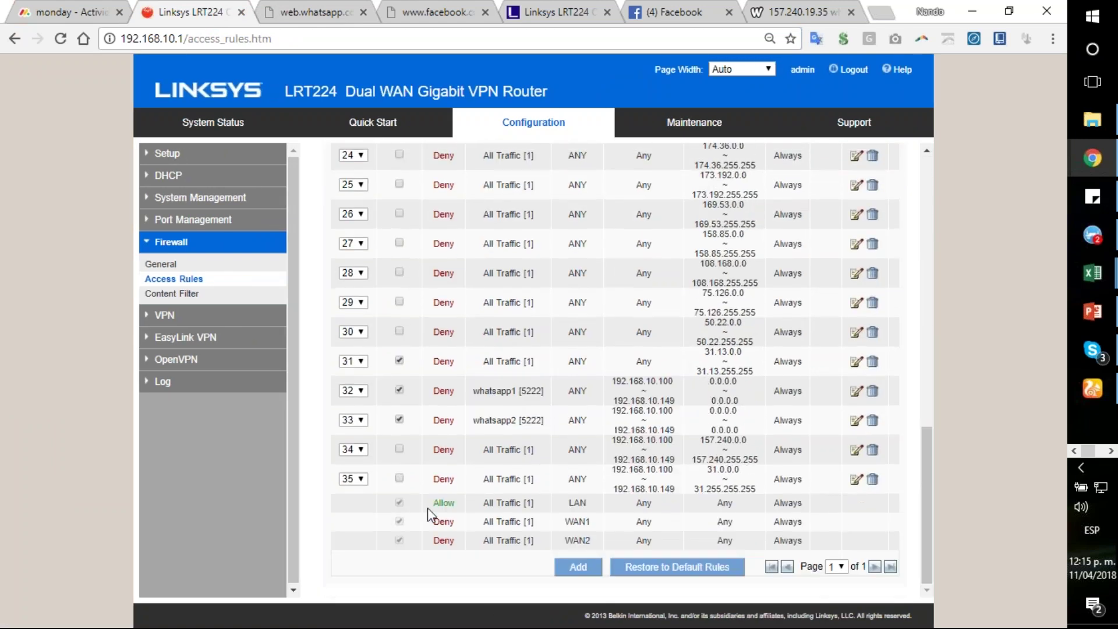
left_click(400, 450)
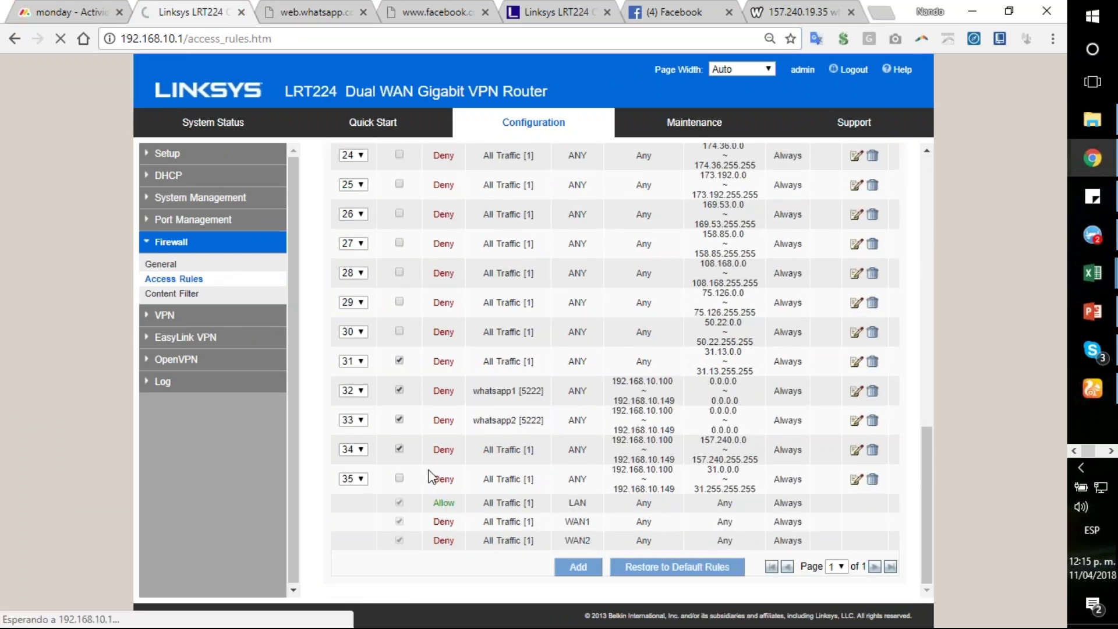
key("alt+Tab")
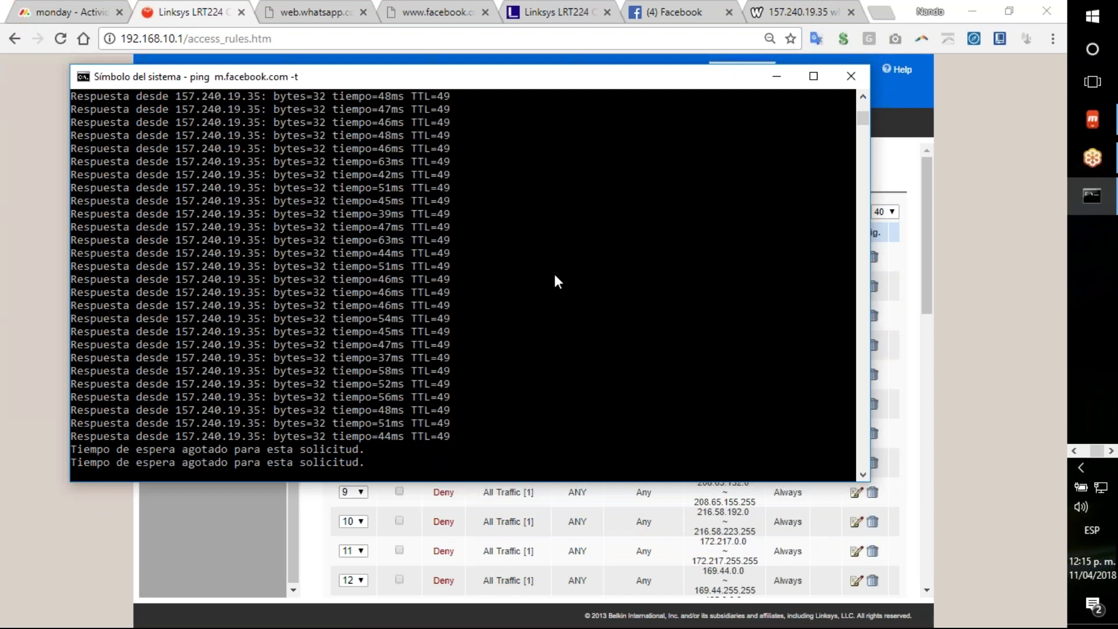
Step: Check the Access Rules list shows rules 31–34 enabled, then move to the WhatsApp Web tab
left_click(291, 505)
scroll(497, 421, "down", 12)
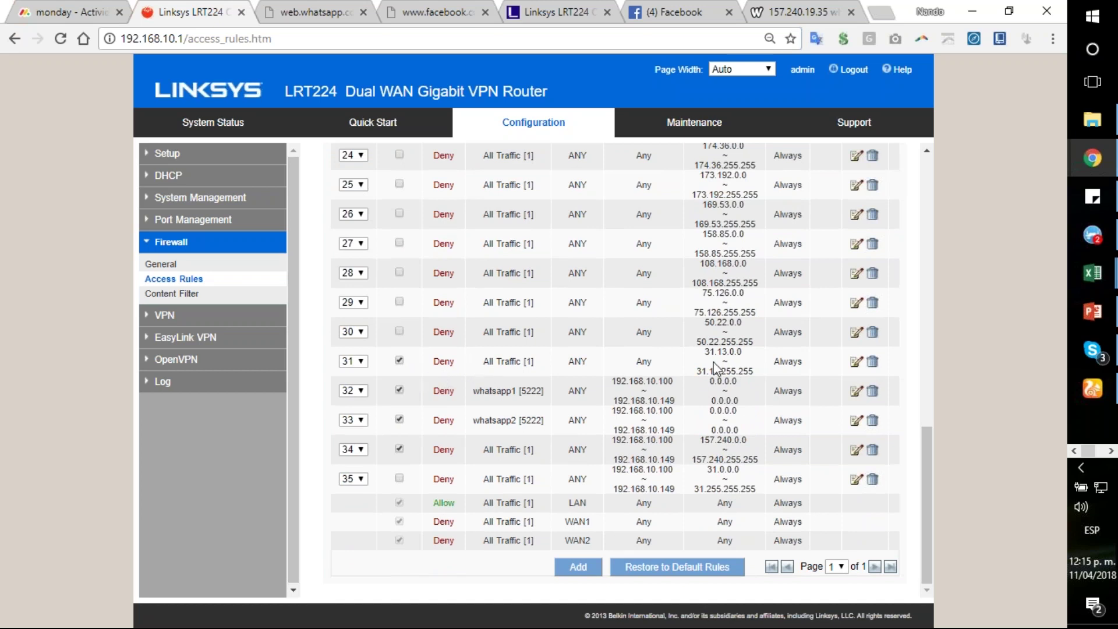
left_click(302, 12)
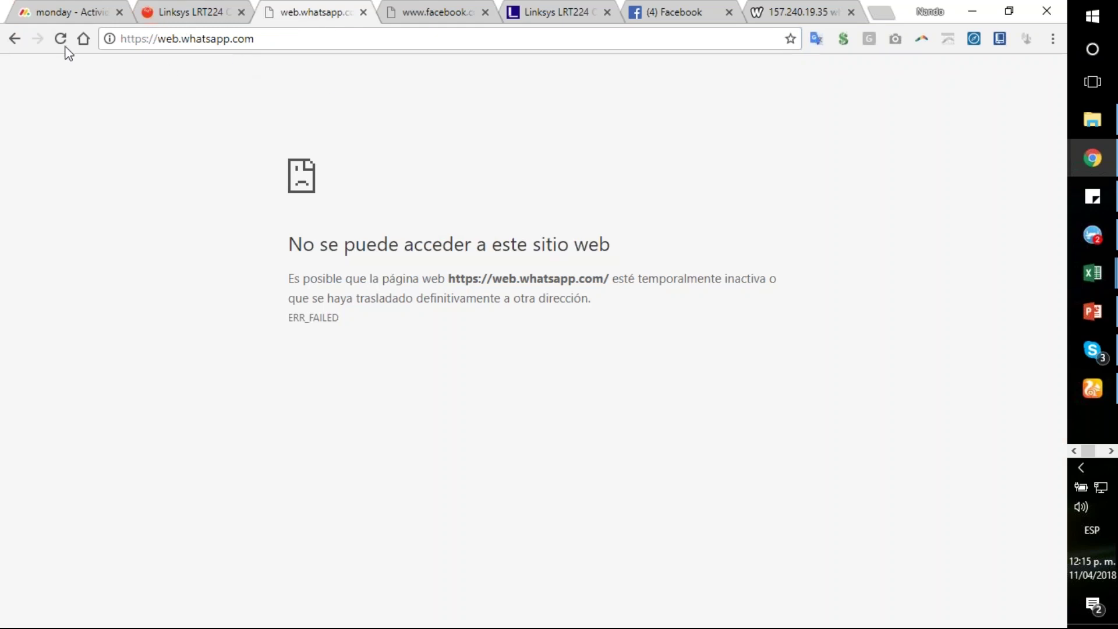
Step: Reload web.whatsapp.com twice and confirm it still shows the ERR_FAILED error page
left_click(60, 38)
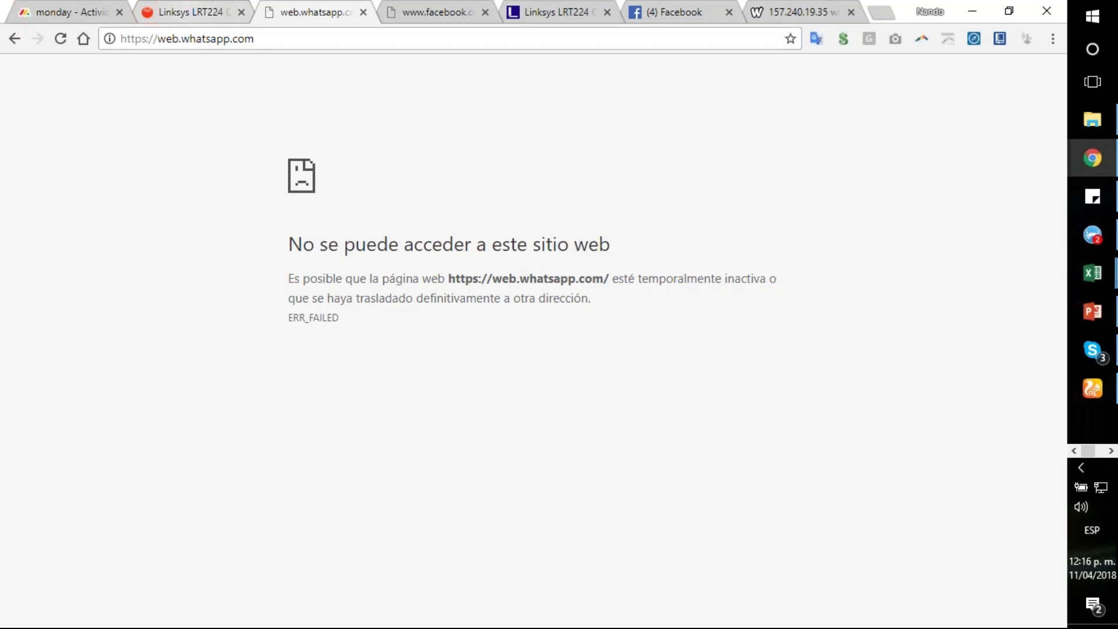
key("F5")
Step: Return to the LRT224 Access Rules page and start a new access rule
left_click(174, 16)
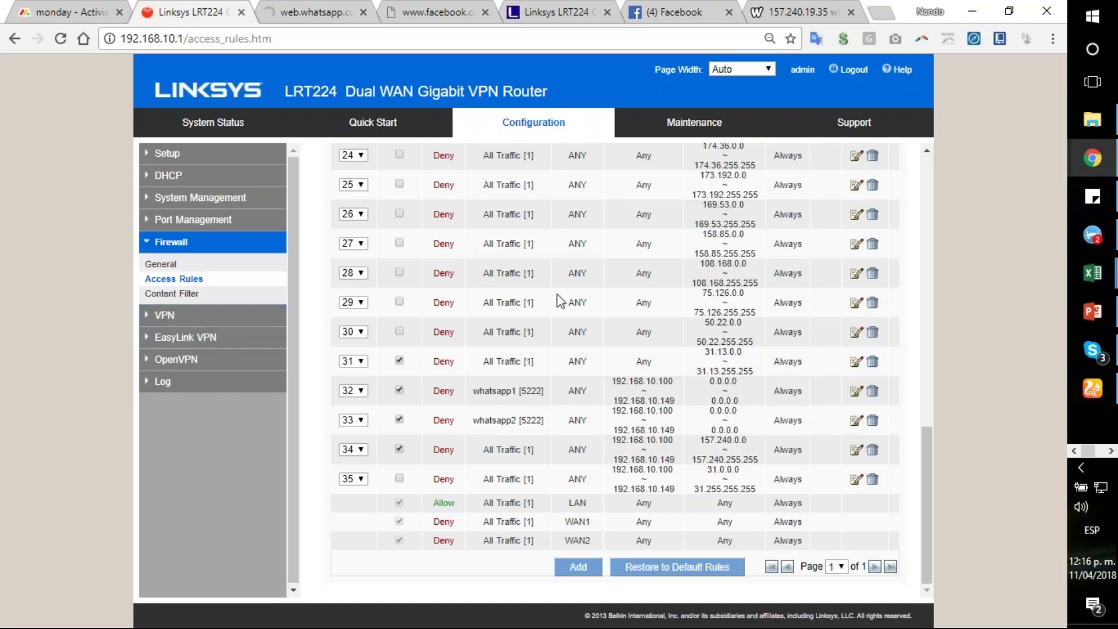
scroll(598, 518, "up", 8)
scroll(598, 518, "up", 2)
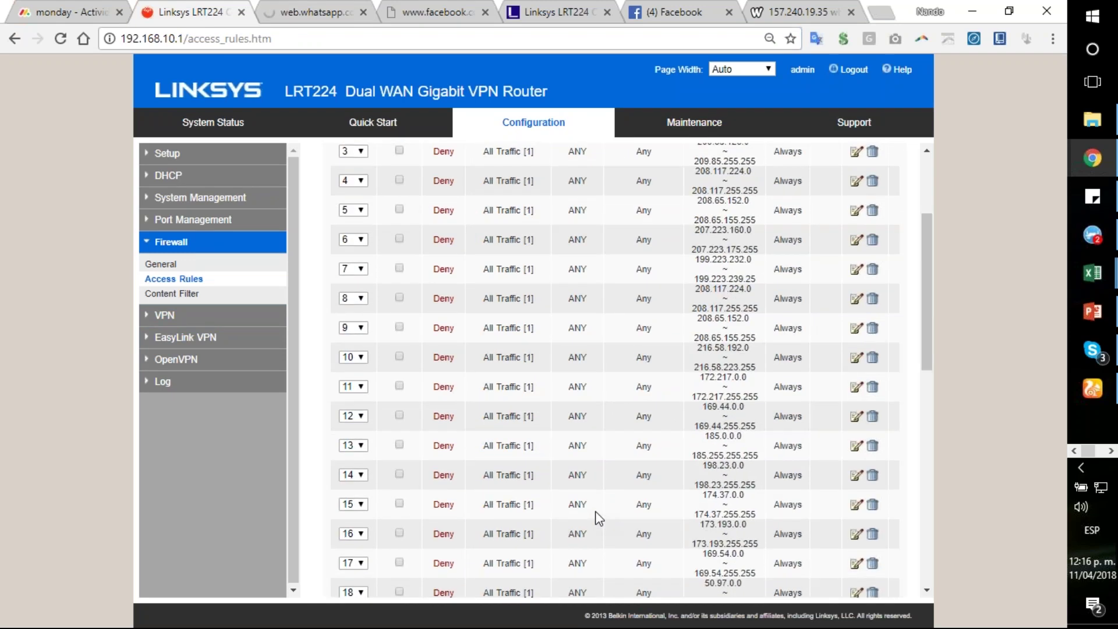
scroll(598, 518, "down", 10)
left_click(578, 567)
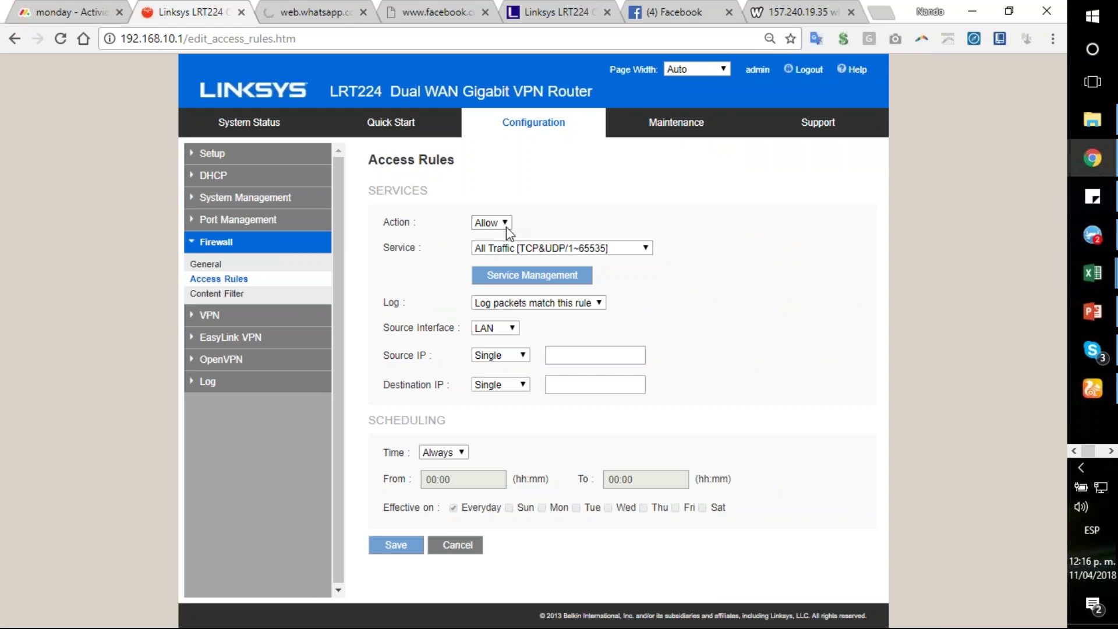
Step: Set the rule action to Allow, source interface LAN, and source and destination to IP ranges
left_click(492, 222)
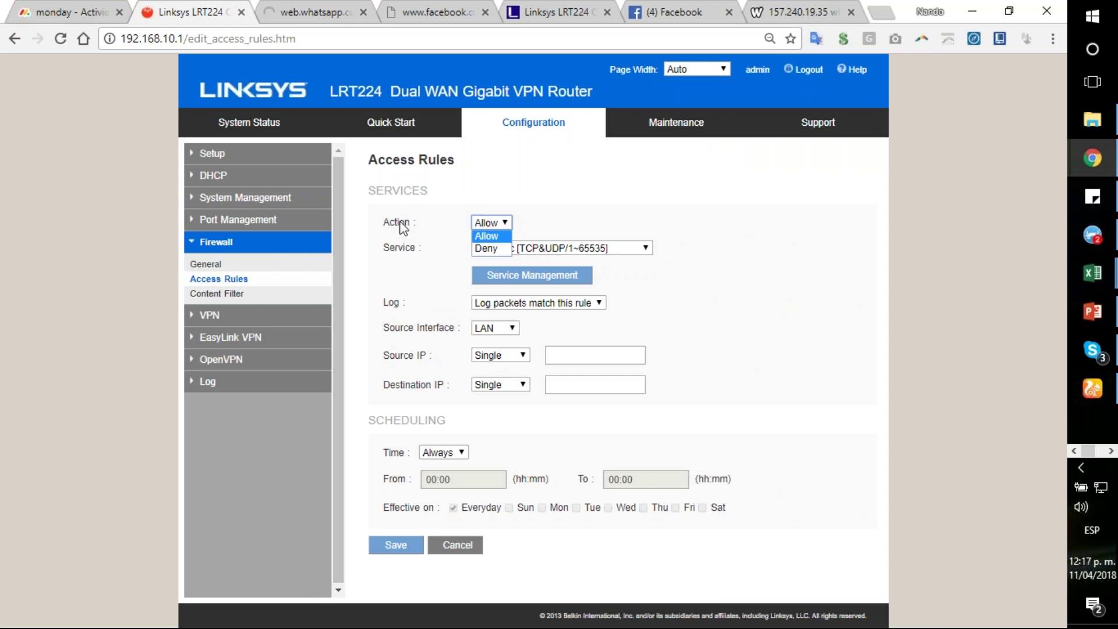
left_click(499, 236)
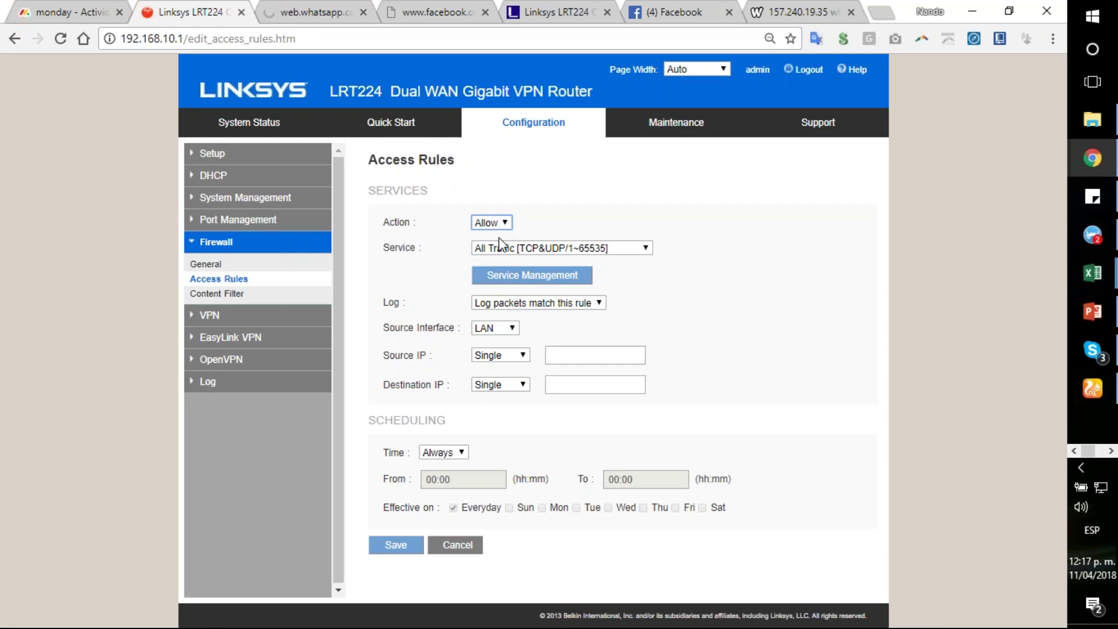
left_click(513, 328)
left_click(501, 338)
left_click(523, 354)
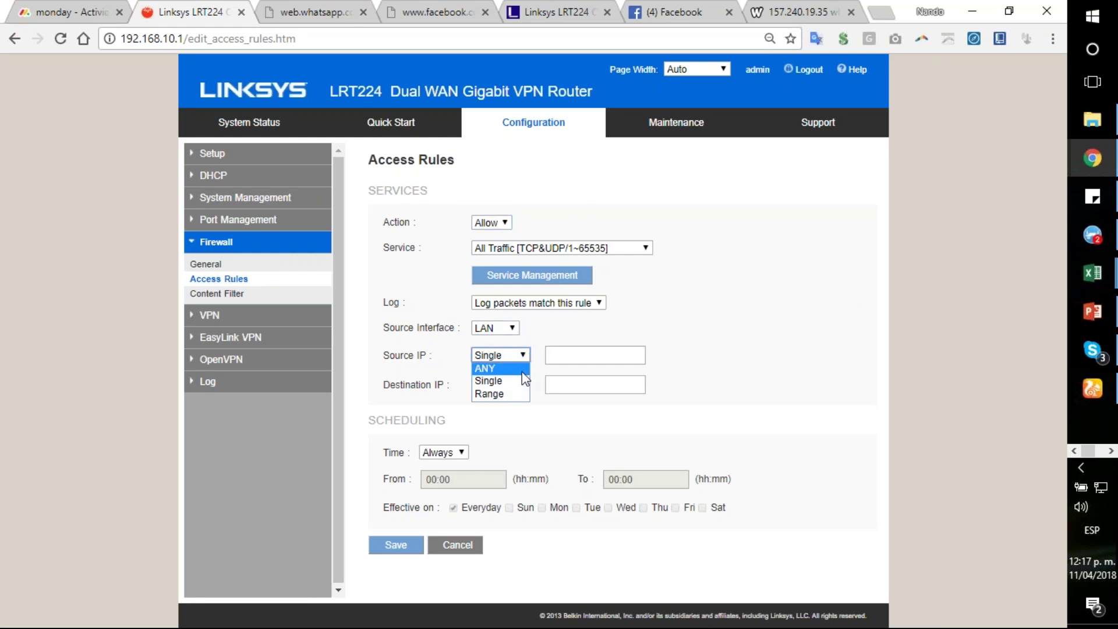
left_click(517, 394)
left_click(522, 385)
left_click(517, 426)
Step: Enter the source IP range 192.168.10.100 to 192.168.10.149
left_click(583, 358)
type("192")
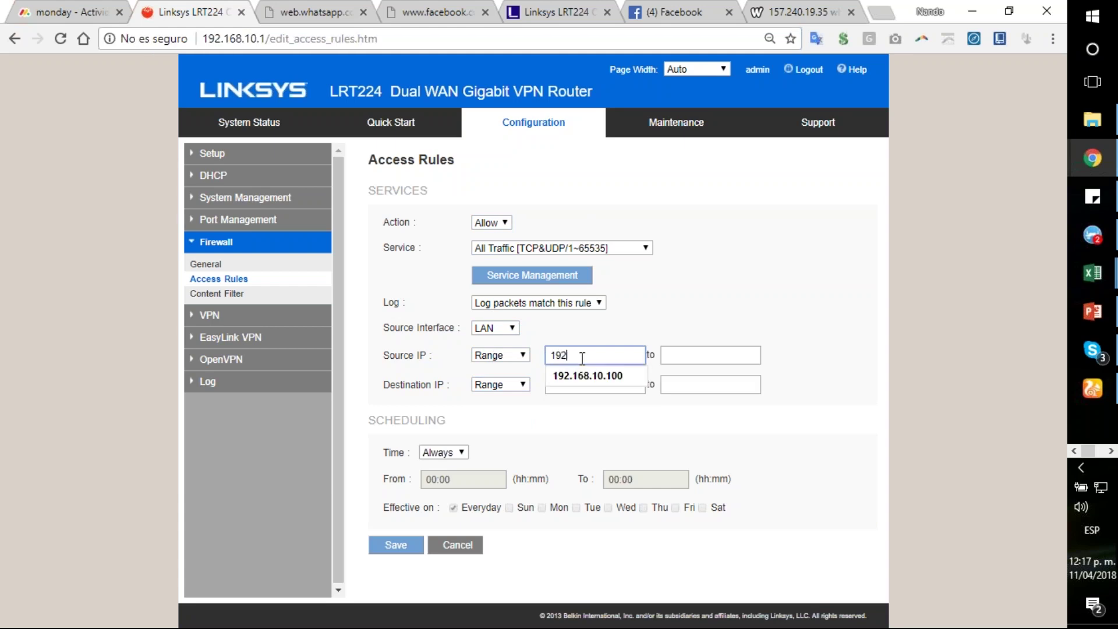
key("Down")
key("Tab")
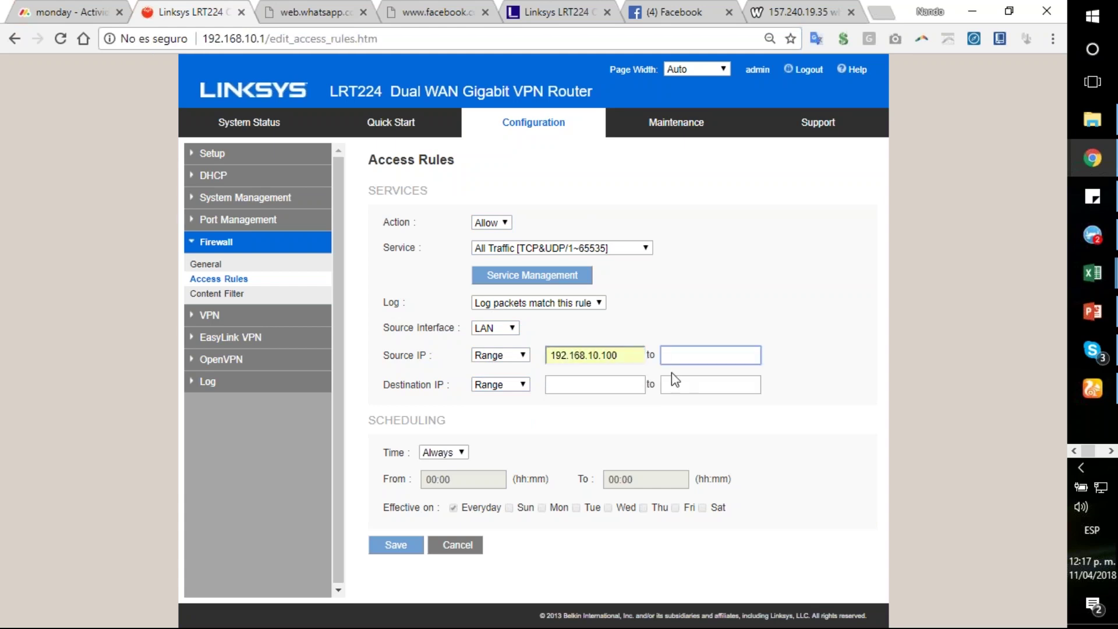
double_click(606, 356)
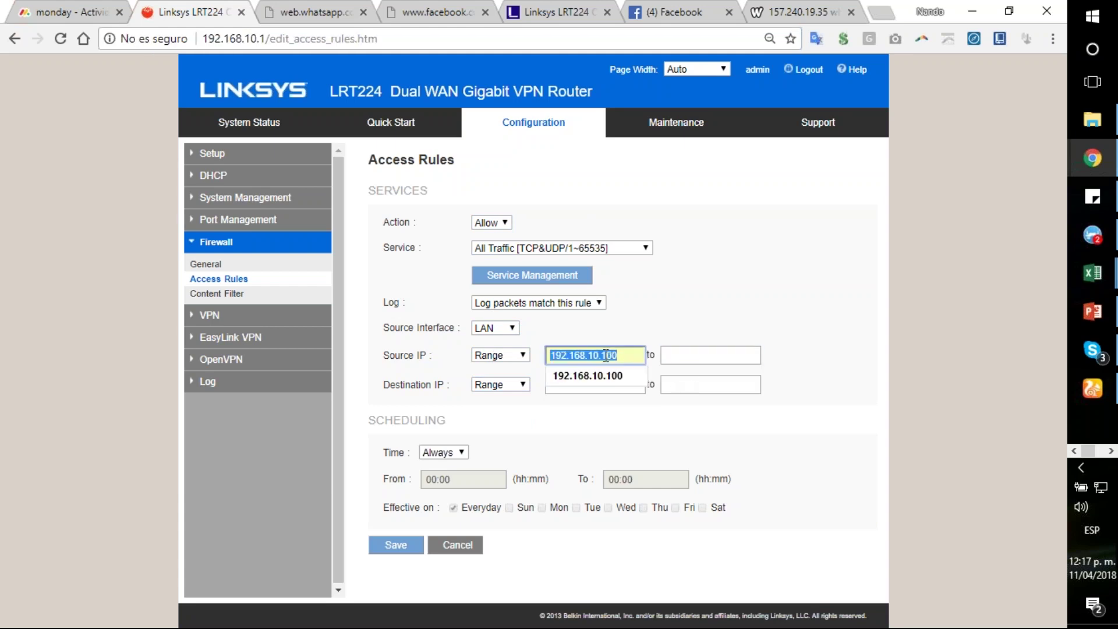
left_click(690, 360)
type("192.168.10.149")
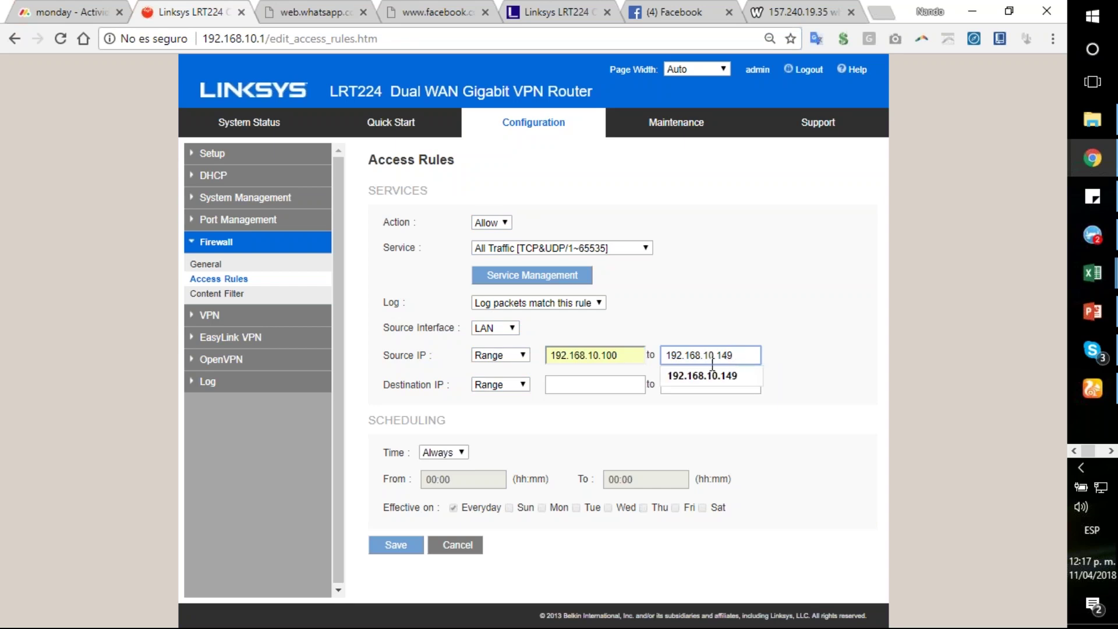
left_click(550, 383)
double_click(597, 356)
key("ctrl+c")
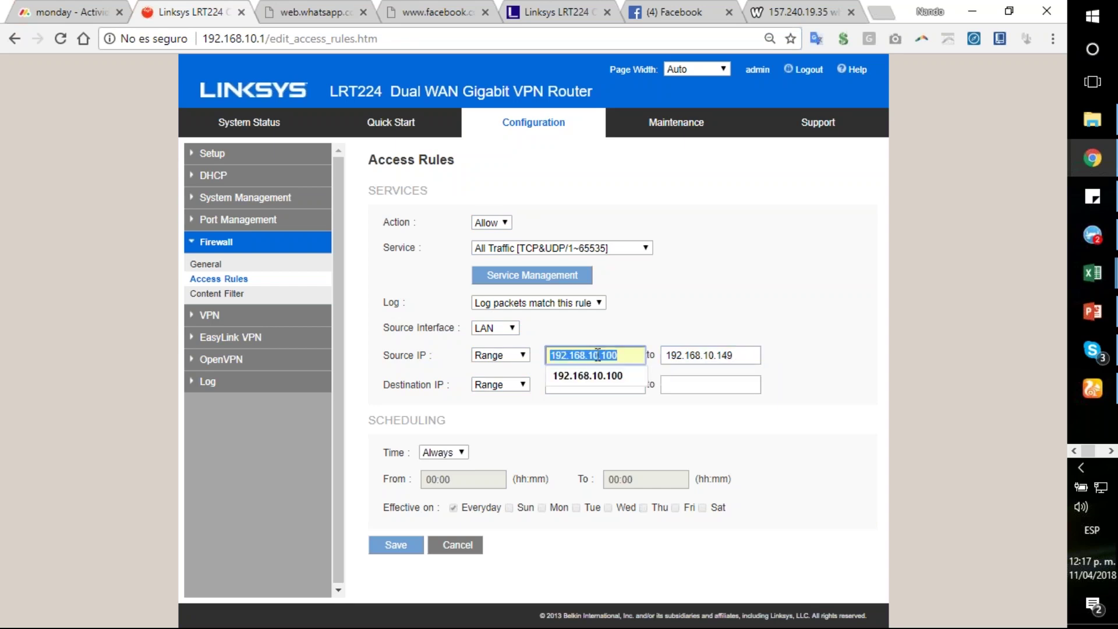
left_click(599, 382)
Step: Enter the destination IP range 192.168.11.100 to 192.168.11.149
left_click(592, 387)
key("ctrl+v")
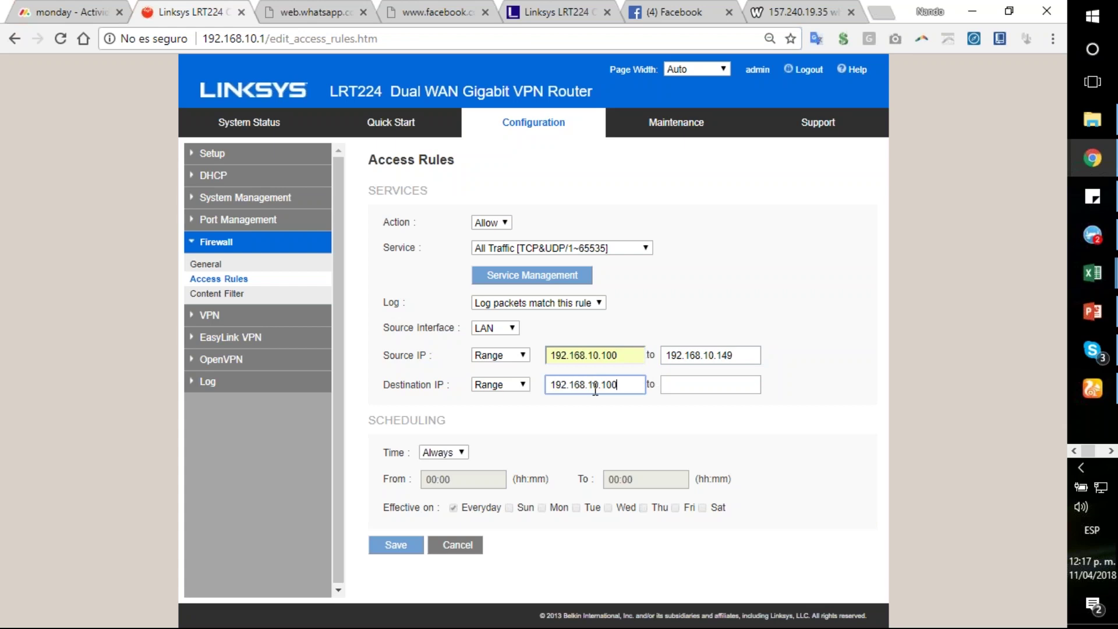
key("Left")
key("Left")
key("Left")
key("Left")
key("BackSpace")
type("1")
double_click(610, 385)
key("ctrl+c")
left_click(722, 387)
key("ctrl+v")
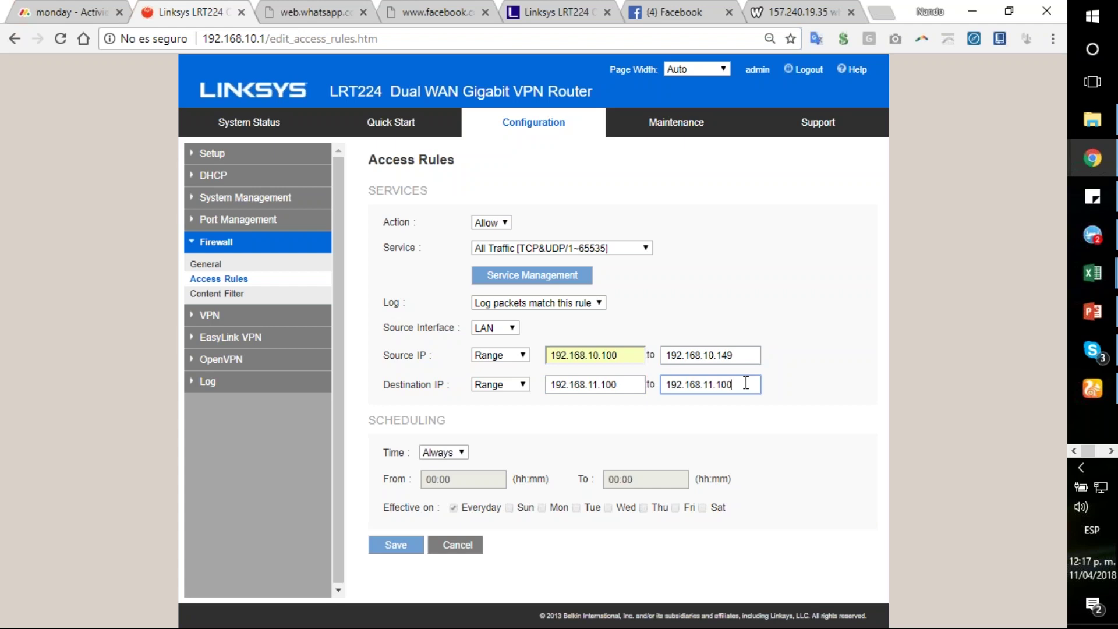
key("BackSpace")
key("BackSpace")
type("49")
Step: Switch the source address type from Range to Single, leaving only 192.168.10.100
left_click(523, 357)
left_click(509, 381)
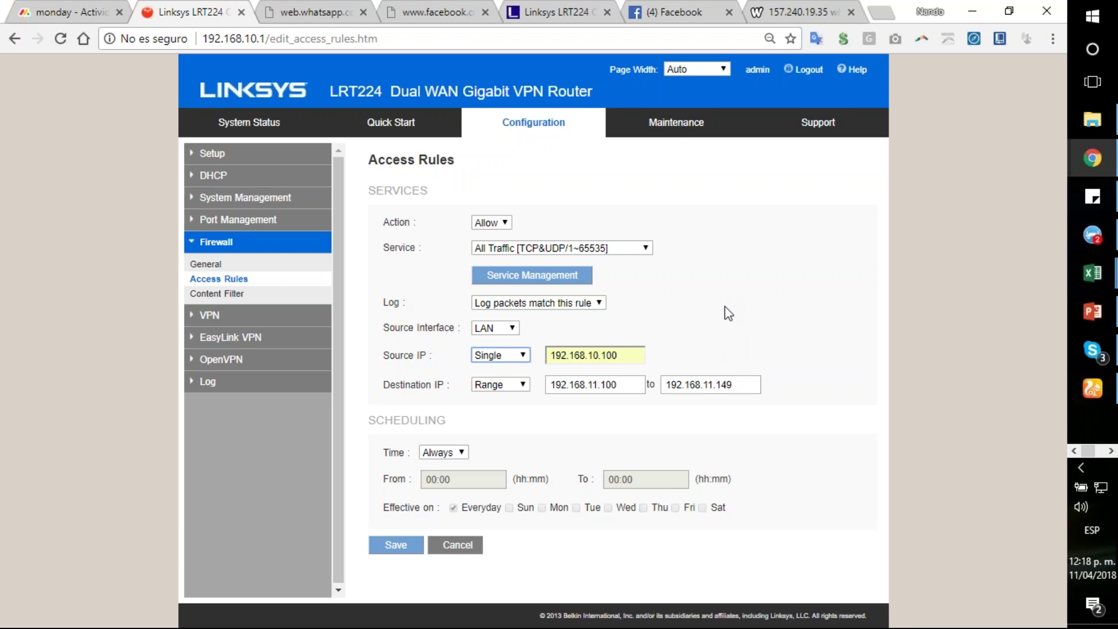
Step: Browse the VPN, EasyLink VPN and OpenVPN summaries, then show PowerPoint's Linksys contact slide 45
left_click(224, 314)
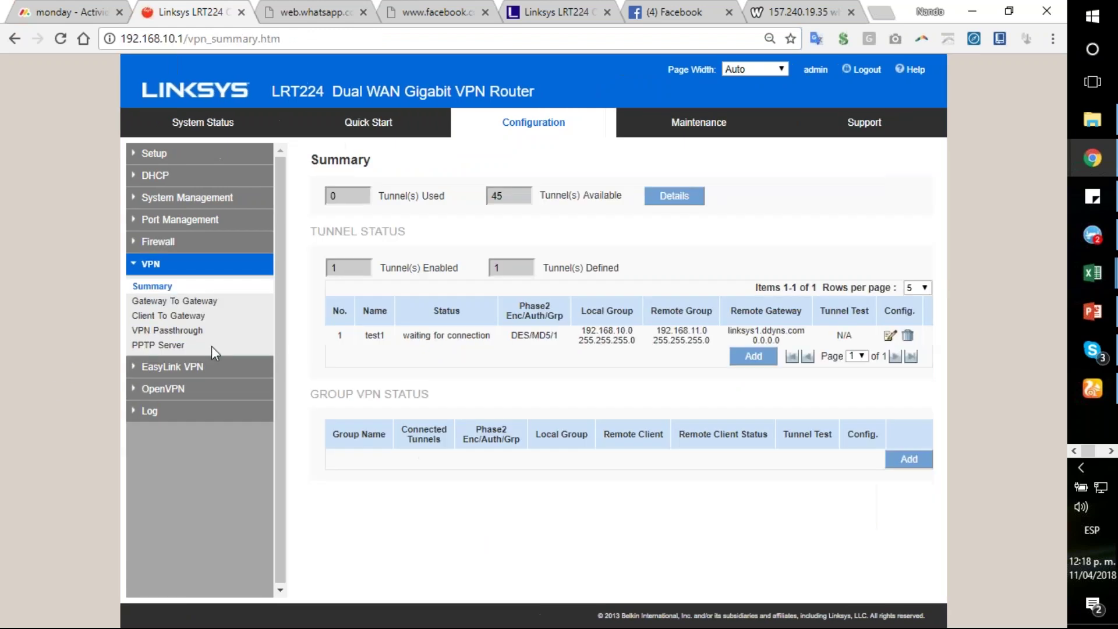
left_click(168, 368)
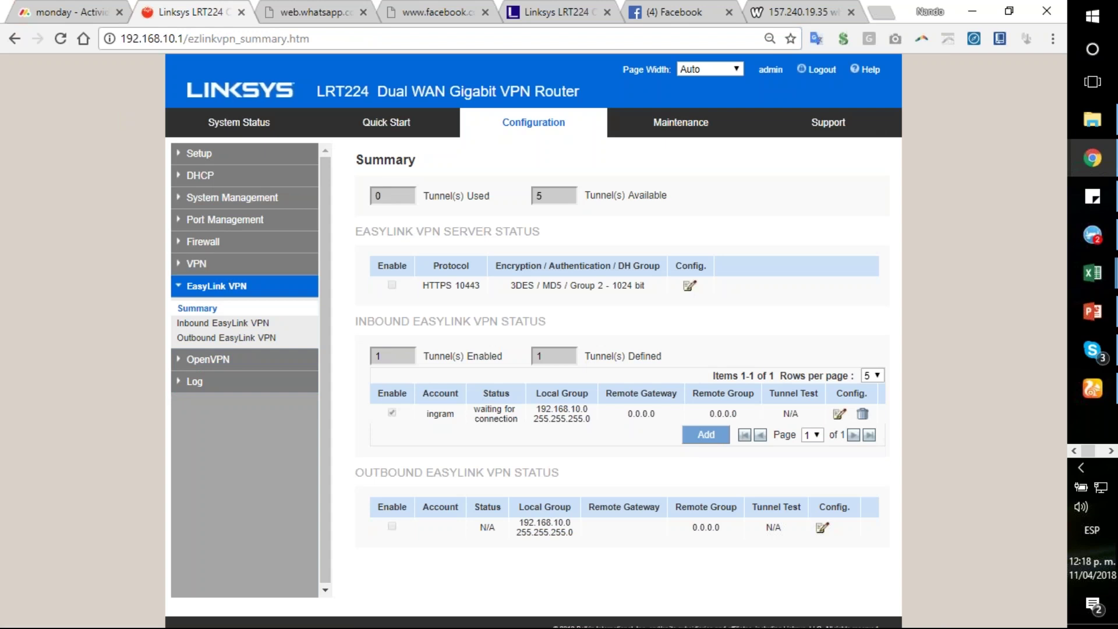
left_click(239, 367)
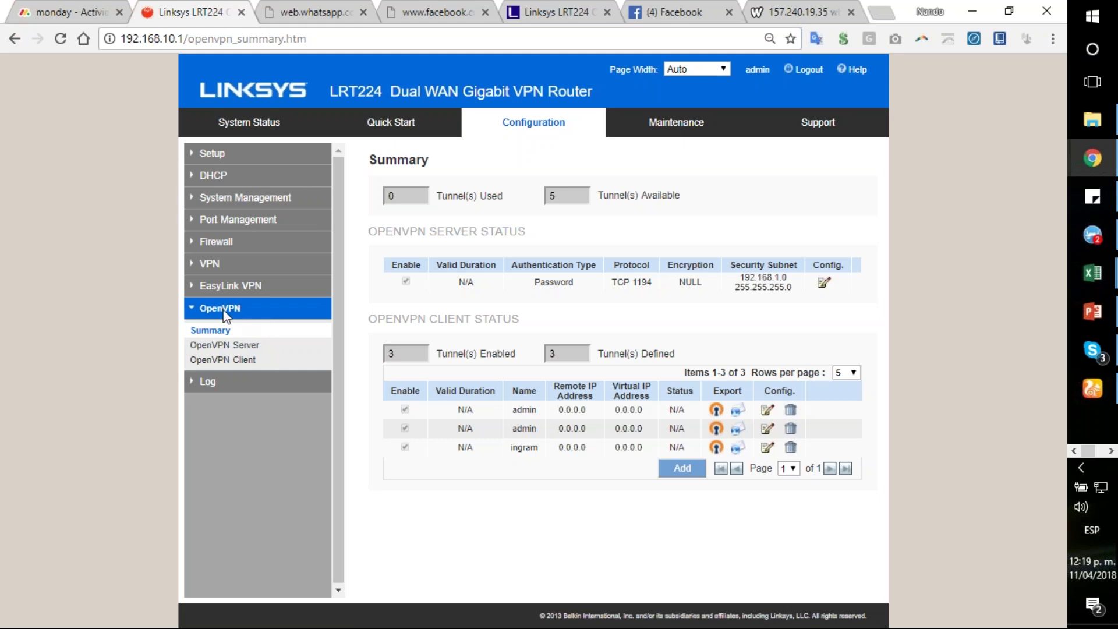
left_click(230, 286)
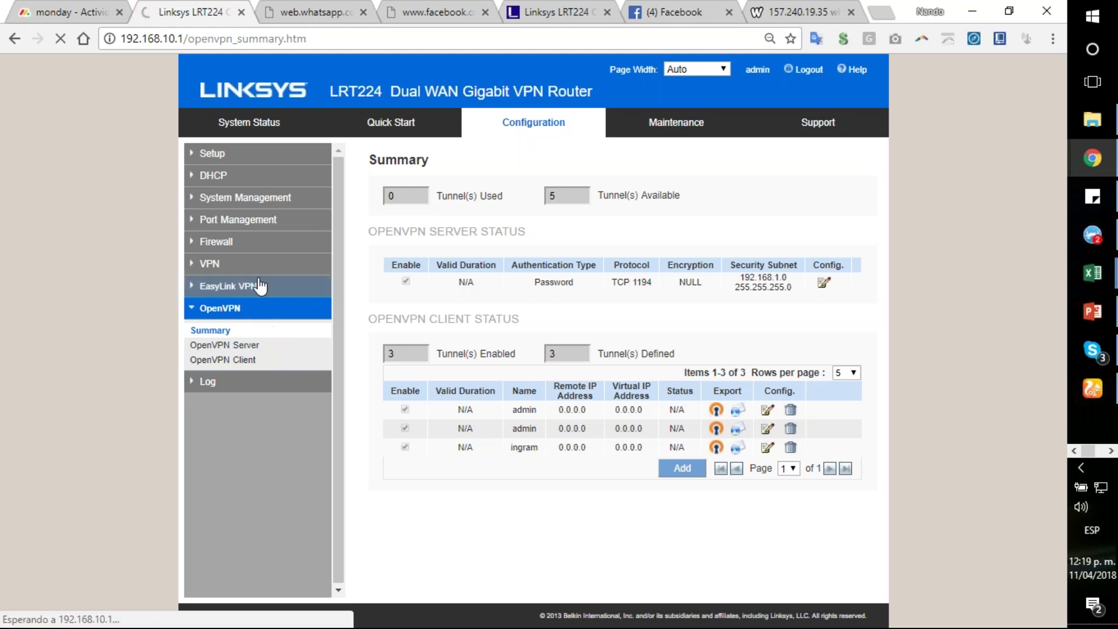
left_click(216, 269)
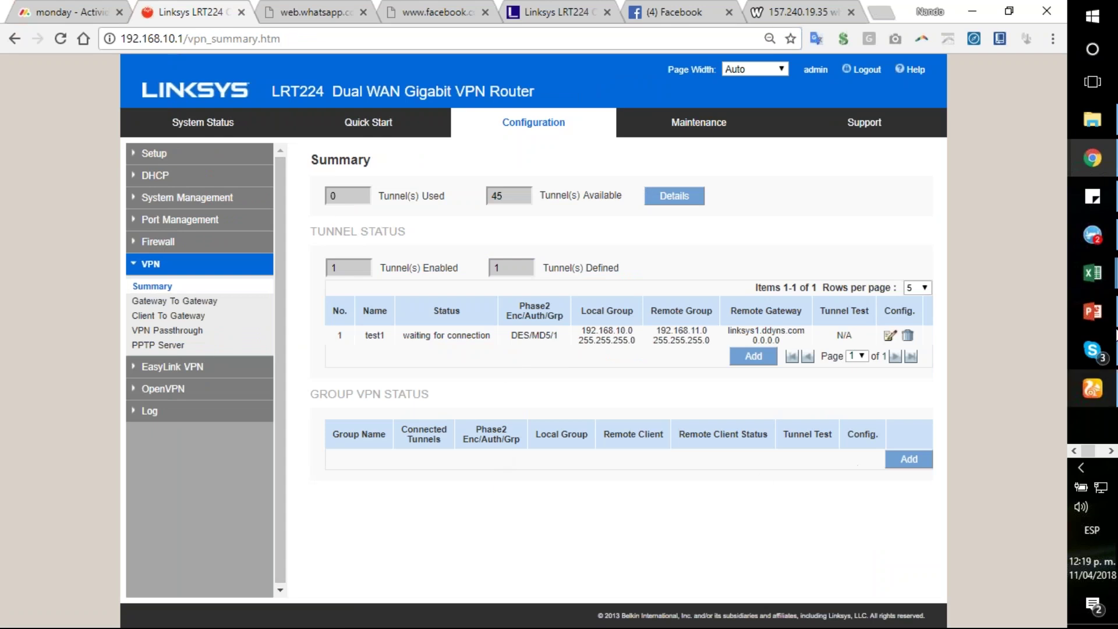
left_click(1094, 312)
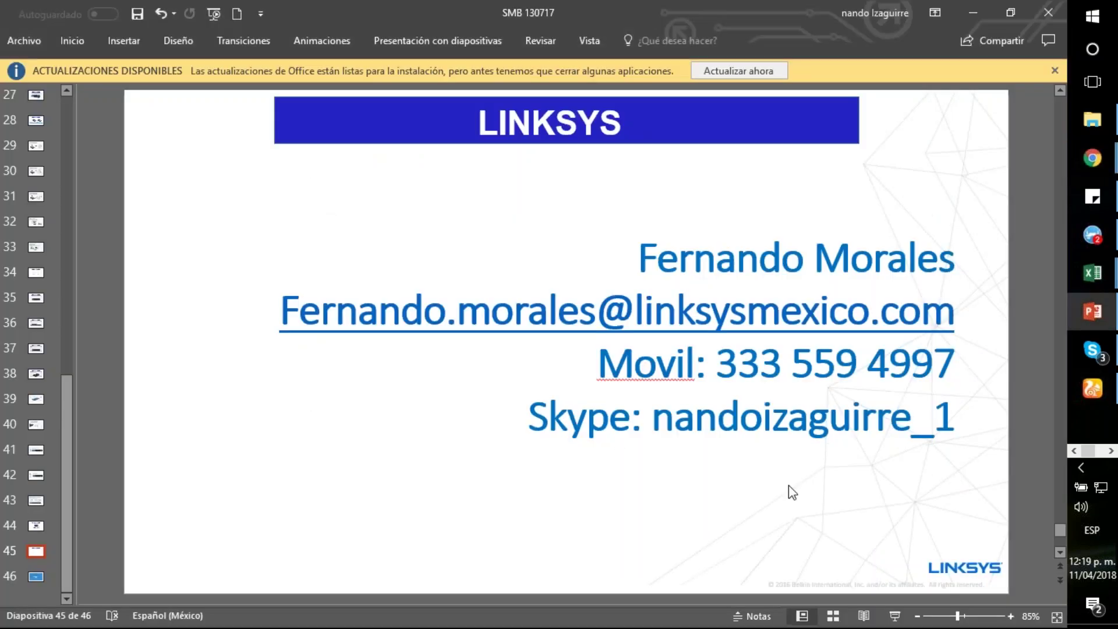